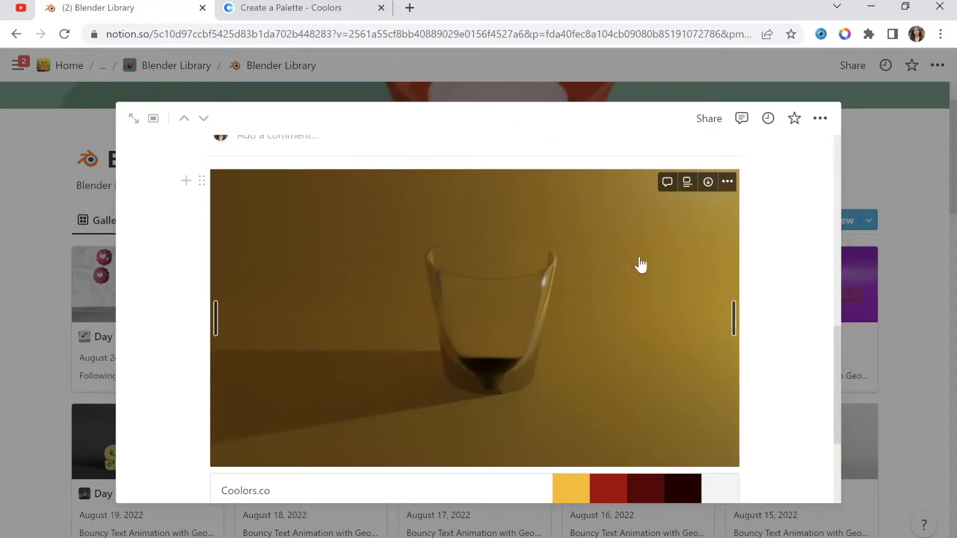
Step: Close the open Notion page preview, minimise the browser and start a new General file in Blender
left_click(858, 167)
left_click(871, 7)
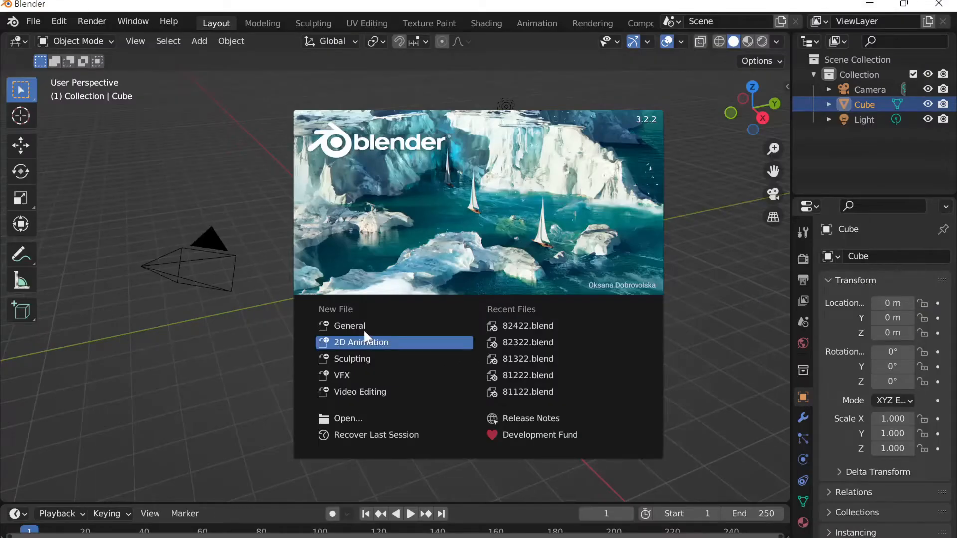
left_click(350, 326)
scroll(548, 23, "down", 5)
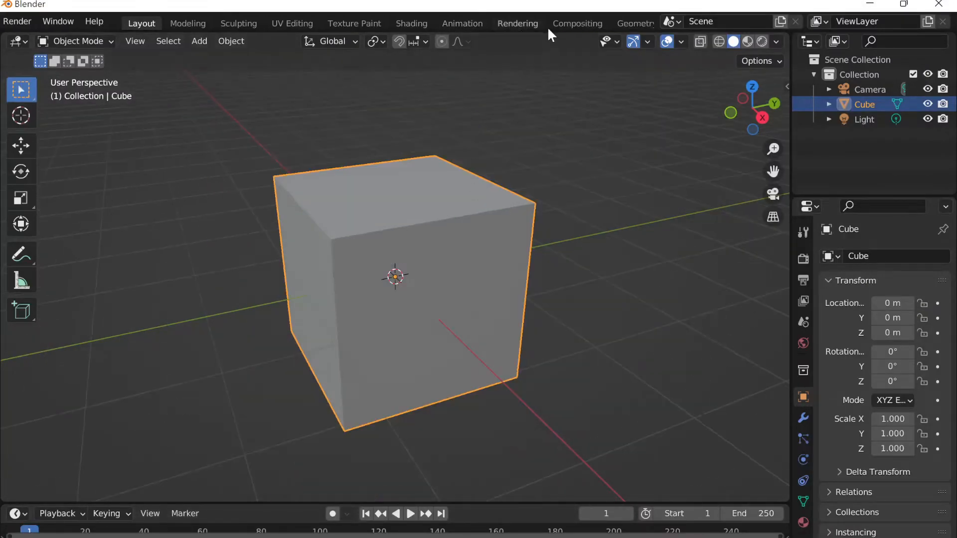
Step: Switch to the Geometry Nodes workspace, enlarge the 3D viewport over the spreadsheet and create a new node tree for the cube
left_click(530, 24)
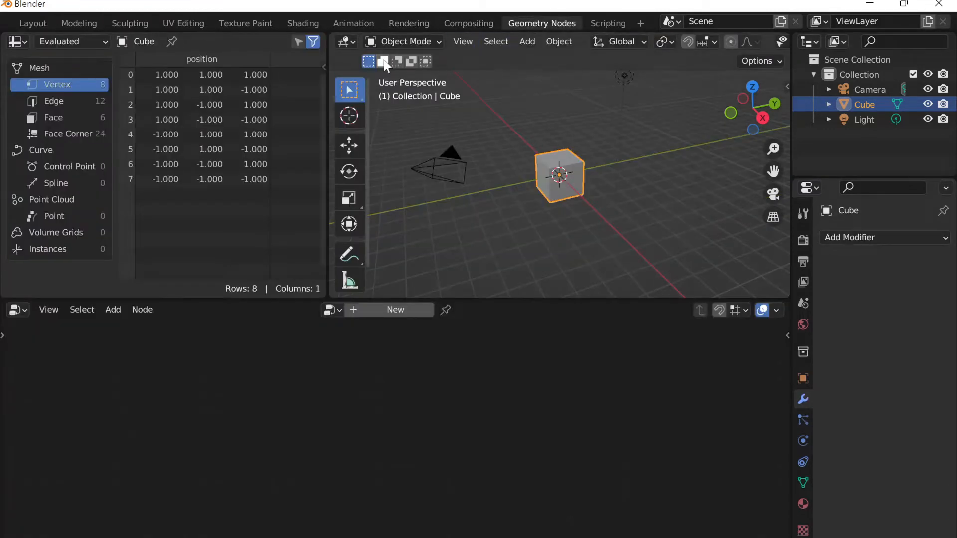
left_click_drag(327, 49, 4, 78)
scroll(298, 186, "up", 3)
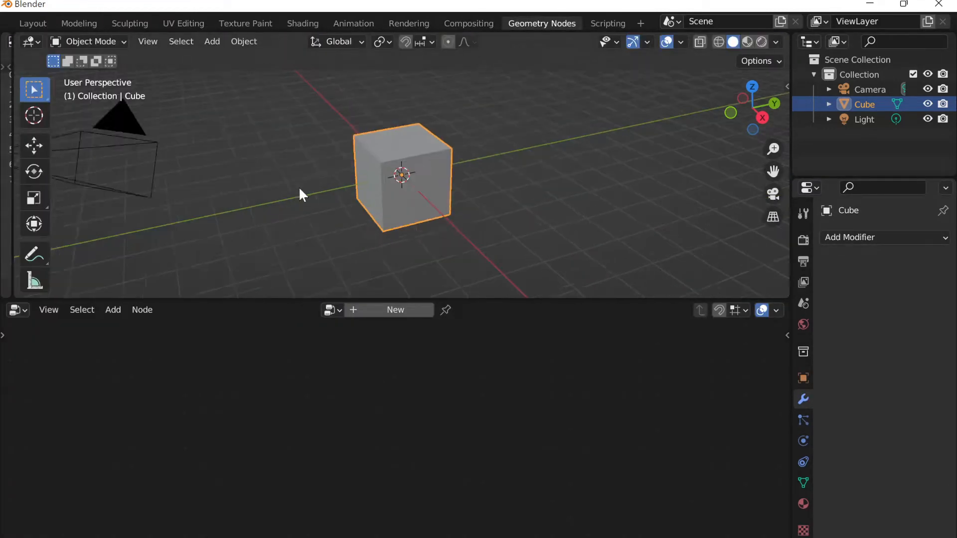
left_click(370, 309)
scroll(393, 461, "down", 1)
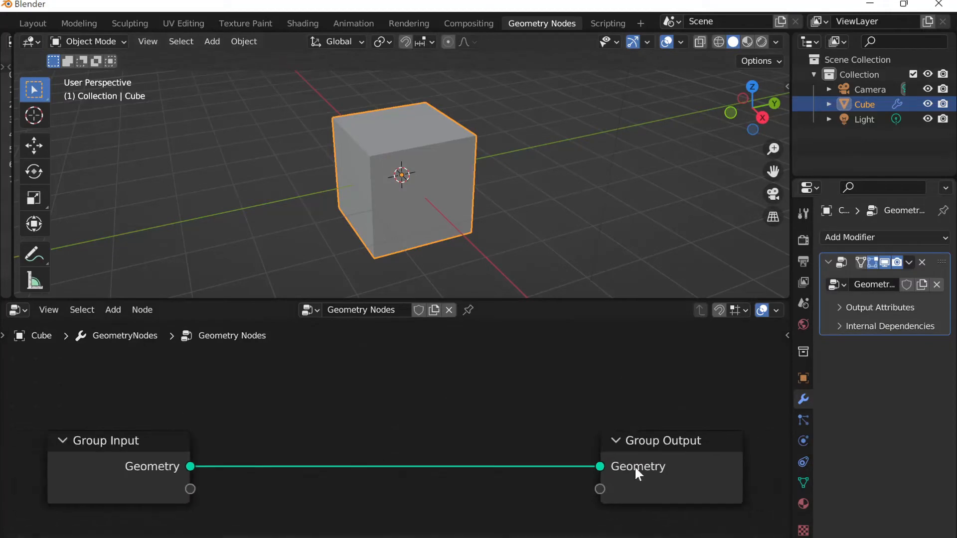
Step: Unlink the Group Input from the Group Output and connect the mesh of a new Cone node to the output instead
left_click_drag(600, 467, 297, 458)
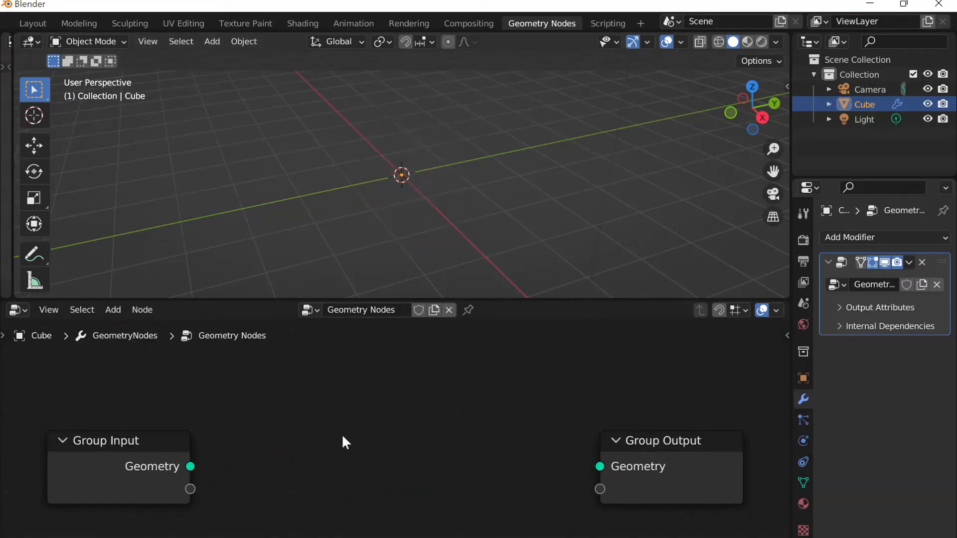
left_click(117, 309)
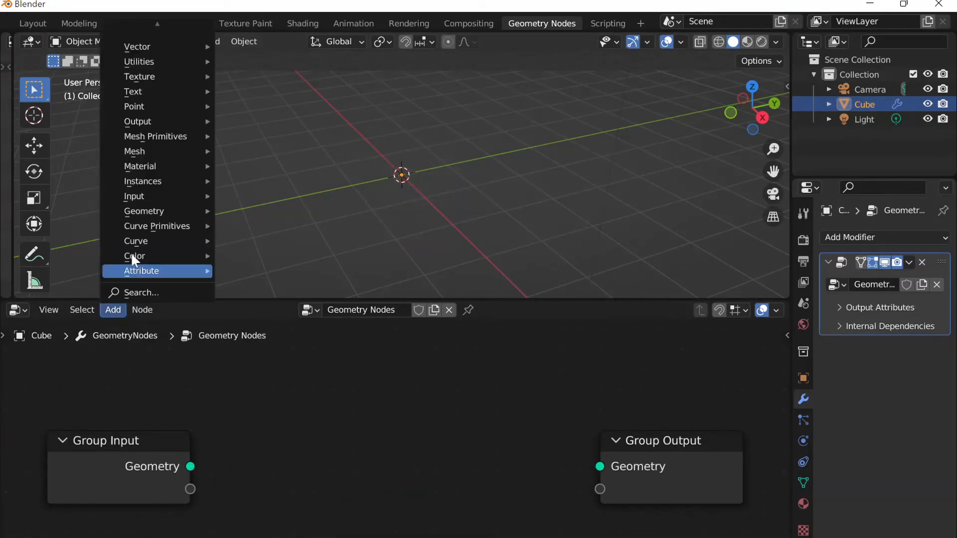
mouse_move(182, 136)
left_click(253, 137)
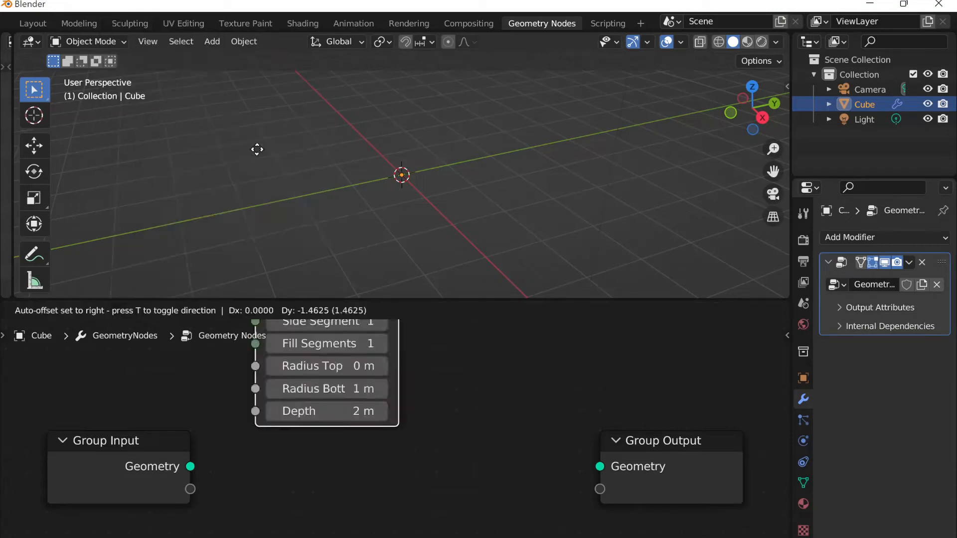
left_click(319, 363)
left_click_drag(465, 400, 600, 467)
left_click_drag(653, 458, 582, 405)
Step: Set the Cone node's top radius to 1.4 m and its depth to 3.4 m
scroll(510, 453, "up", 1)
middle_click_drag(509, 396, 508, 288)
scroll(397, 504, "up", 6)
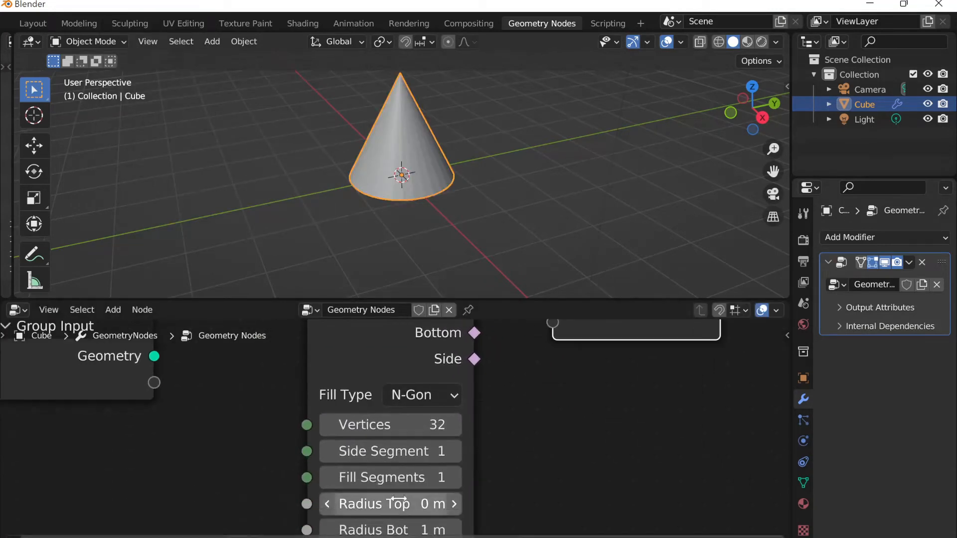
middle_click_drag(582, 445, 582, 413)
scroll(586, 420, "down", 1)
middle_click_drag(534, 449, 504, 391)
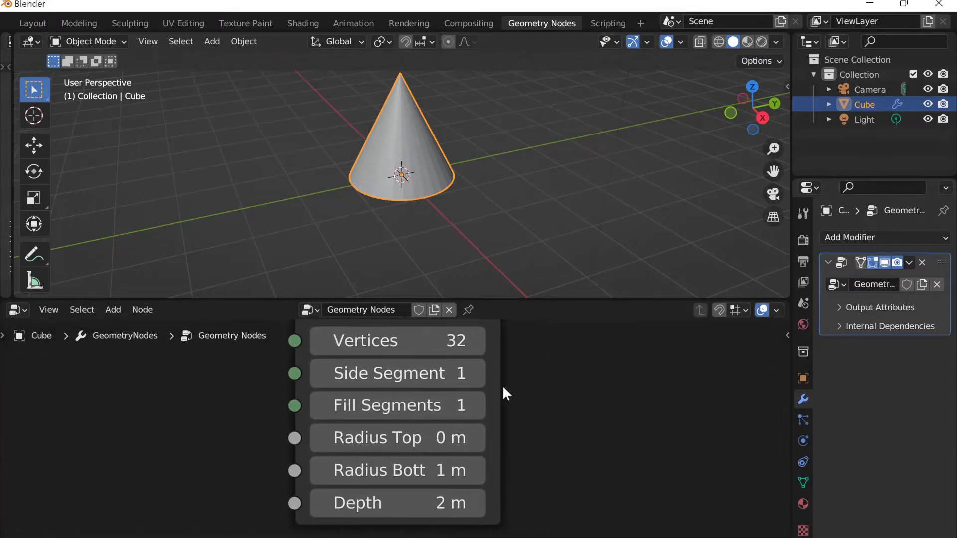
left_click_drag(399, 438, 574, 438)
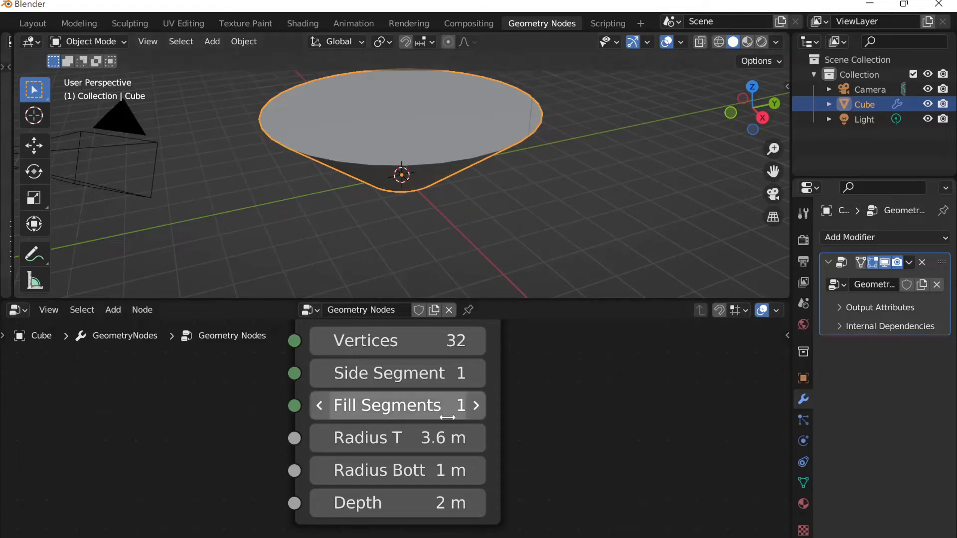
left_click_drag(399, 438, 312, 437)
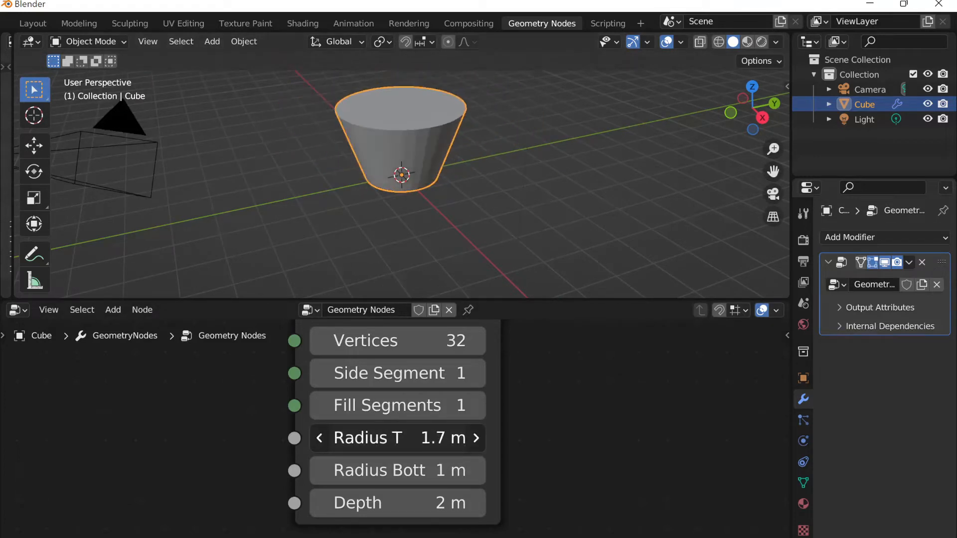
left_click_drag(398, 503, 454, 502)
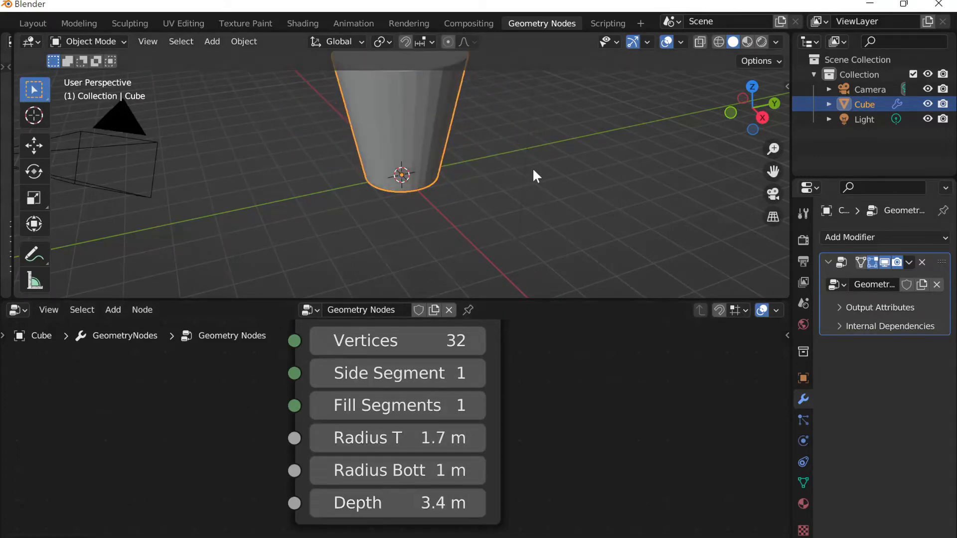
scroll(533, 167, "down", 3)
mouse_move(399, 438)
left_mouse_down()
mouse_move(409, 438)
mouse_move(384, 437)
left_mouse_up()
scroll(520, 128, "up", 5)
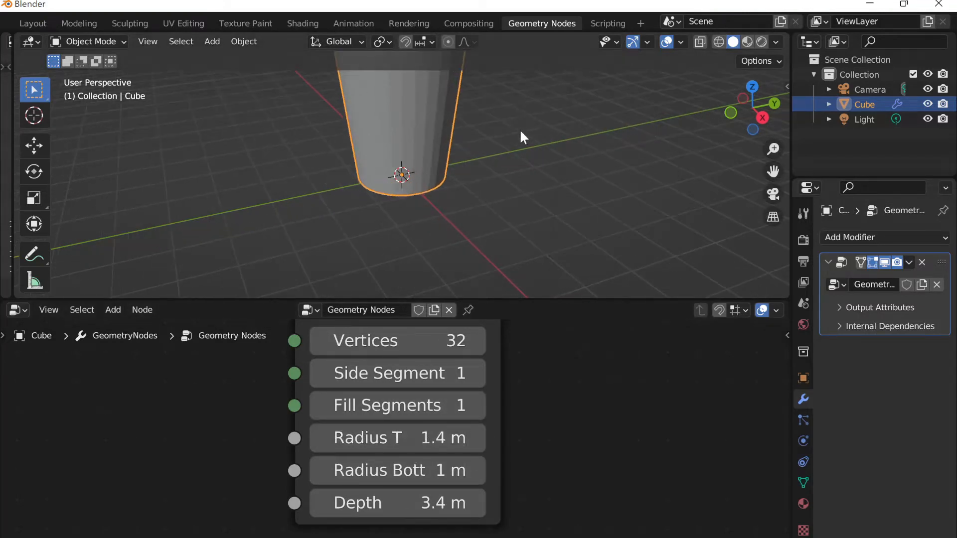
Step: Set the Cone node's fill type to None so the cup shape is open at both ends
middle_click_drag(563, 147, 578, 216, "shift")
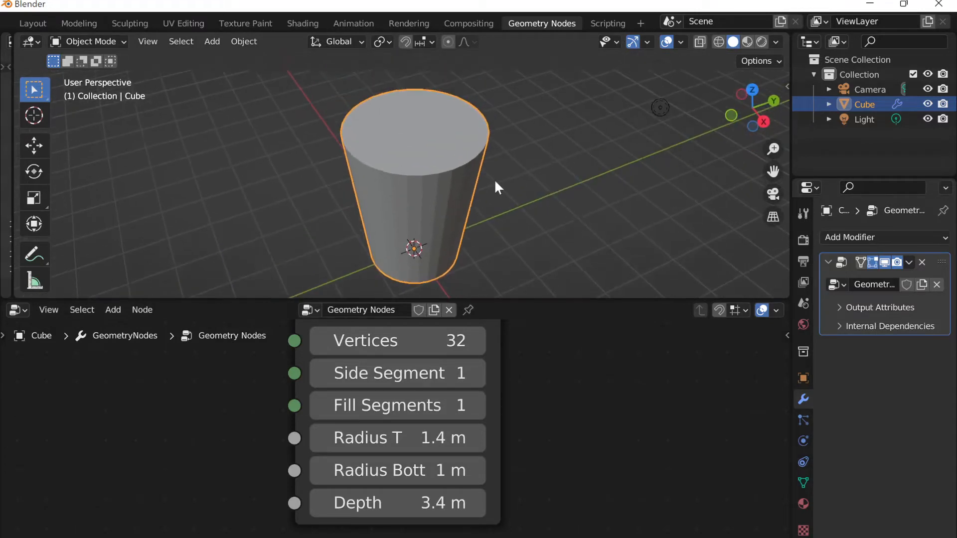
scroll(453, 348, "down", 1)
middle_click_drag(516, 364, 534, 446)
scroll(528, 439, "up", 1)
left_click(475, 381)
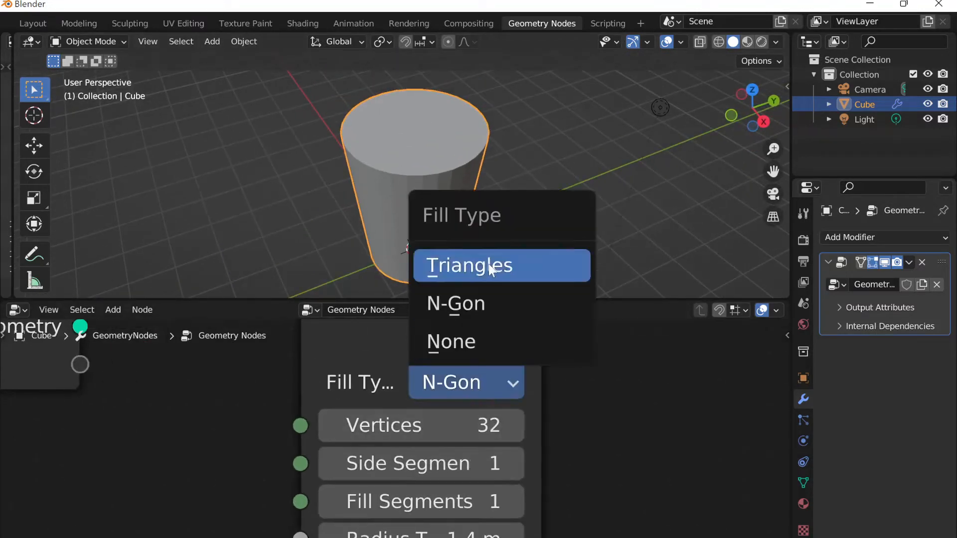
left_click(489, 343)
scroll(390, 128, "up", 1)
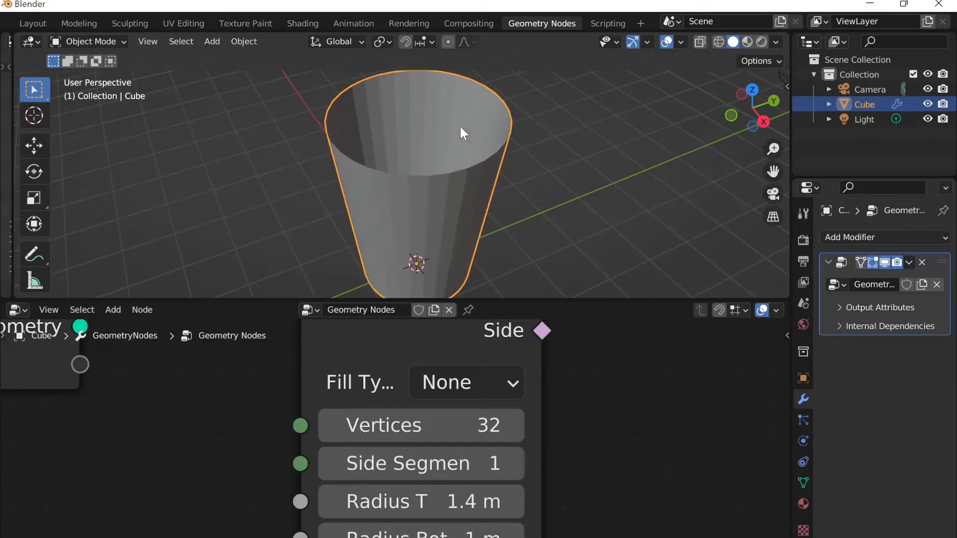
scroll(393, 132, "down", 2)
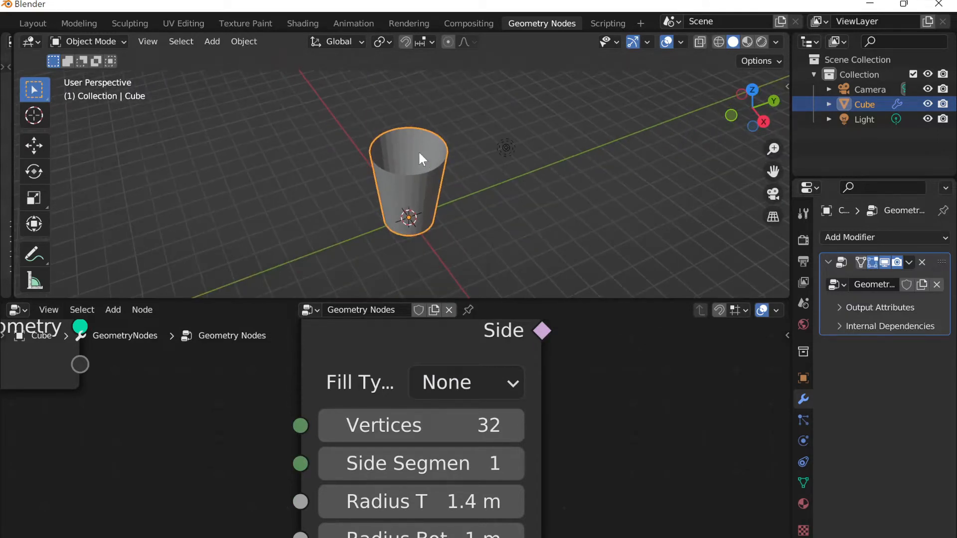
Step: Apply the Geometry Nodes modifier to the cup and return to the Layout workspace
left_click(913, 259)
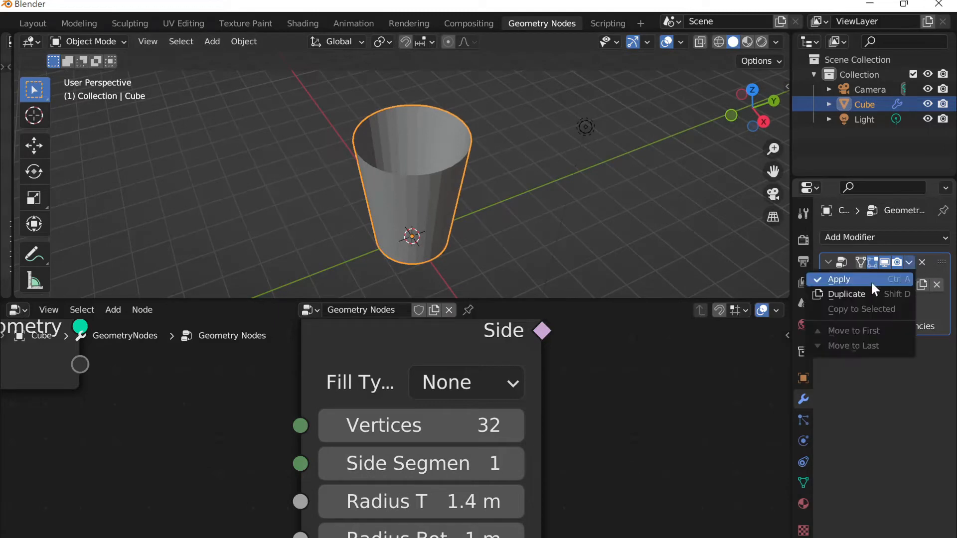
left_click(871, 280)
left_click(41, 24)
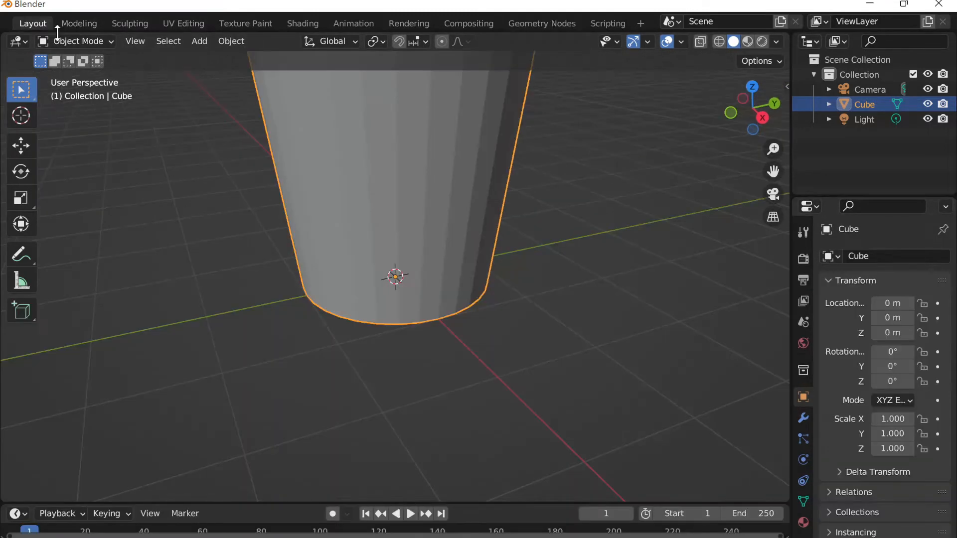
Step: Enter Edit Mode on the cup, with its open underside in view, and switch to edge selection
scroll(372, 207, "down", 5)
middle_click_drag(372, 206, 435, 184)
scroll(437, 175, "up", 10)
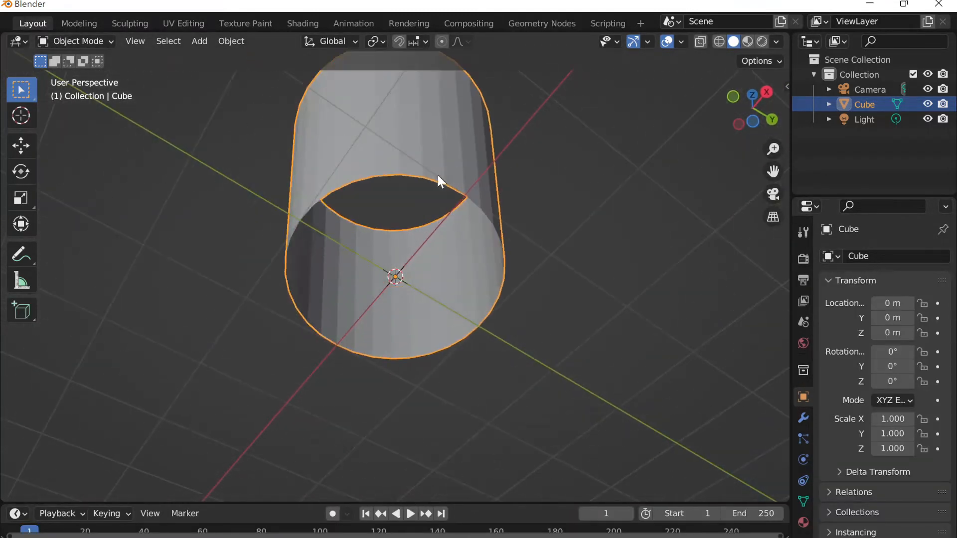
scroll(438, 176, "down", 3)
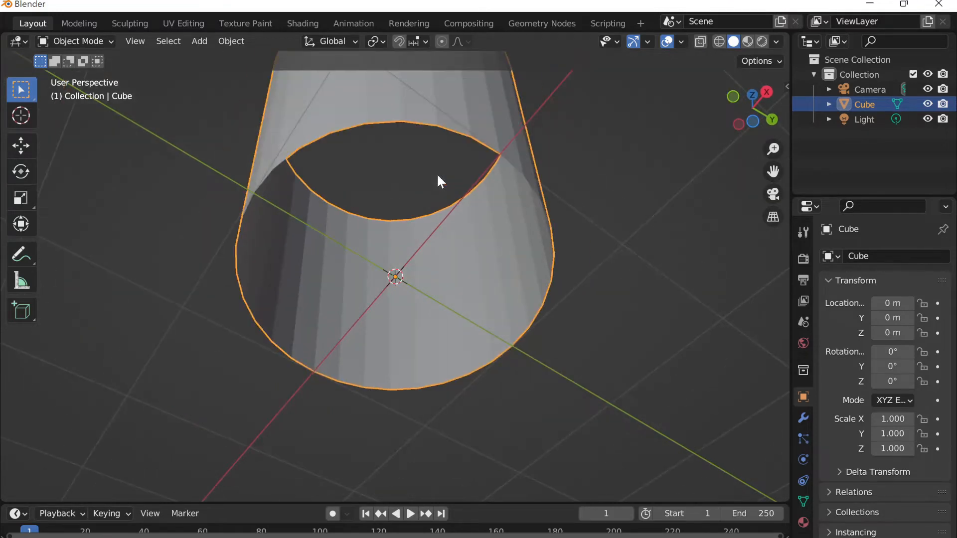
scroll(438, 176, "down", 6)
scroll(438, 176, "up", 6)
scroll(438, 176, "down", 3)
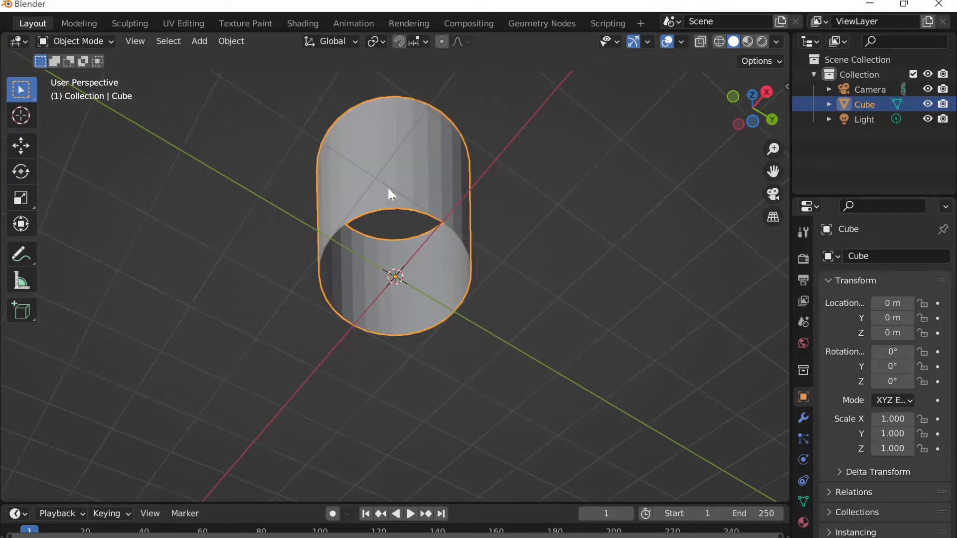
key("Tab")
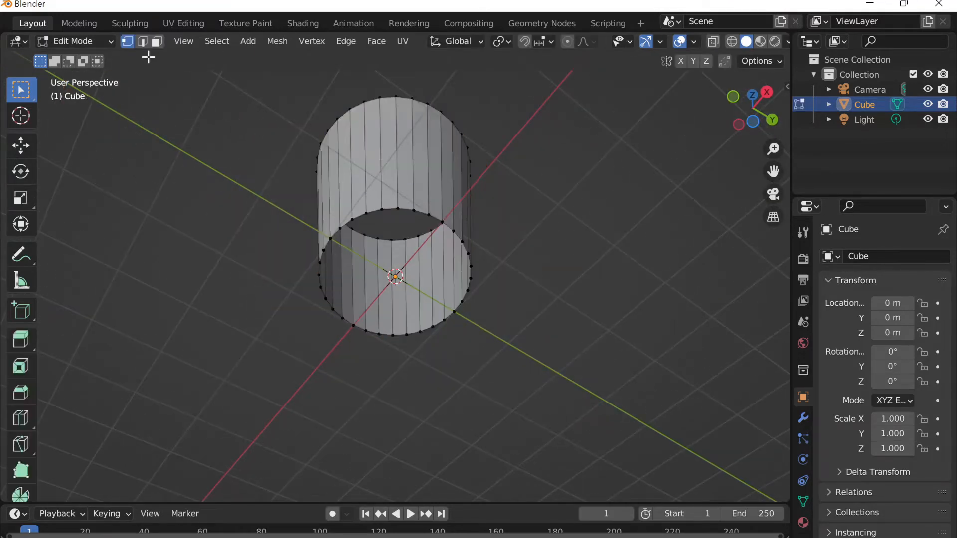
left_click(72, 40)
left_click(81, 76)
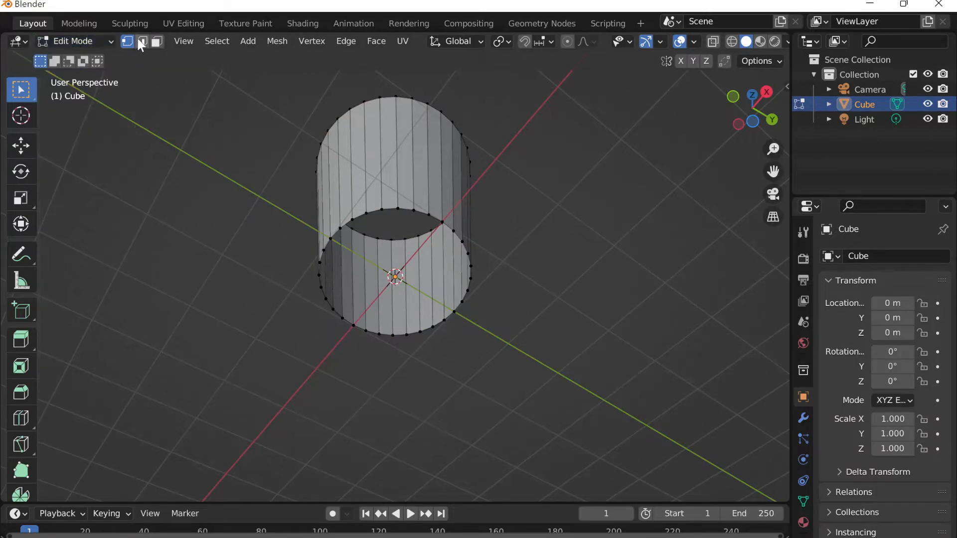
left_click(142, 42)
scroll(331, 179, "up", 3)
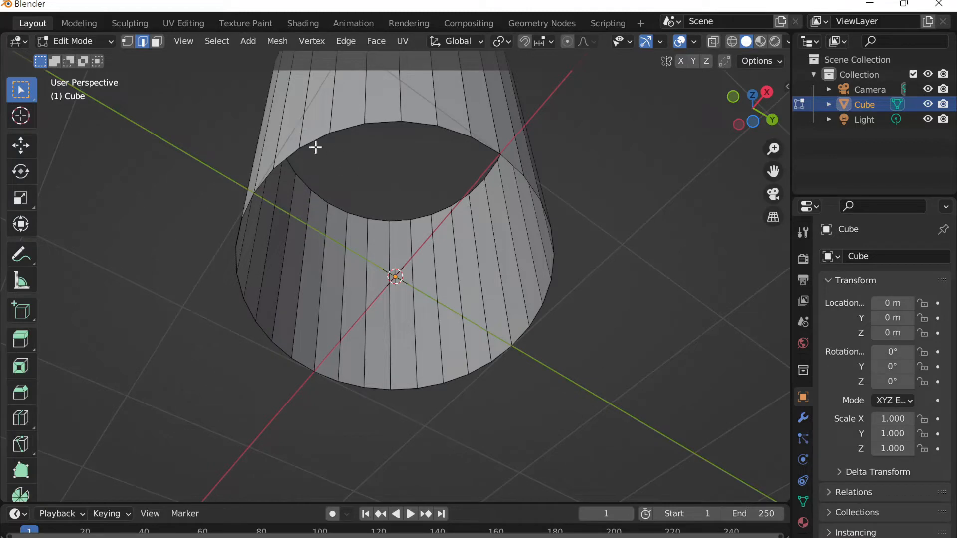
Step: Select the edge loop around the cup's bottom opening, fill it with a face and return to Object Mode
left_click(300, 146, "alt")
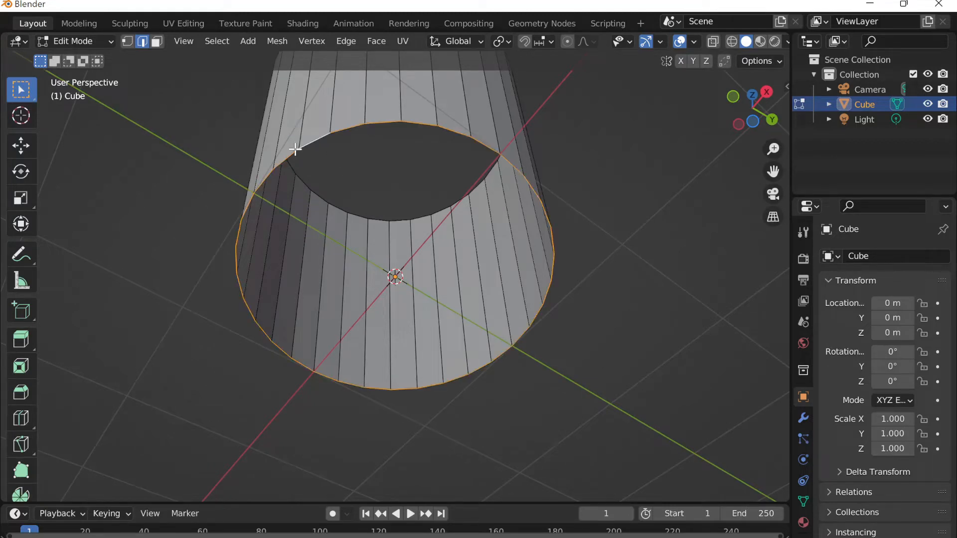
key("f")
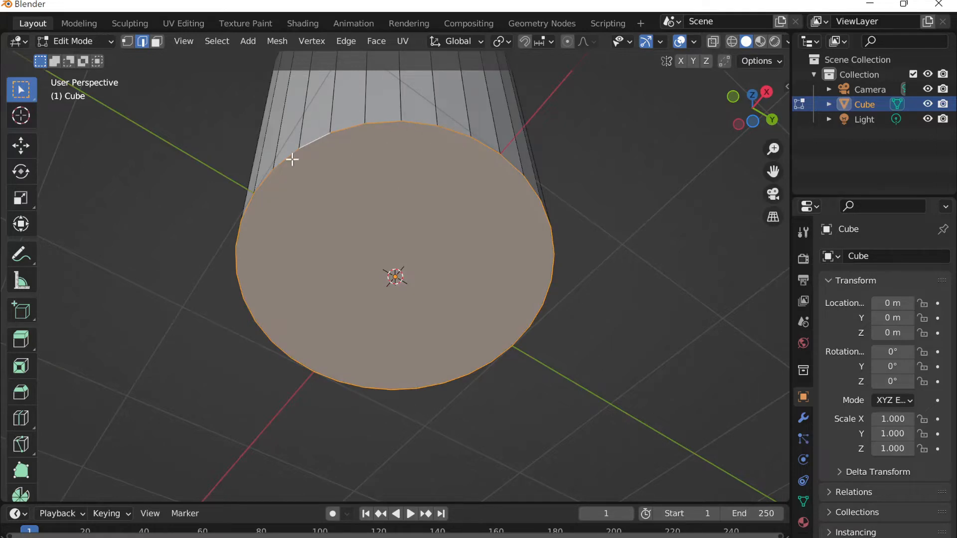
scroll(436, 143, "down", 5)
middle_click_drag(436, 143, 474, 405)
scroll(470, 352, "up", 4)
scroll(467, 351, "down", 3)
key("Tab")
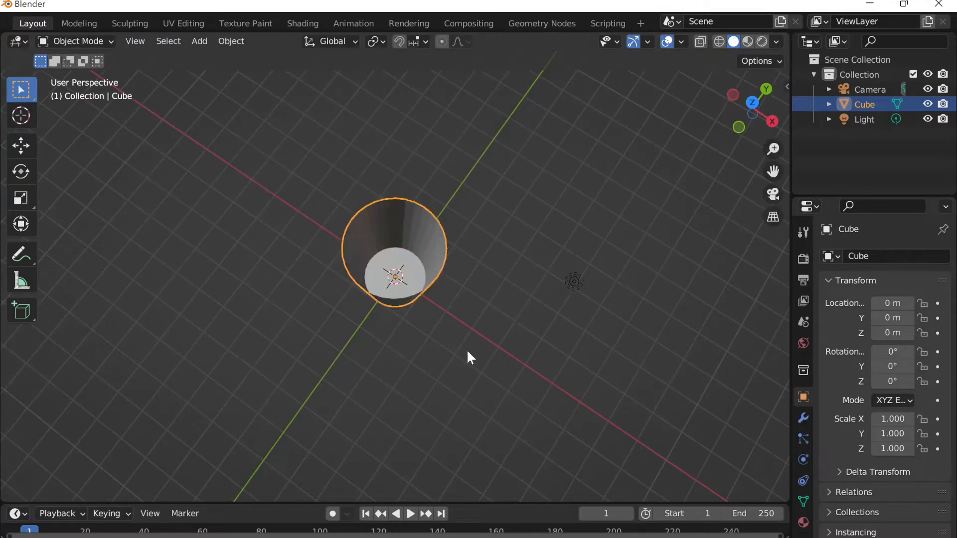
Step: Apply Shade Smooth to the cup
middle_click_drag(467, 349, 495, 252)
right_click(427, 200)
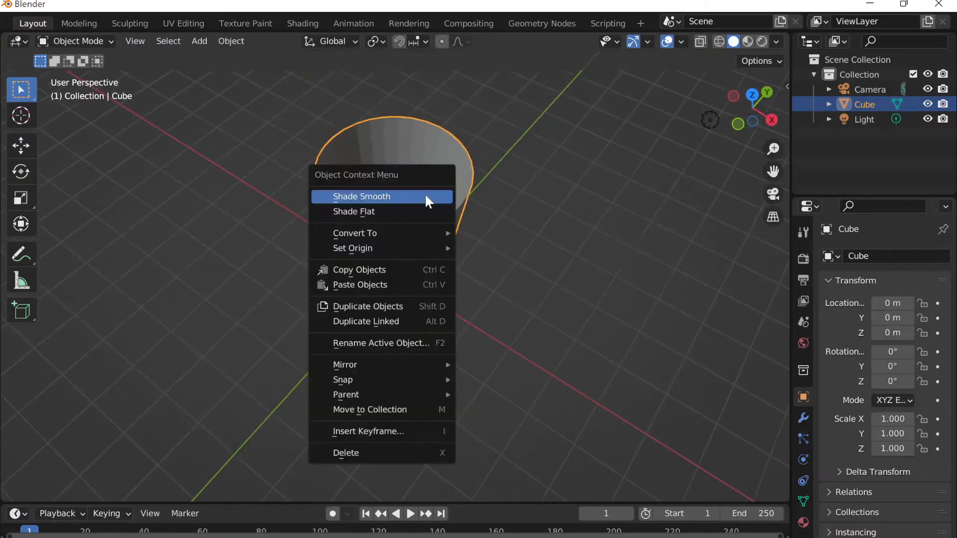
left_click(427, 197)
Step: Add a mesh plane beneath the cup and scale it to about -9.51 on all axes
scroll(493, 264, "down", 6)
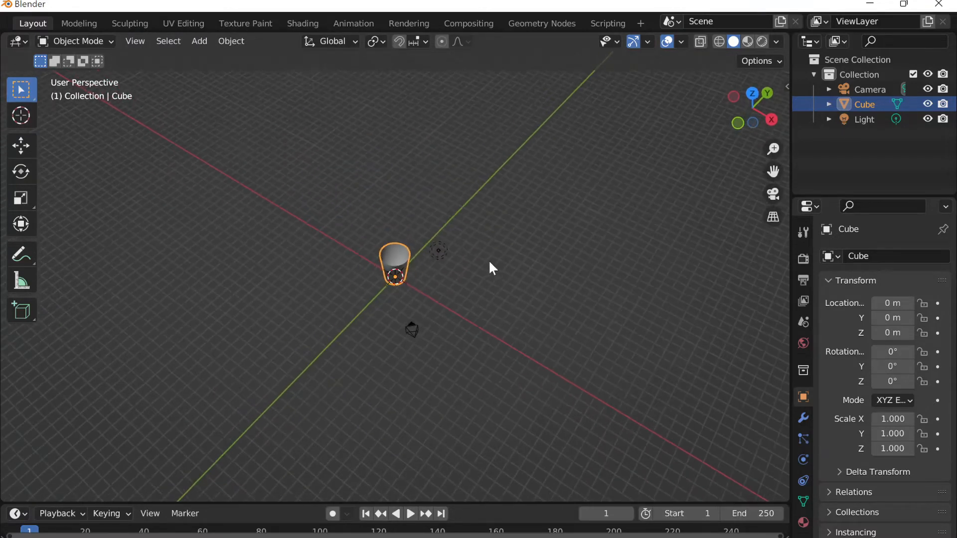
key("shift+a")
mouse_move(437, 255)
left_click(545, 256)
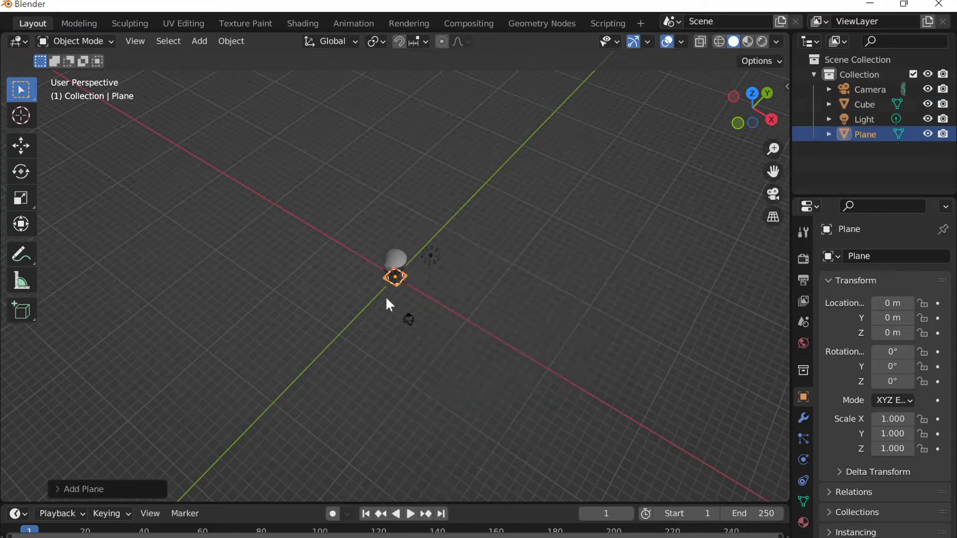
key("s")
left_click(600, 362)
scroll(523, 336, "up", 5)
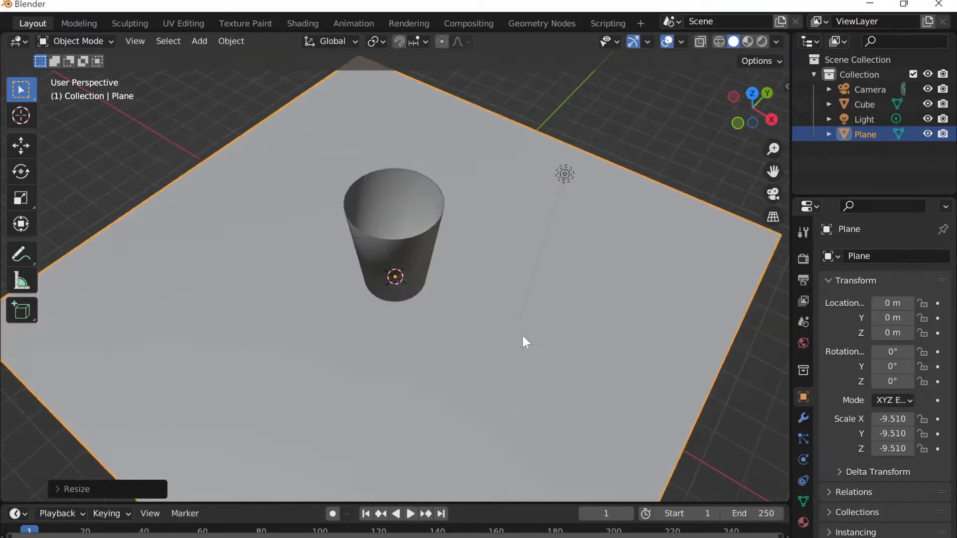
Step: Enter Edit Mode on the ground plane with its rear edge in view behind the cup
key("grave")
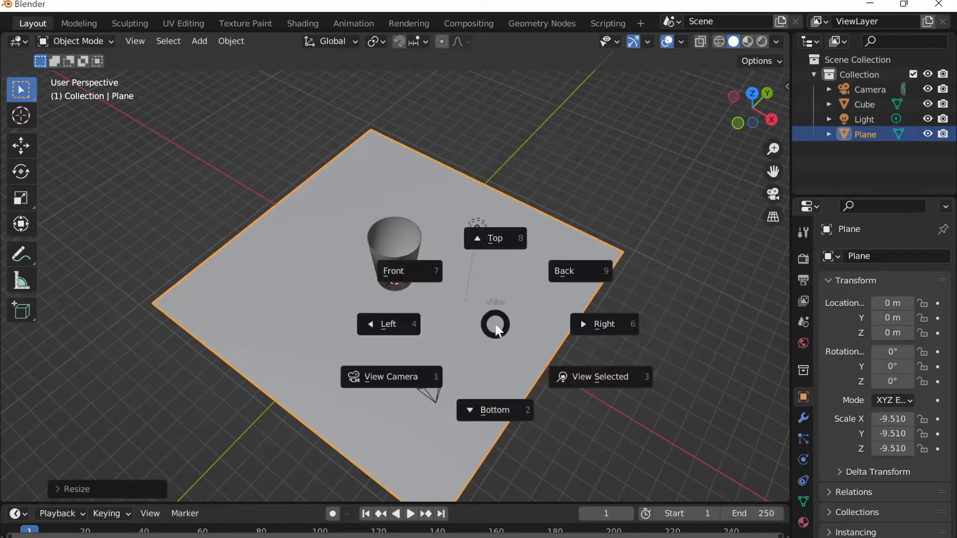
left_click(426, 264)
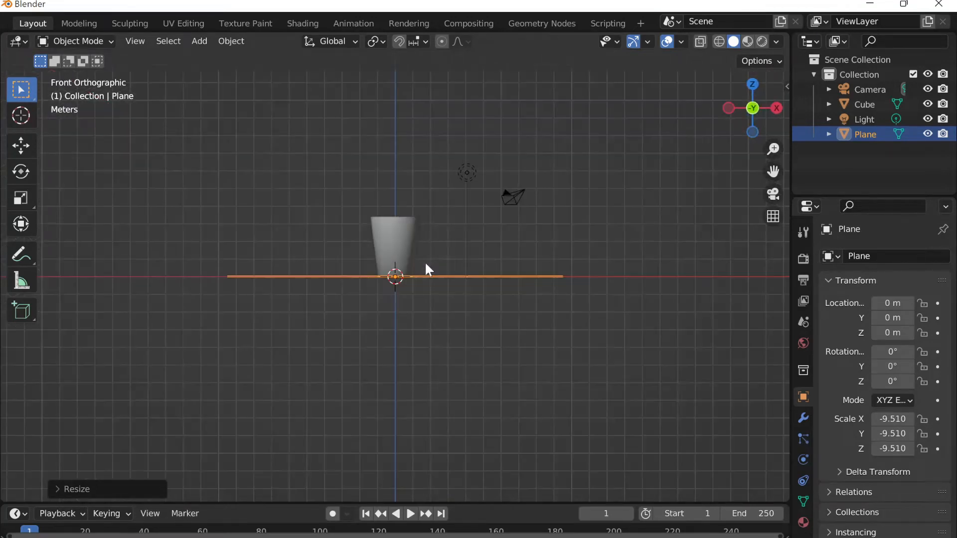
middle_click_drag(439, 261, 440, 270)
scroll(440, 270, "up", 2)
left_click(91, 41)
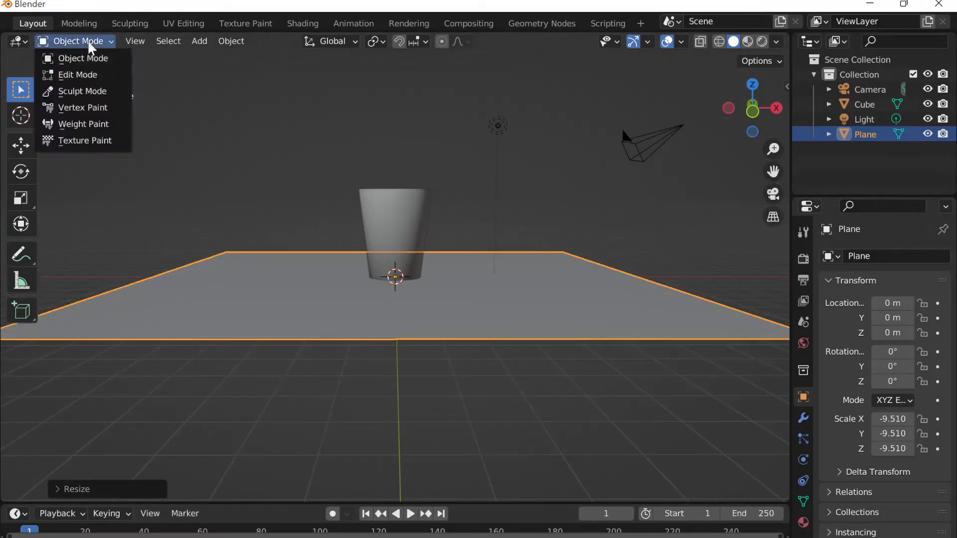
left_click(96, 78)
middle_click_drag(195, 143, 200, 163)
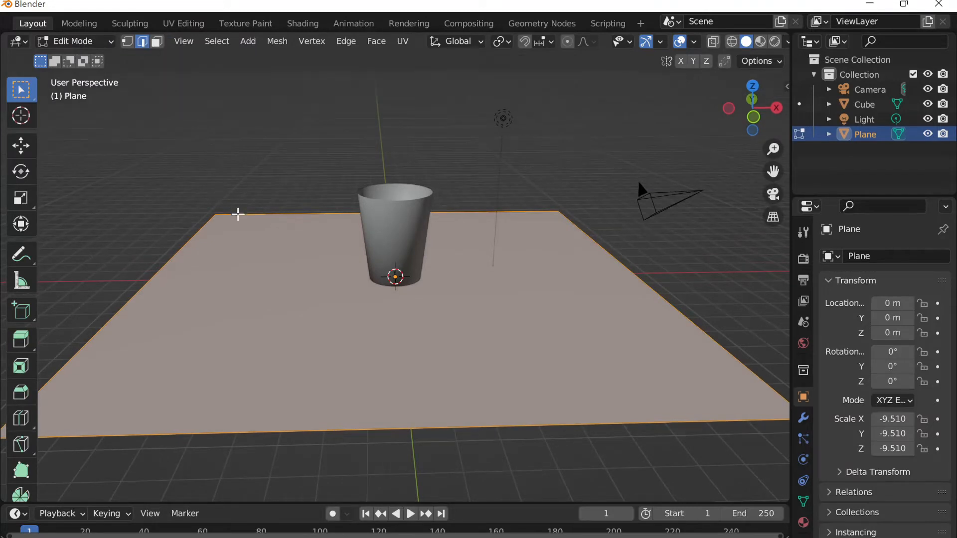
Step: Extrude the plane's rear edge upward about 11.36 m along Z to form a back wall, and return to Object Mode
left_click(237, 214)
scroll(263, 186, "down", 5)
key("e")
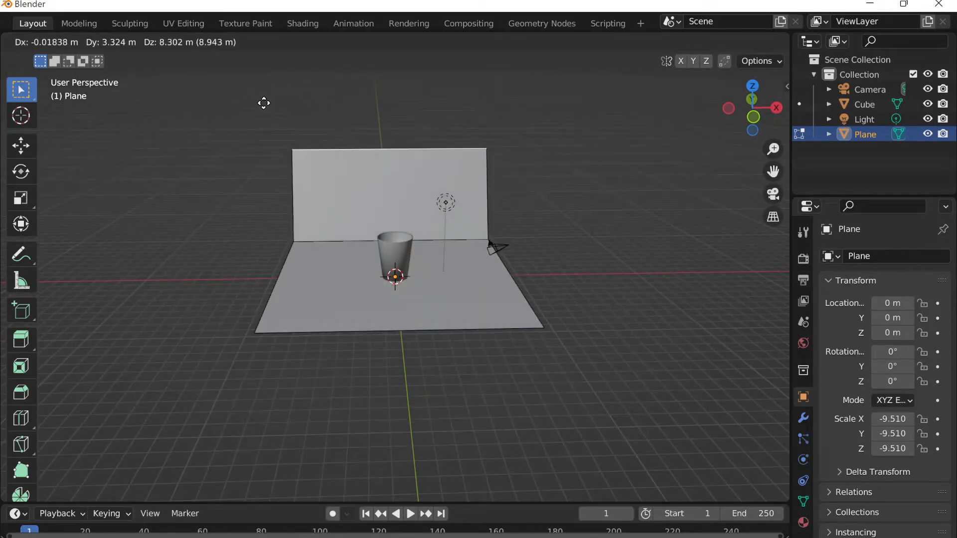
key("z")
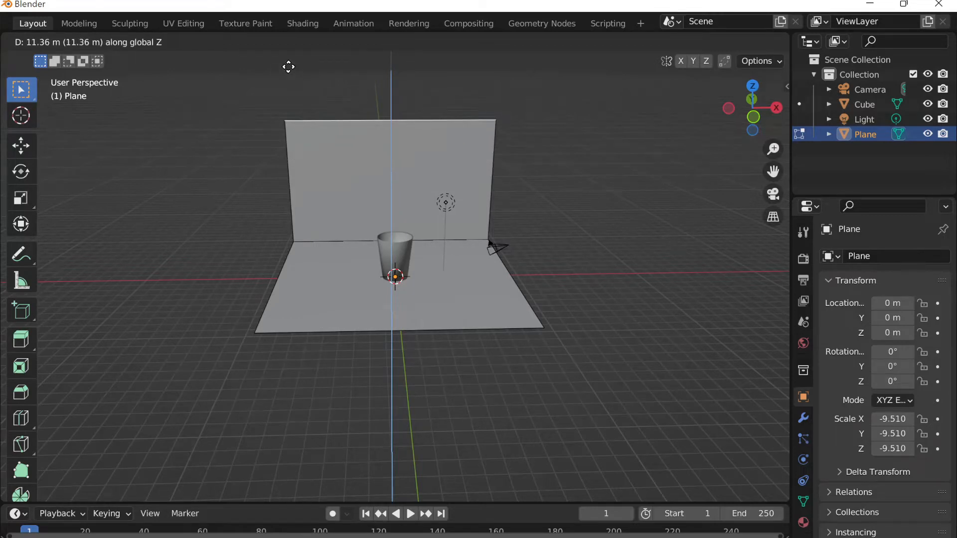
left_click(289, 66)
middle_click_drag(434, 129, 567, 297)
key("Tab")
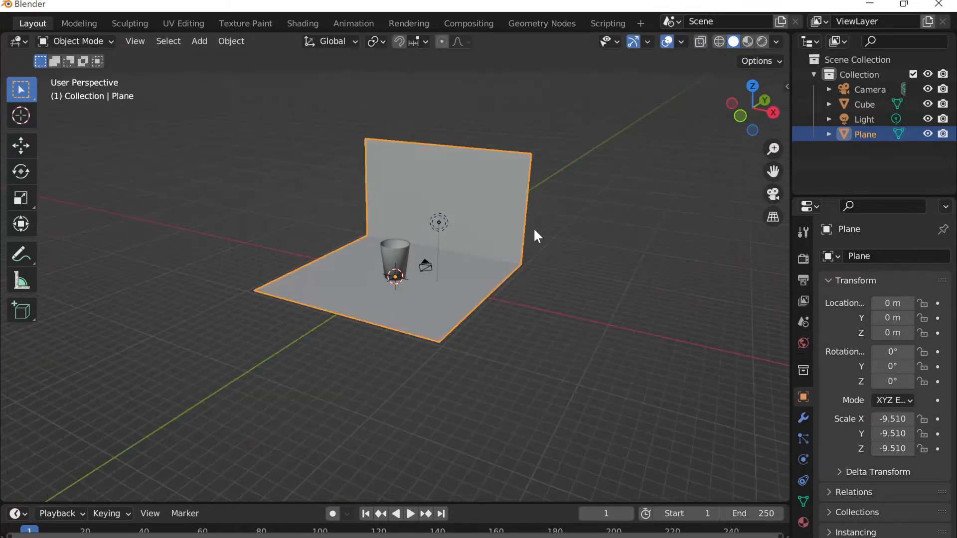
Step: Add a Bevel modifier to the floor-and-wall plane
left_click(805, 419)
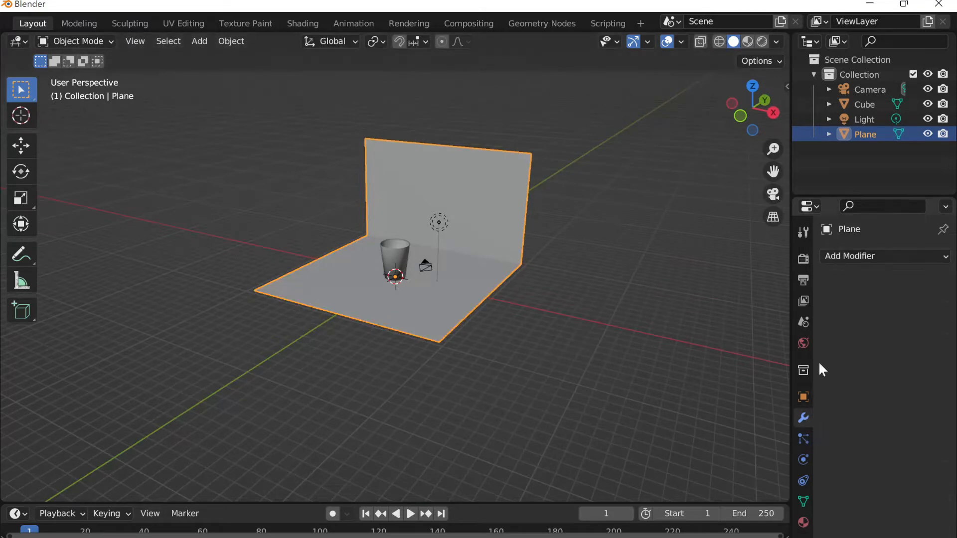
left_click(834, 256)
left_click(682, 314)
scroll(677, 315, "up", 7)
middle_click_drag(677, 315, 583, 310)
scroll(586, 311, "down", 4)
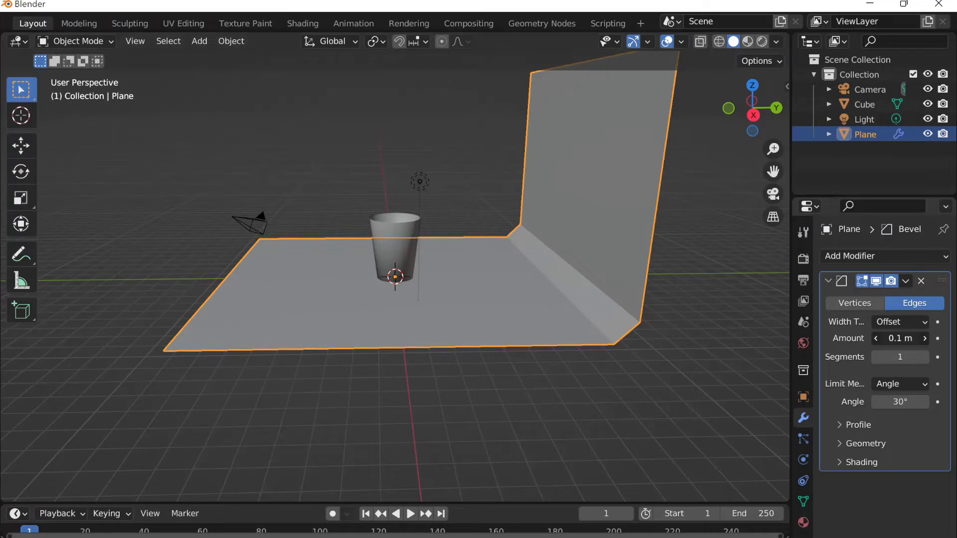
Step: Increase the bevel's amount and segments to form a large smooth curve between floor and wall, and apply the modifier
mouse_move(901, 338)
left_mouse_down()
mouse_move(915, 338)
mouse_move(927, 358)
mouse_move(901, 339)
mouse_move(918, 339)
left_mouse_up()
left_click(906, 281)
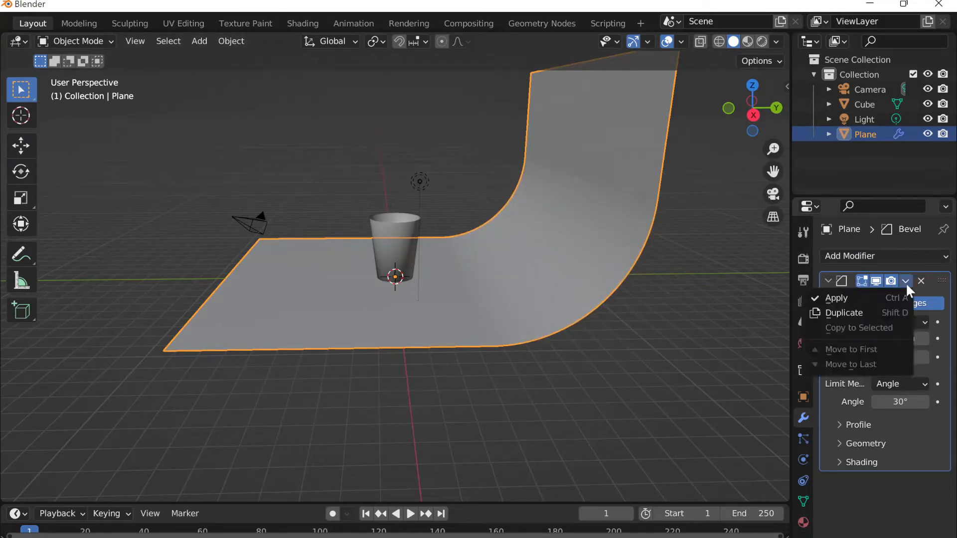
left_click(831, 298)
Step: Apply Shade Smooth to the curved backdrop and widen it along the X axis
right_click(617, 227)
left_click(618, 229)
middle_click_drag(546, 248, 673, 281)
scroll(673, 280, "down", 5)
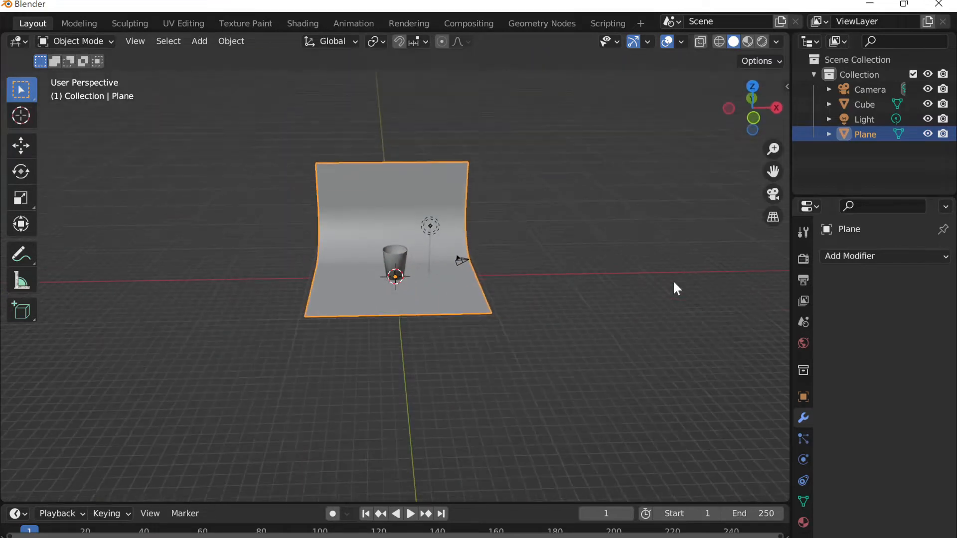
key("s")
key("x")
left_click(558, 282)
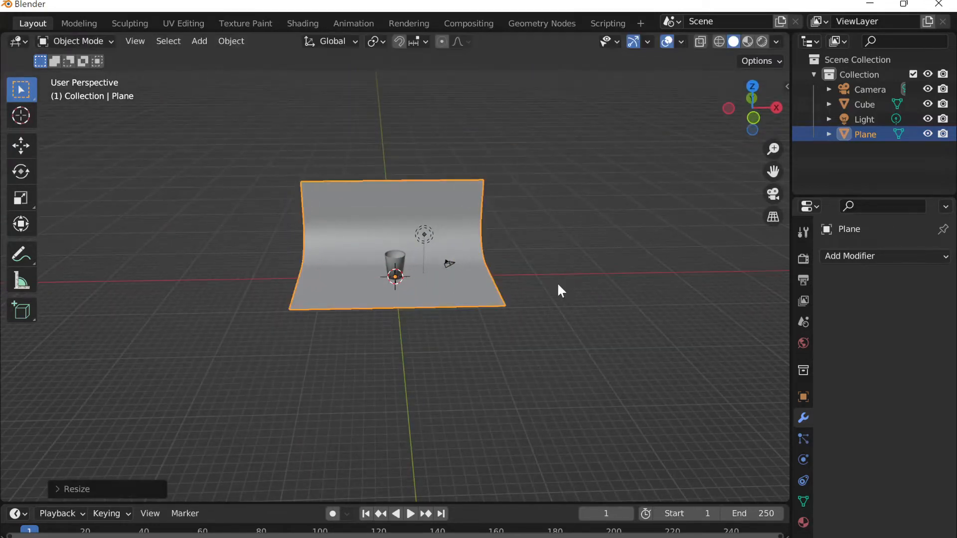
scroll(565, 276, "up", 4)
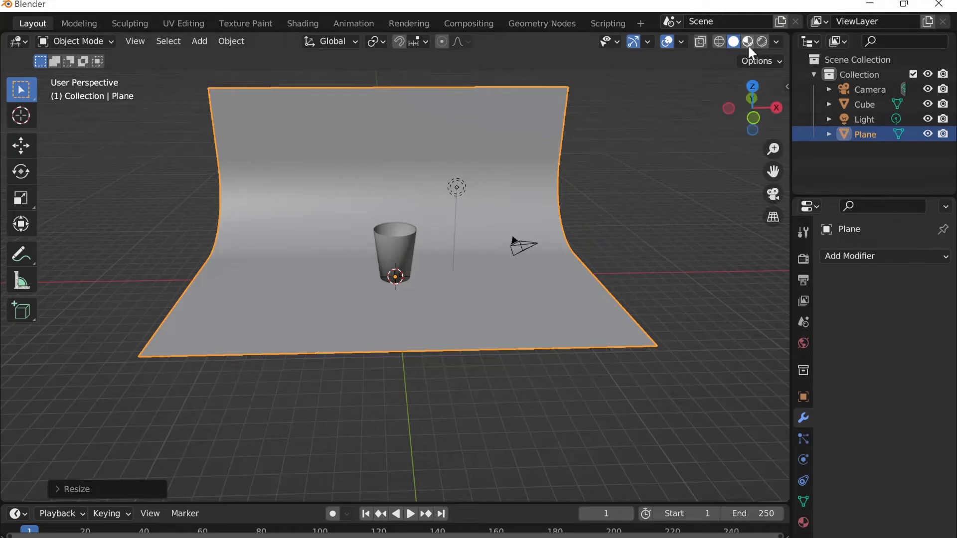
Step: Save the project in the Documents folder as 82522.blend
key("ctrl+s")
left_click(300, 487)
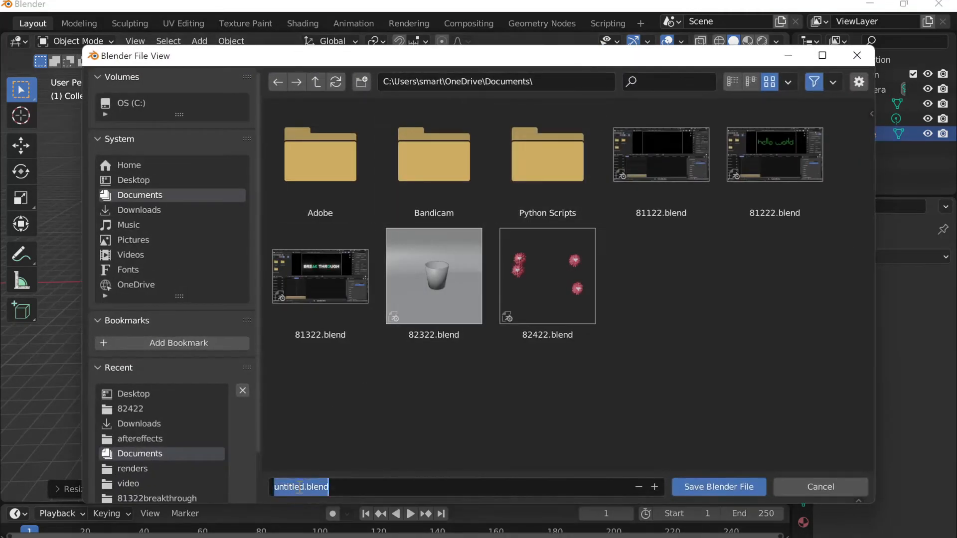
left_click(314, 487)
left_click_drag(305, 484, 243, 474)
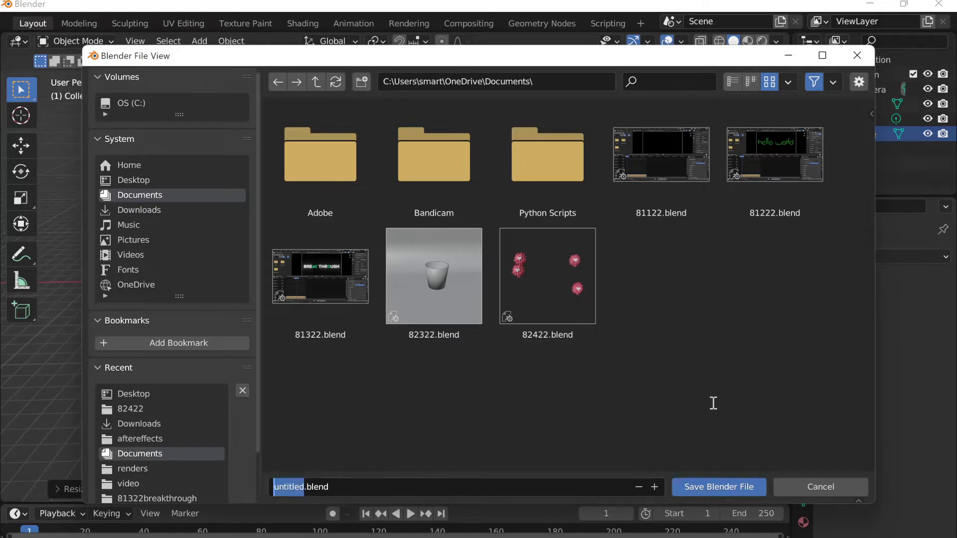
type("82622")
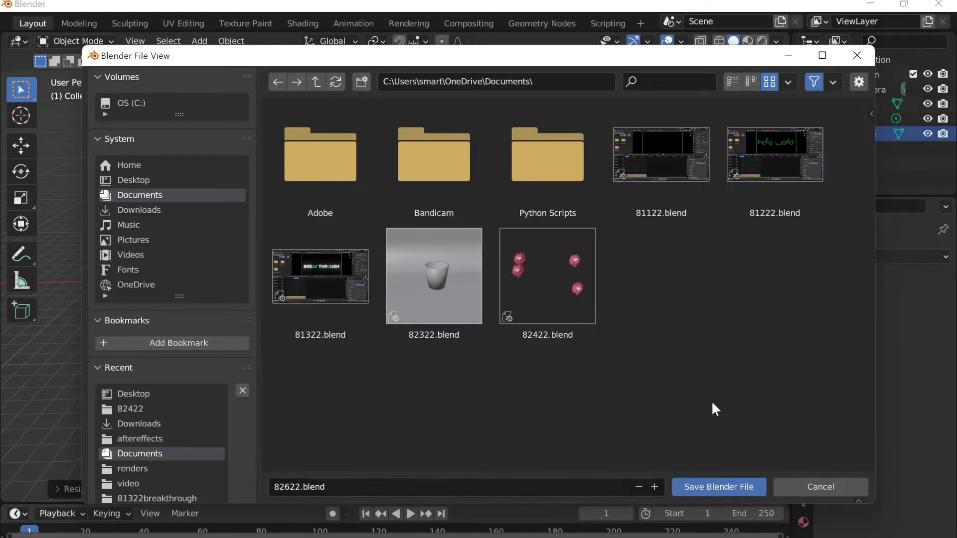
left_click(290, 487)
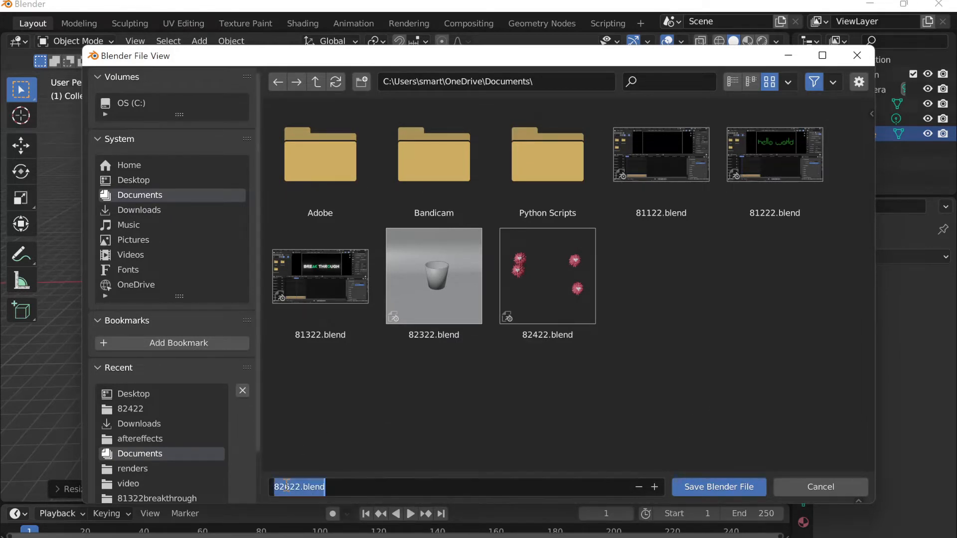
left_click(289, 487)
key("BackSpace")
type("5")
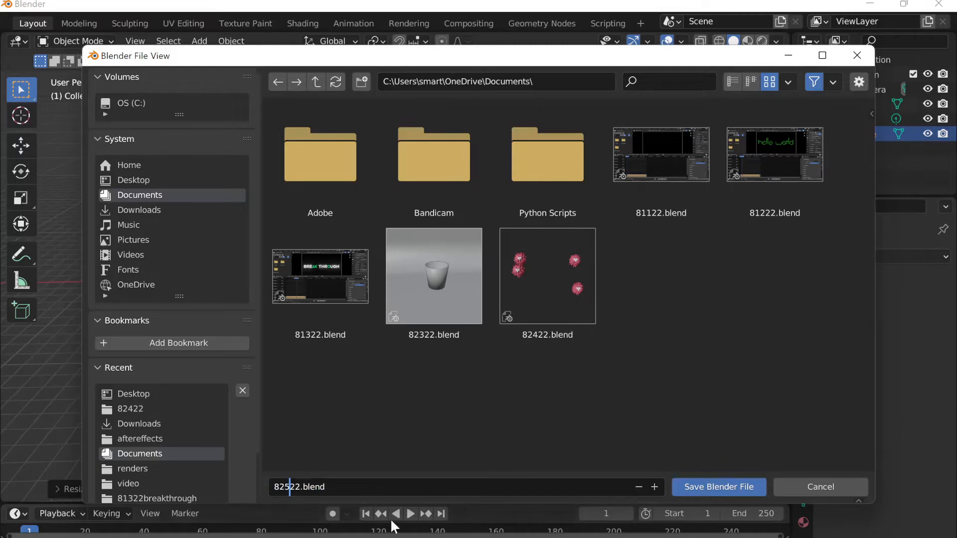
left_click(700, 482)
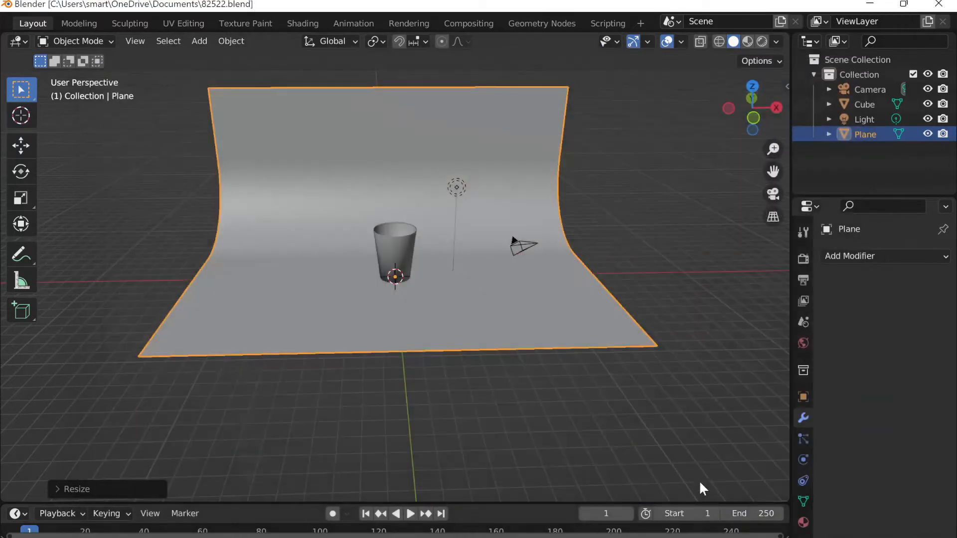
Step: Switch the viewport to Rendered shading and set the render engine to Cycles
left_click(761, 42)
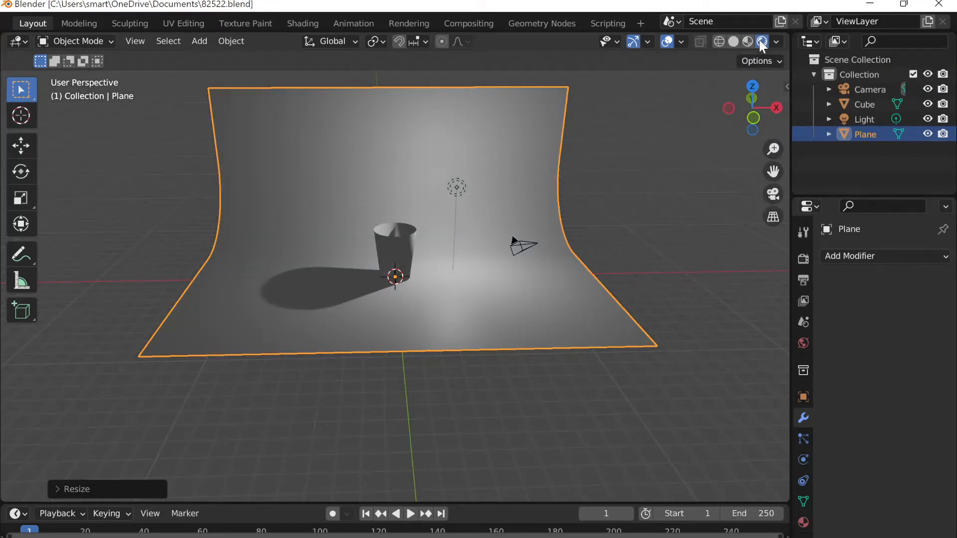
left_click(804, 259)
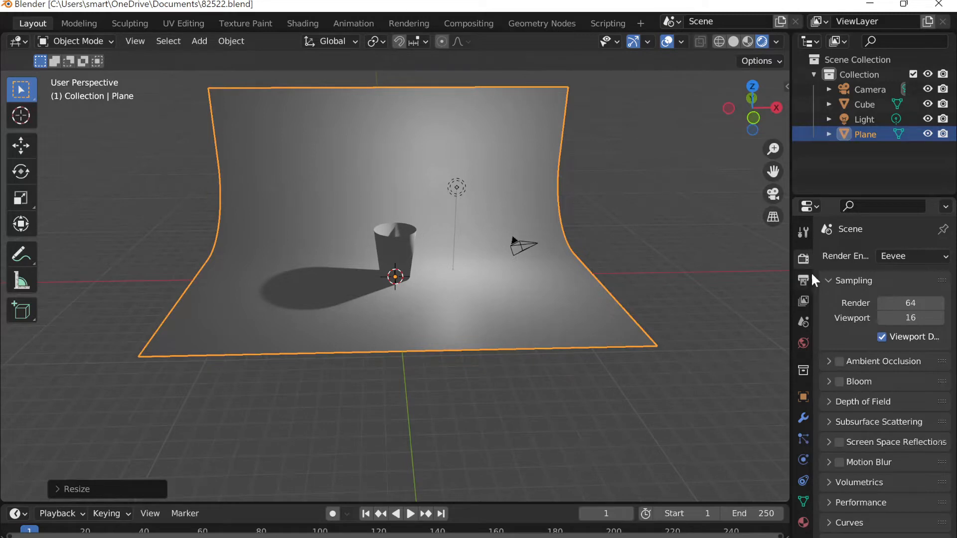
left_click(880, 255)
left_click(882, 304)
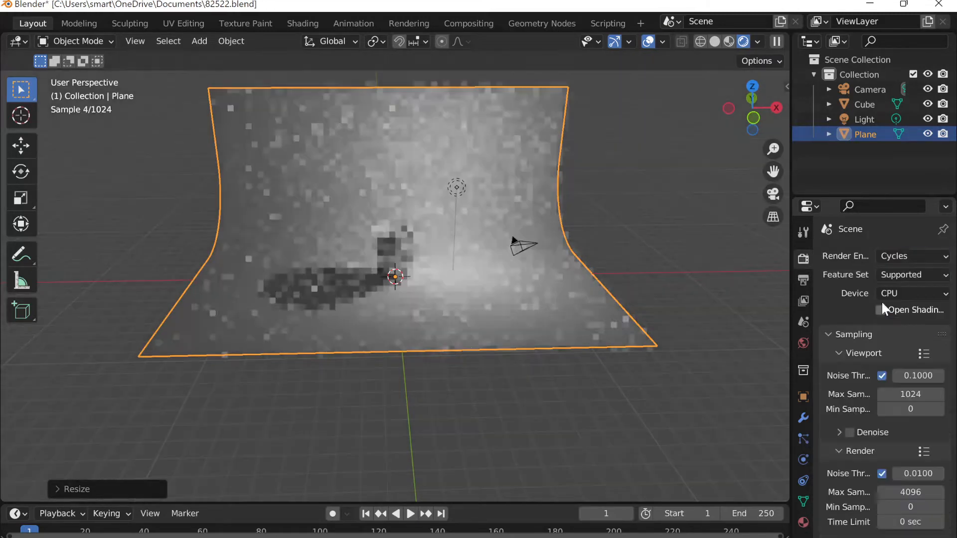
Step: Give the cup a new material and set its surface shader to Glass BSDF
scroll(594, 205, "up", 5)
left_click(411, 175)
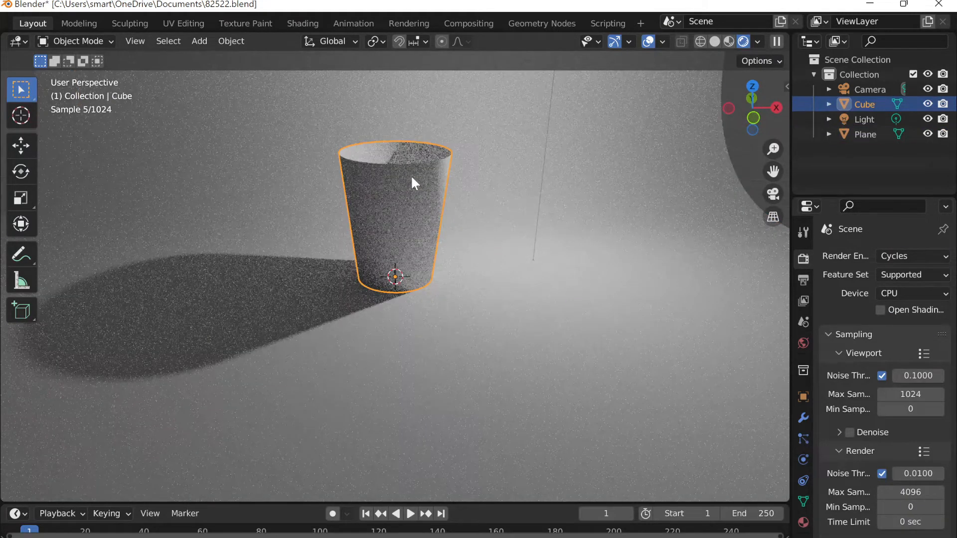
left_click(805, 521)
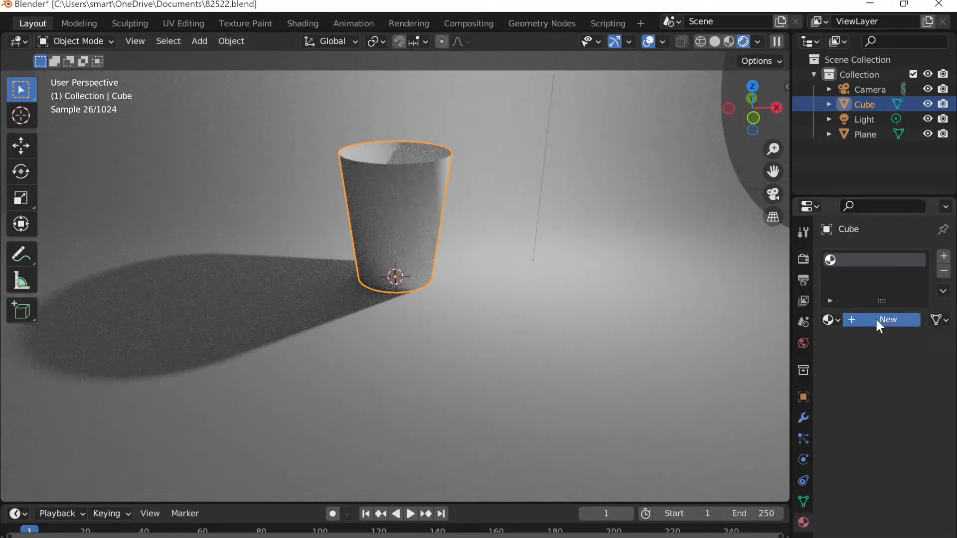
left_click(877, 321)
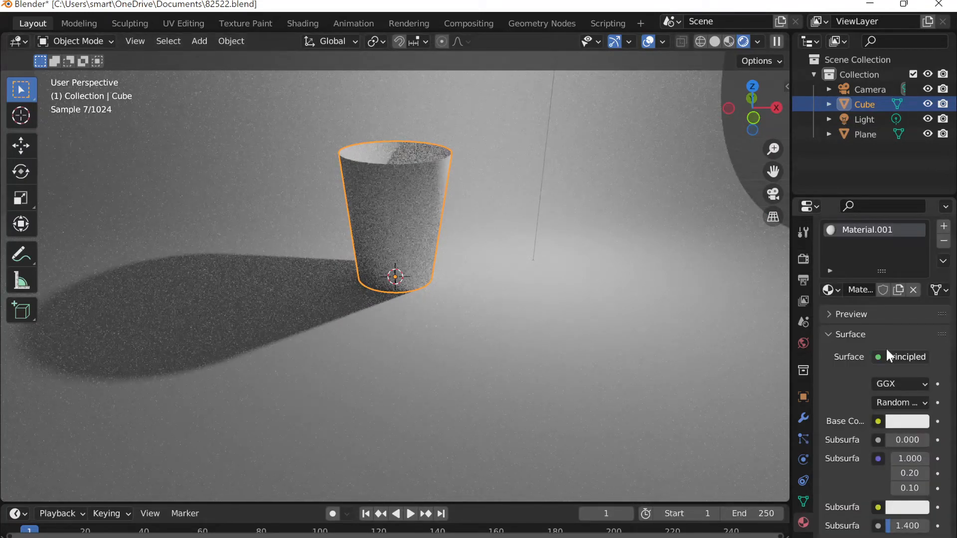
left_click(887, 352)
left_click(762, 80)
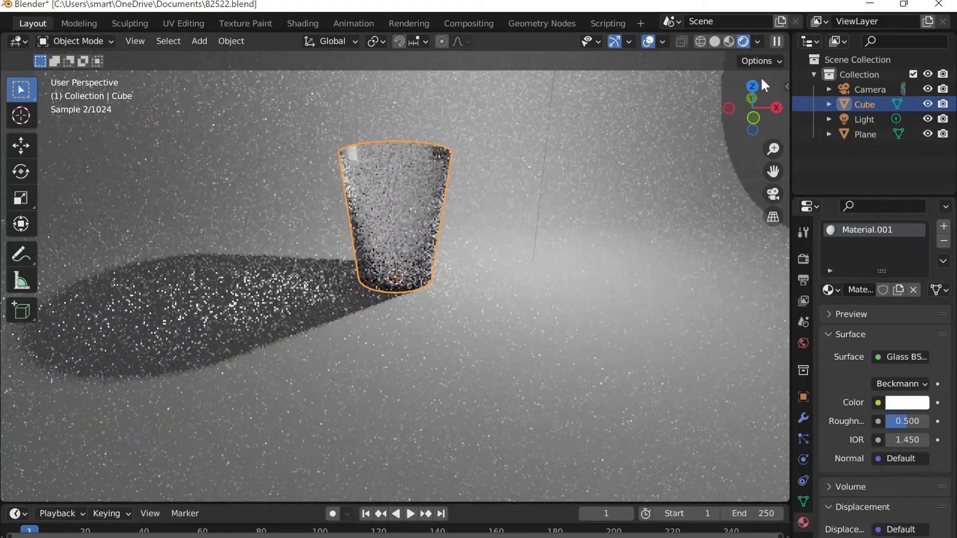
Step: Set the cup's glass material to a roughness of 0.408 and an IOR of 1.250
scroll(909, 392, "down", 1)
left_click_drag(908, 392, 906, 392)
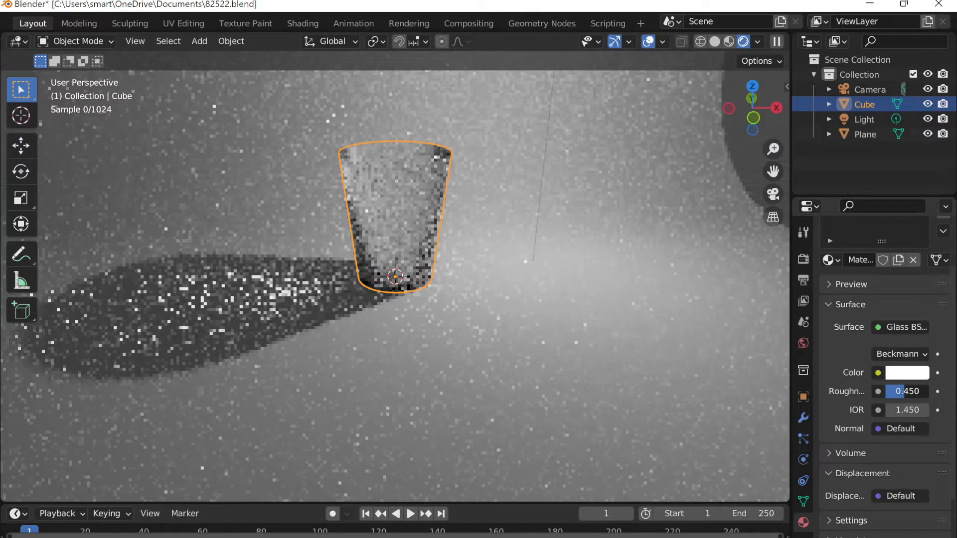
left_click_drag(905, 392, 903, 392)
mouse_move(907, 410)
left_mouse_down()
mouse_move(888, 411)
mouse_move(918, 410)
left_mouse_up()
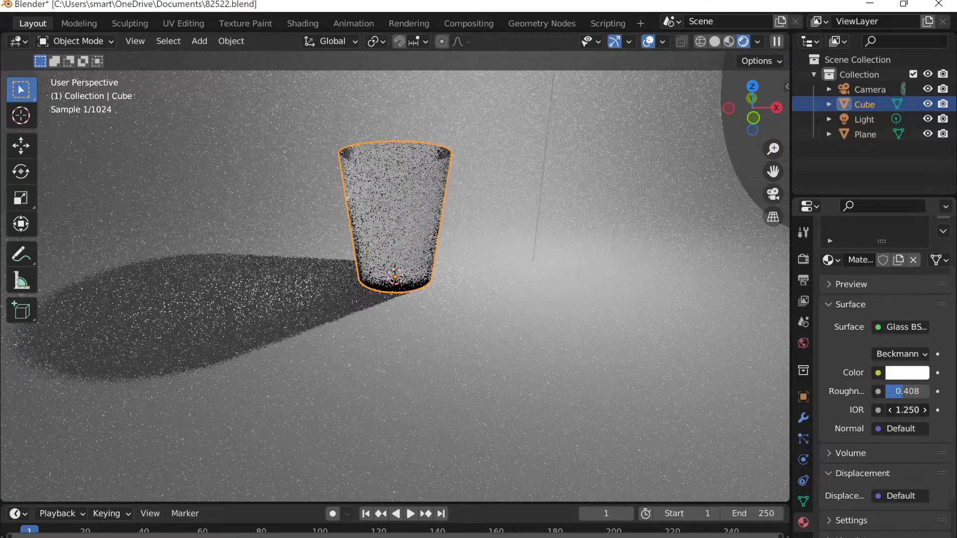
middle_click_drag(547, 185, 549, 214)
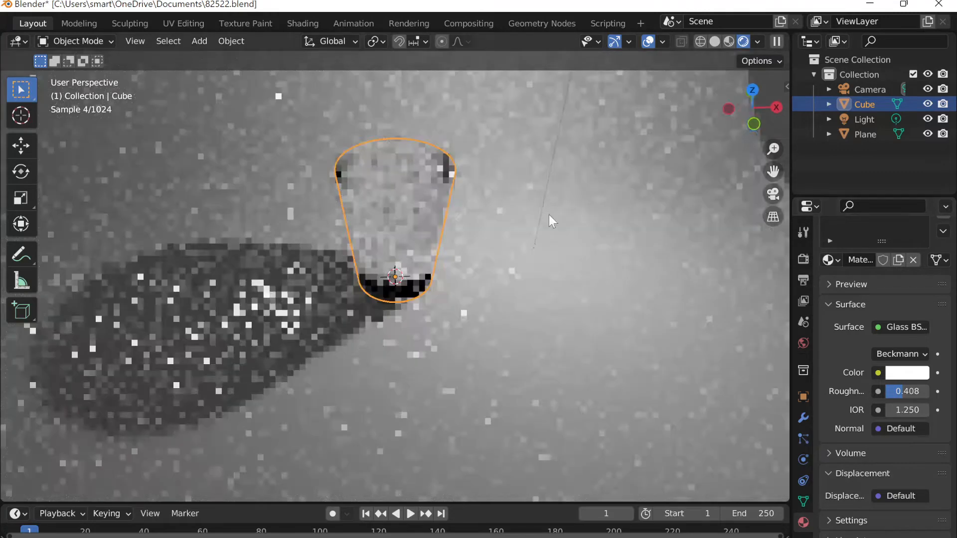
Step: Set the Direct Light clamping to 4.00 in the Cycles Light Paths settings
left_click(804, 259)
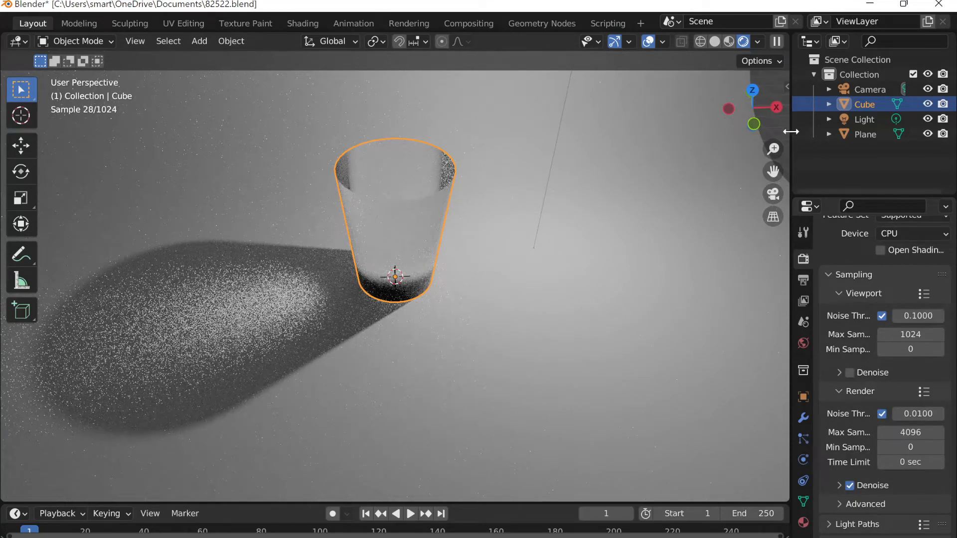
left_click_drag(791, 131, 688, 131)
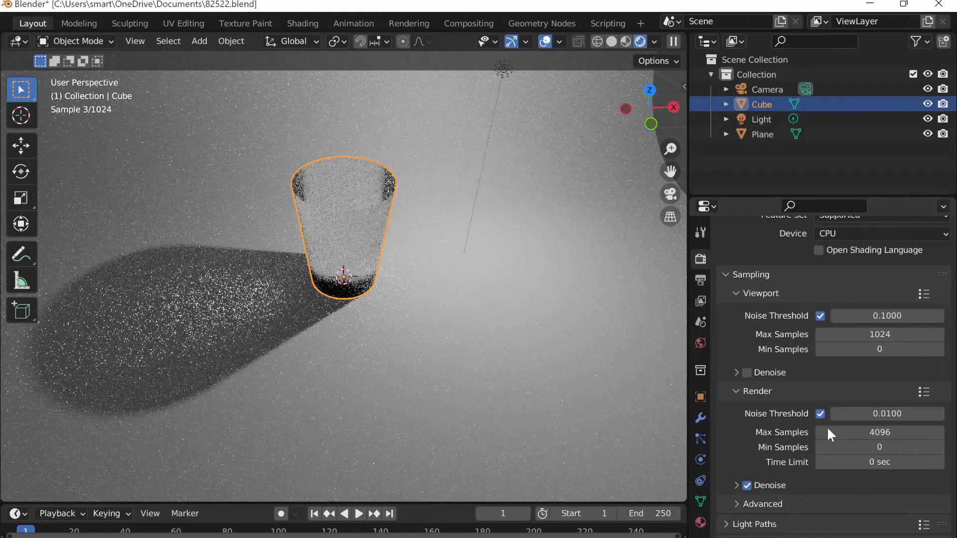
scroll(827, 427, "up", 2)
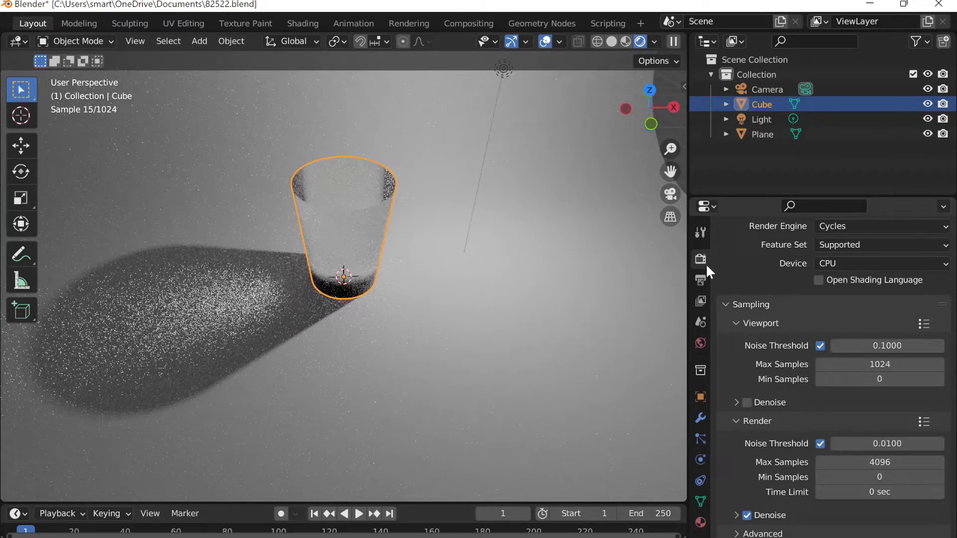
scroll(752, 318, "down", 10)
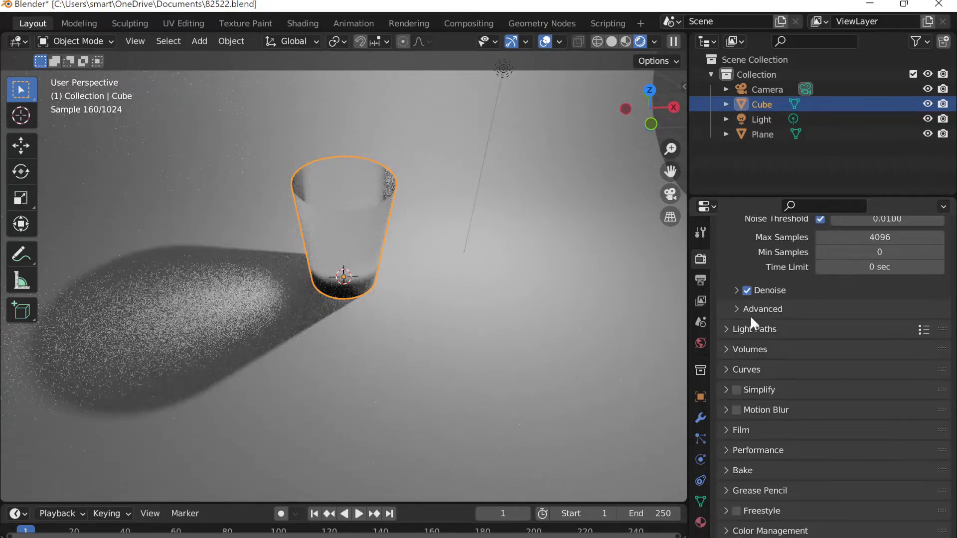
left_click(754, 329)
scroll(771, 324, "up", 1)
left_click(885, 395)
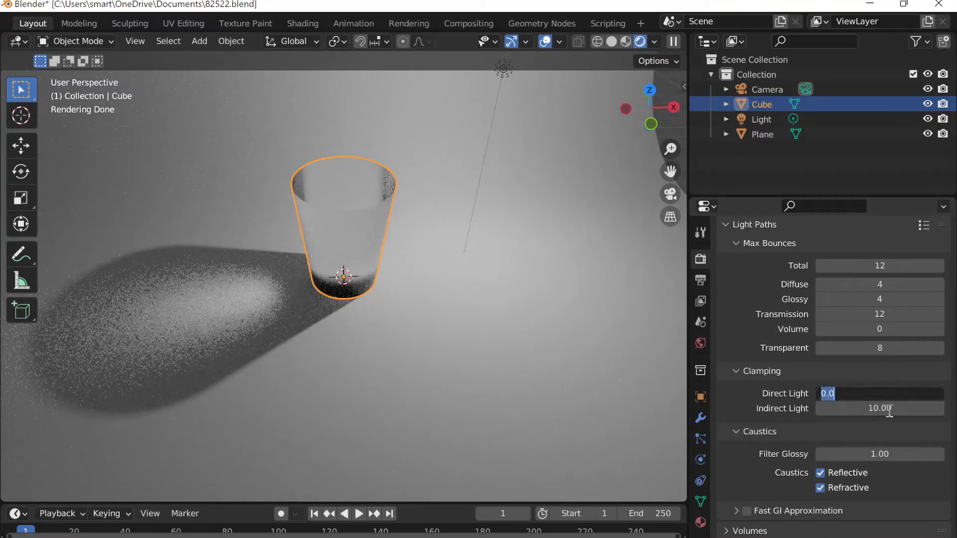
type("4")
key("Return")
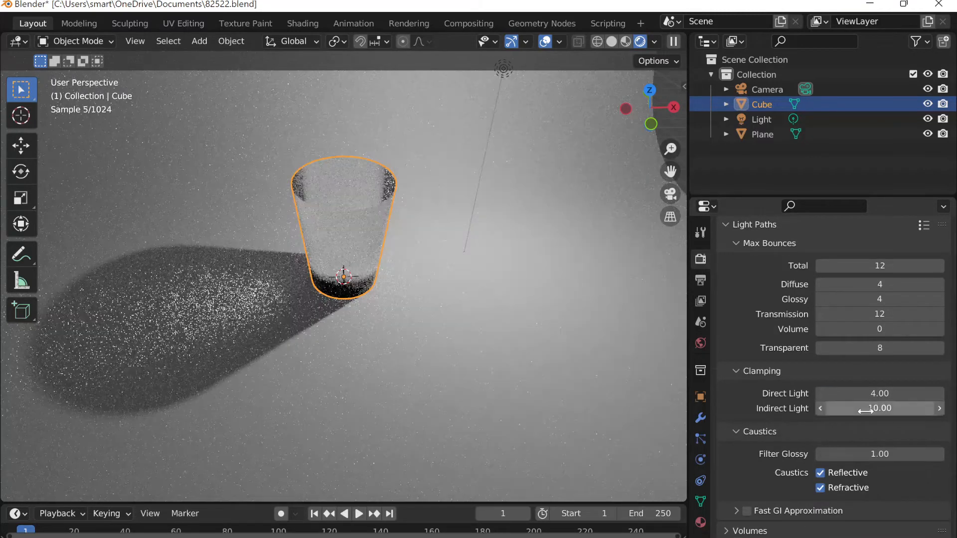
Step: Set the Indirect Light clamping to 1.00 in the Cycles Light Paths settings and widen the viewport
left_click(876, 408)
type("1")
key("Return")
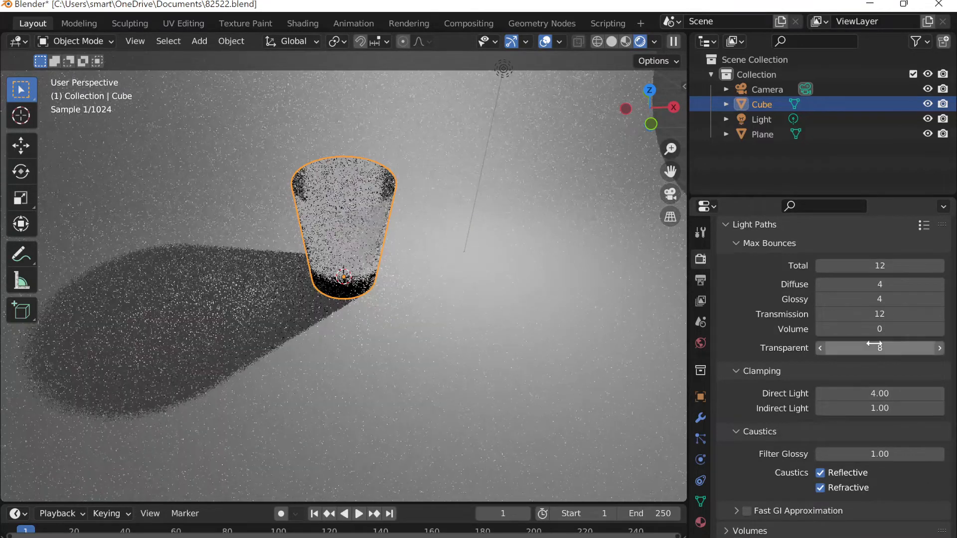
left_click_drag(689, 180, 763, 185)
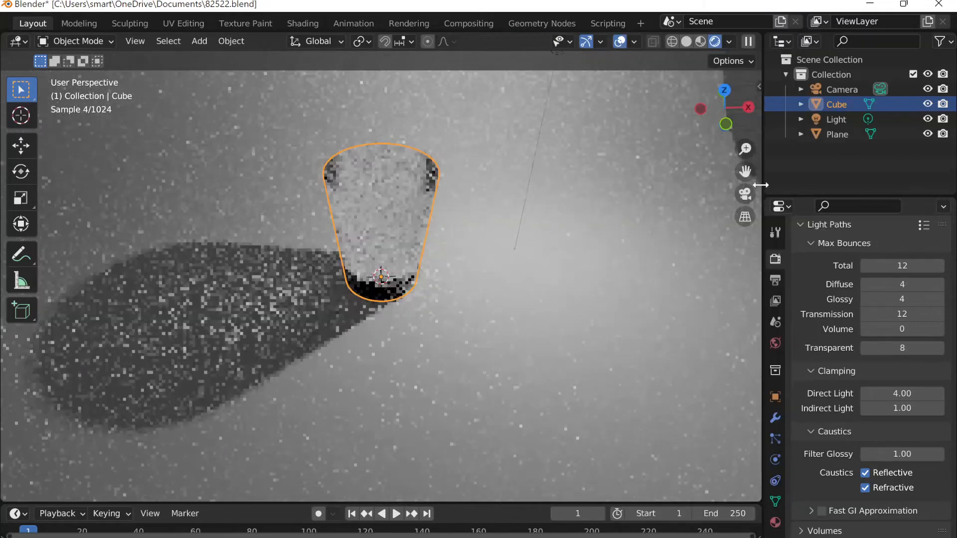
Step: Switch the viewport to Material Preview shading and add a Solidify modifier to the cup
left_click(687, 41)
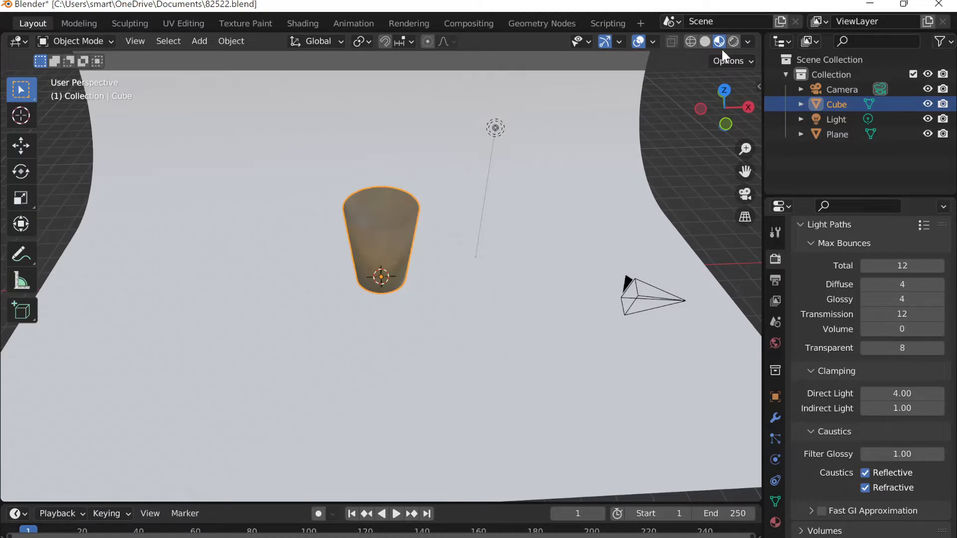
left_click(775, 417)
left_click(843, 255)
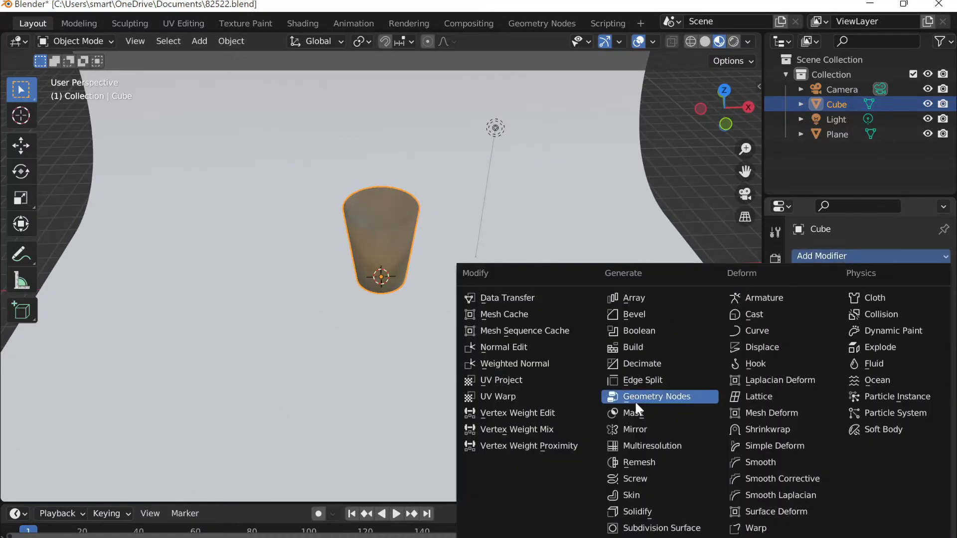
left_click(646, 511)
scroll(543, 204, "up", 4)
middle_click_drag(559, 222, 536, 255)
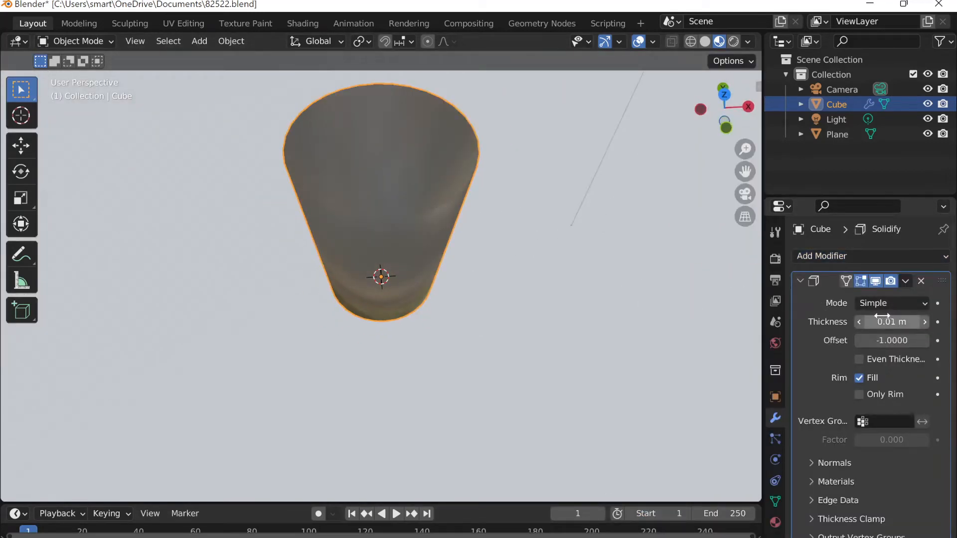
Step: Set the offset of the cup's Solidify modifier to 1.0000, leaving the thickness at 0.01 m
left_click_drag(885, 322, 938, 322)
key("ctrl+z")
left_click(908, 342)
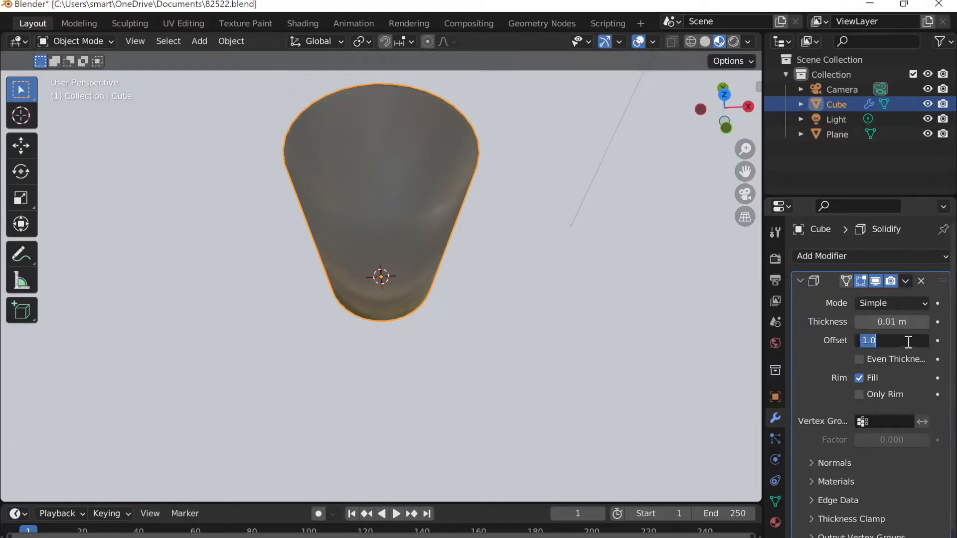
type("1")
key("Return")
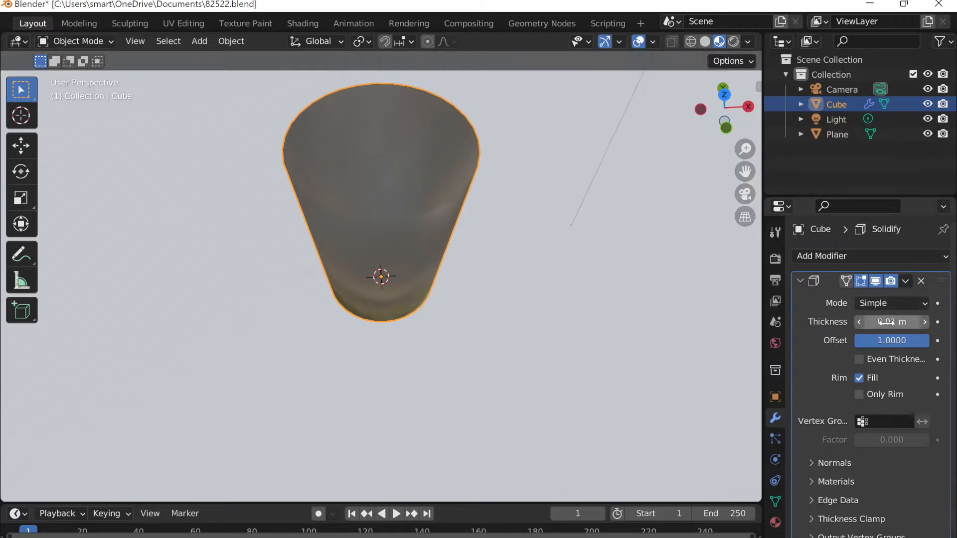
Step: Try applying the cup's Solidify modifier with a thickness of 0.23 m and check the cup in Rendered shading
left_click_drag(892, 322, 917, 322)
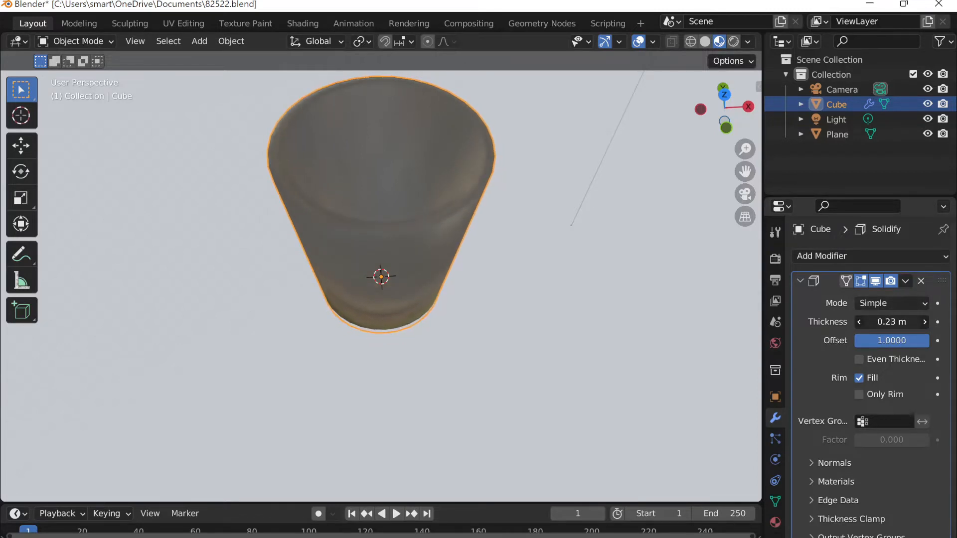
left_click(905, 280)
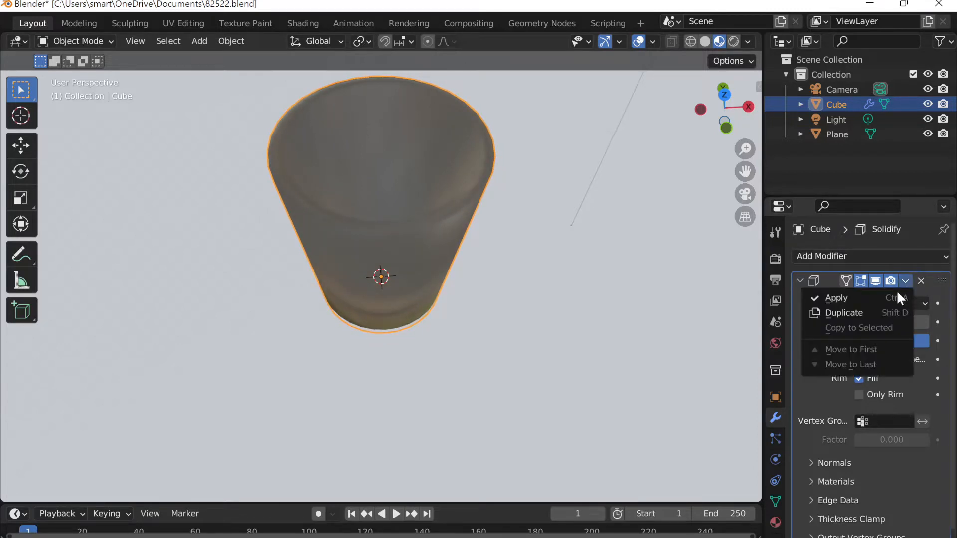
left_click(894, 297)
left_click(735, 40)
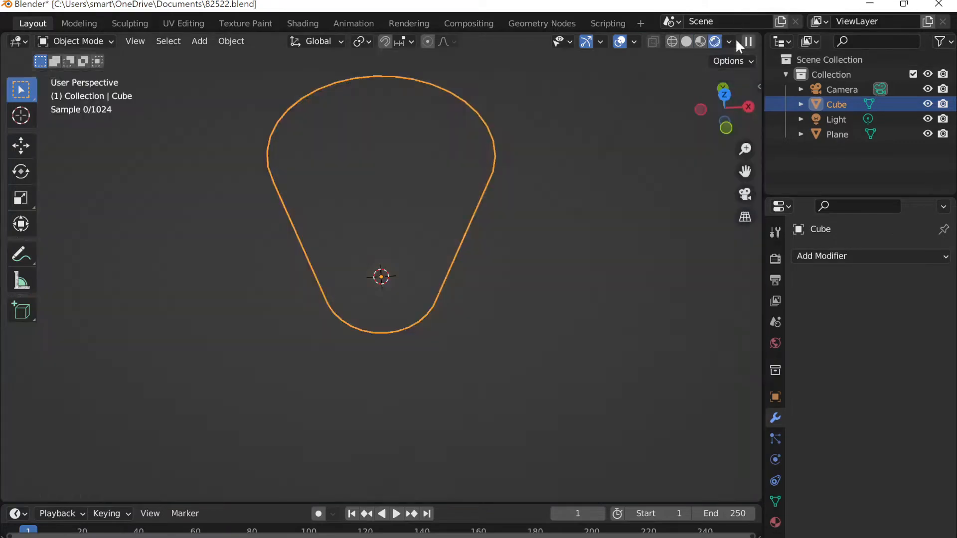
scroll(608, 107, "down", 1)
scroll(536, 153, "up", 4)
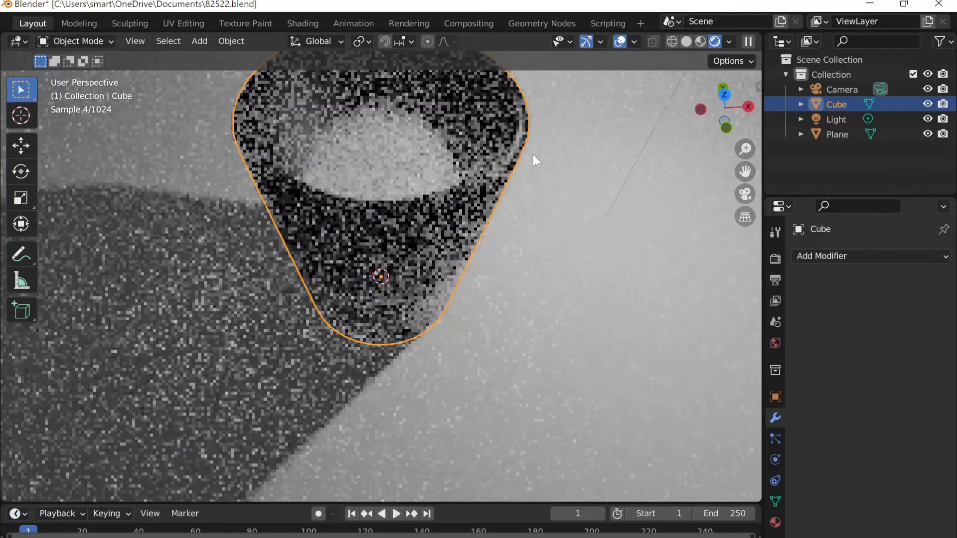
scroll(533, 154, "down", 1)
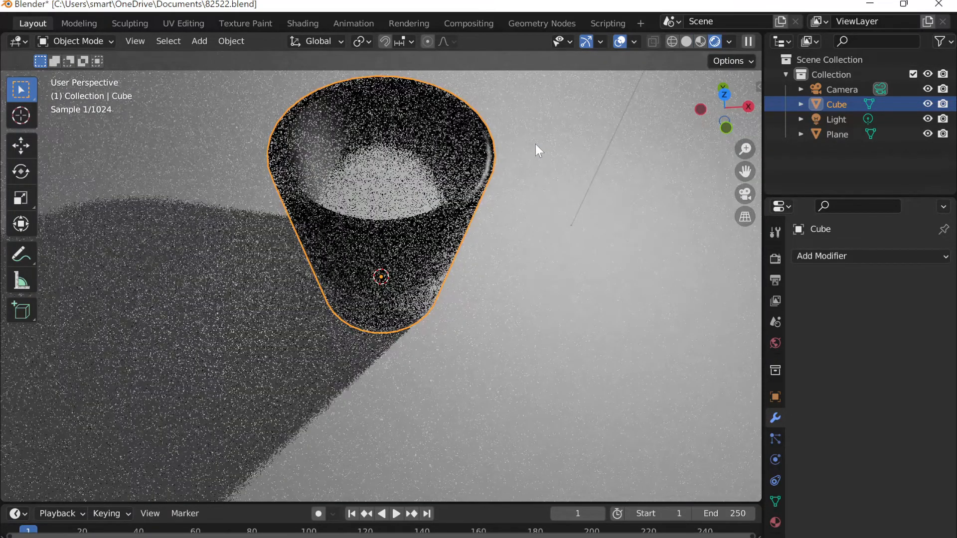
left_click(701, 41)
middle_click_drag(573, 152, 599, 107)
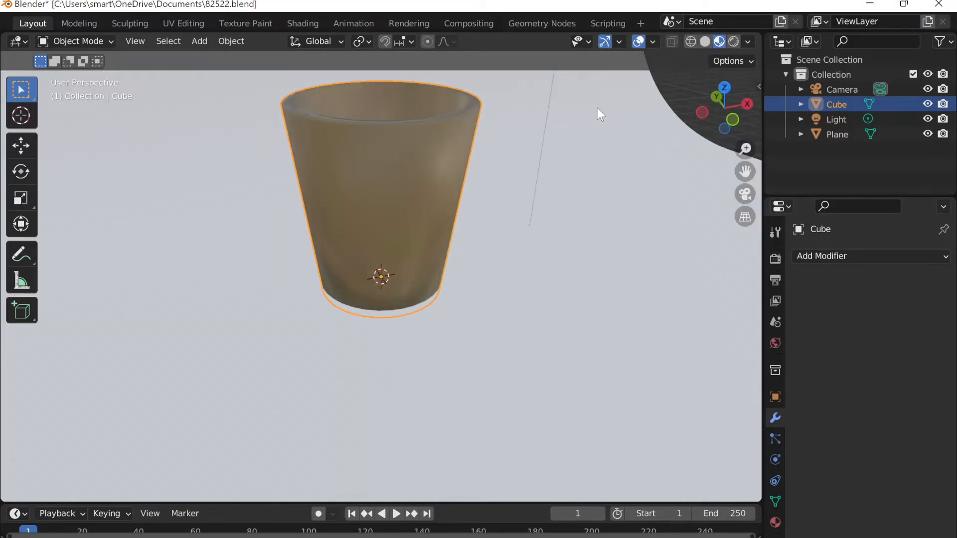
key("ctrl+z")
Step: Apply the cup's Solidify modifier with a thickness of 0.11 m and switch the viewport to Rendered shading
left_click_drag(892, 322, 851, 323)
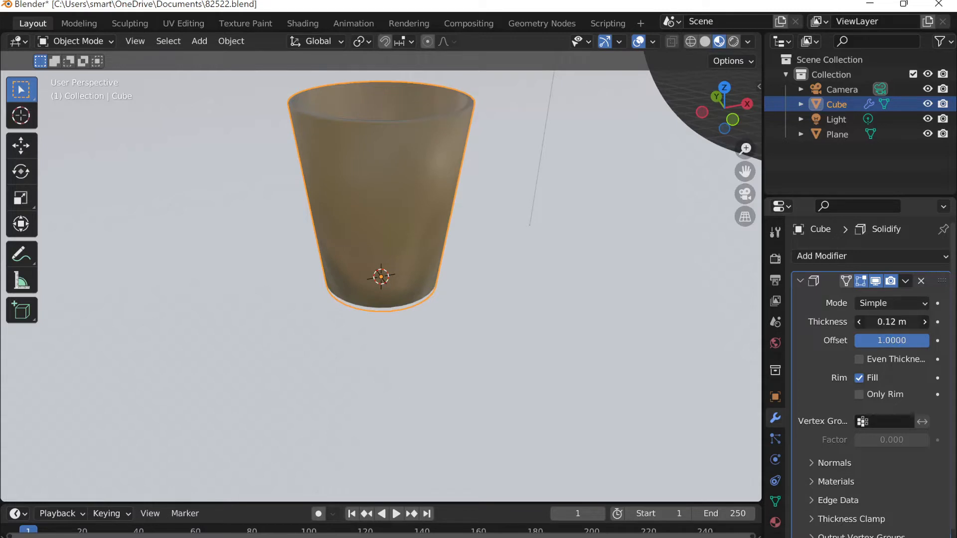
mouse_move(850, 322)
left_mouse_down()
mouse_move(833, 322)
mouse_move(871, 323)
mouse_move(848, 322)
left_mouse_up()
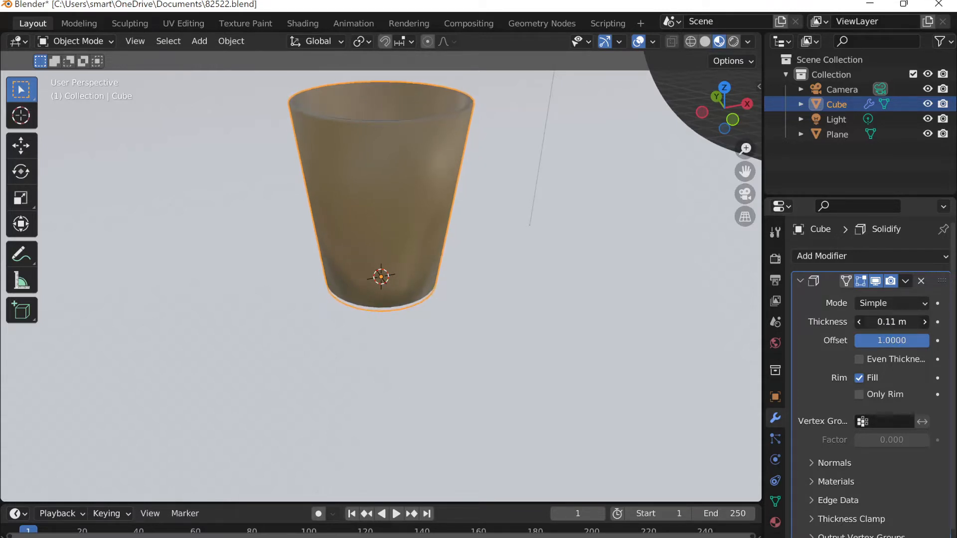
left_click(905, 281)
left_click(848, 298)
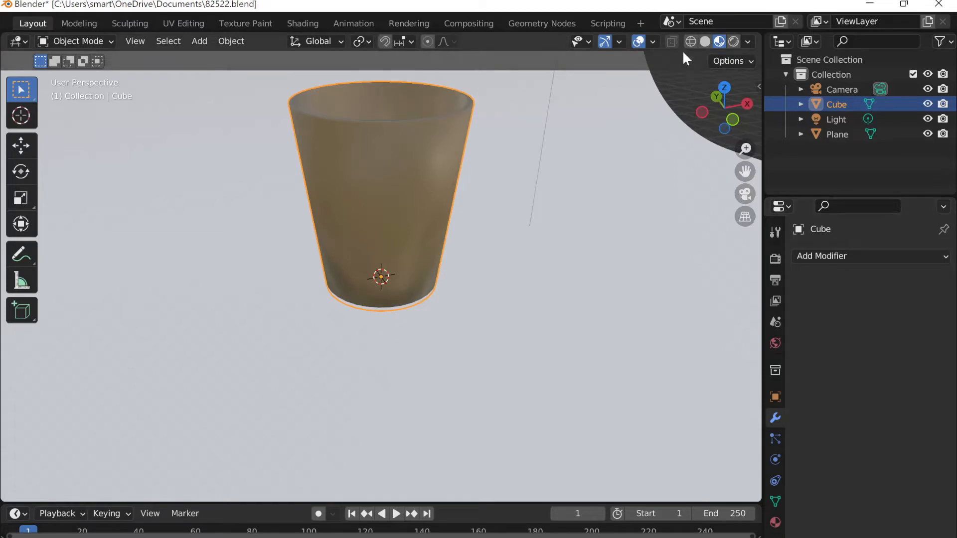
left_click(733, 41)
scroll(459, 165, "down", 6)
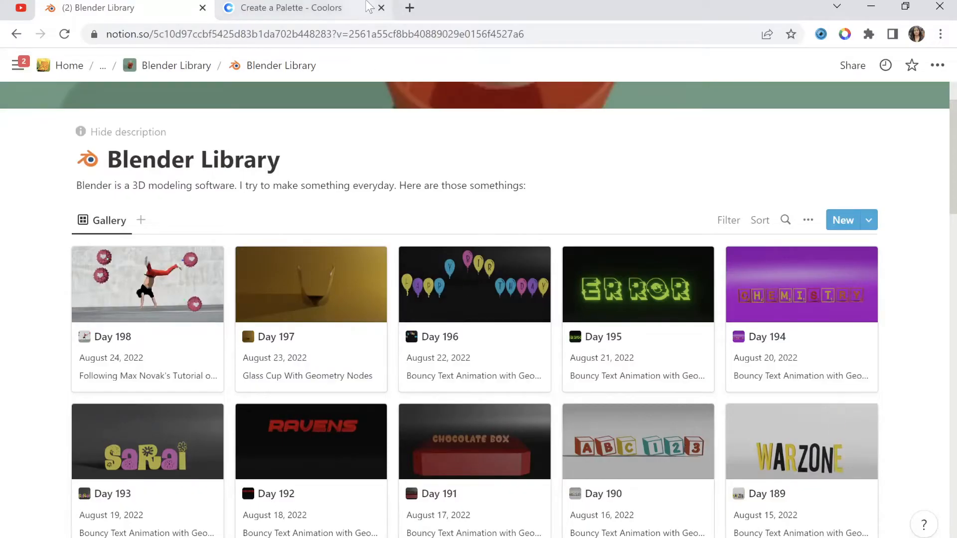
Step: Copy the Persian Green hex code 2A9D8F from the Coolors palette in the browser and return to Blender
left_click(365, 4)
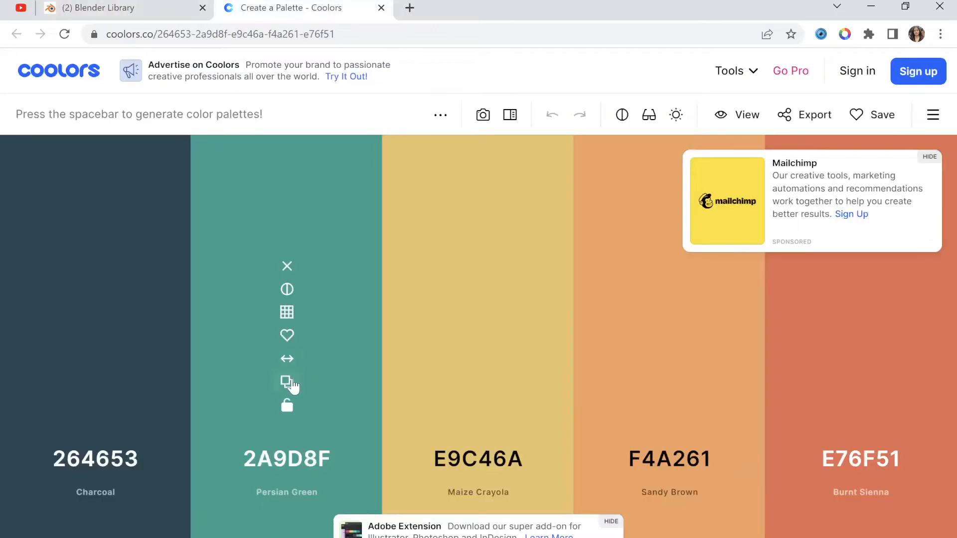
left_click(289, 383)
left_click(874, 5)
Step: Give the curved backdrop plane a new material with the base color hex 2A9D8F
left_click(449, 207)
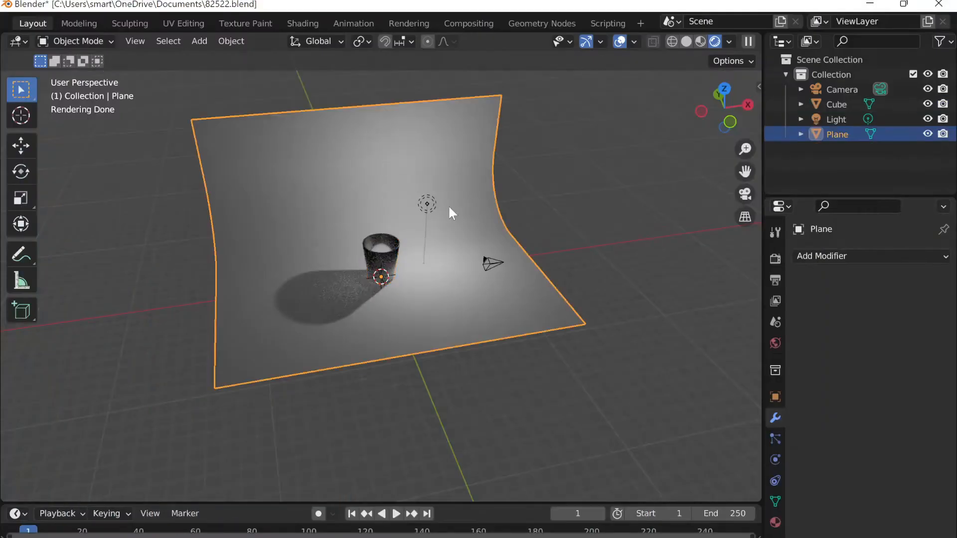
left_click(776, 521)
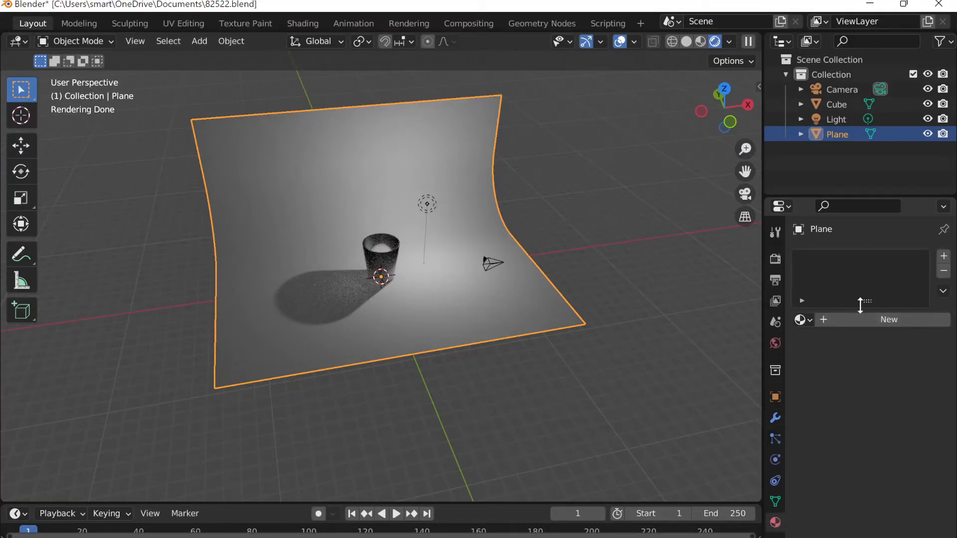
left_click(875, 317)
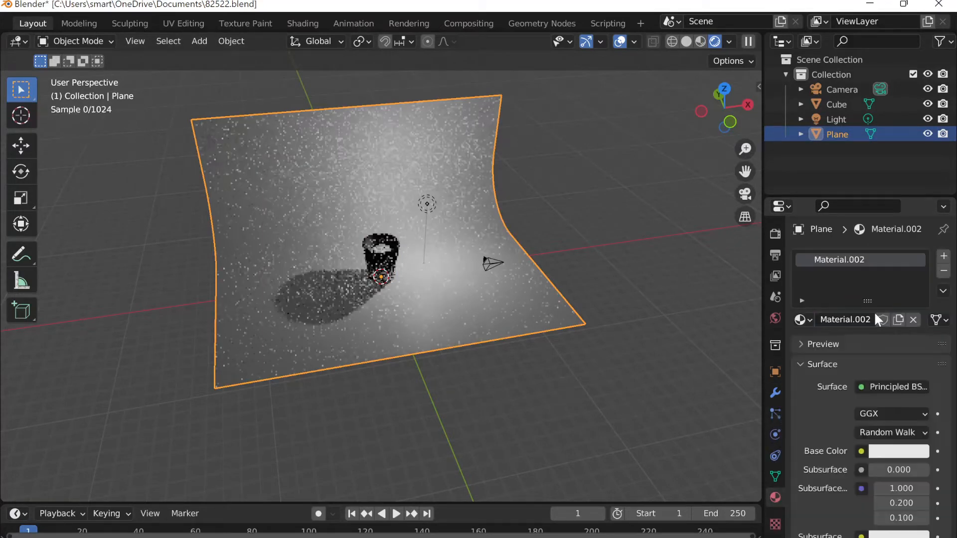
left_click(893, 452)
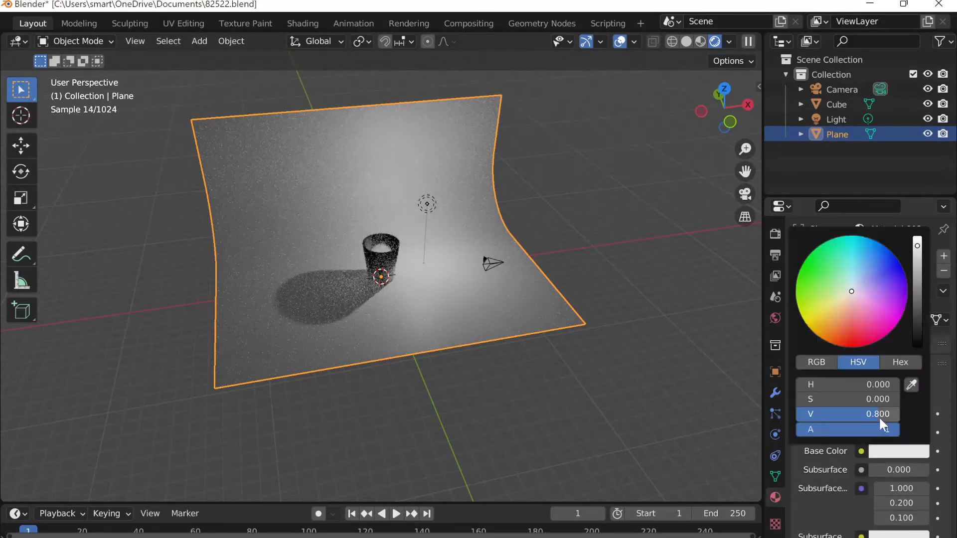
left_click(901, 362)
left_click(871, 385)
key("ctrl+v")
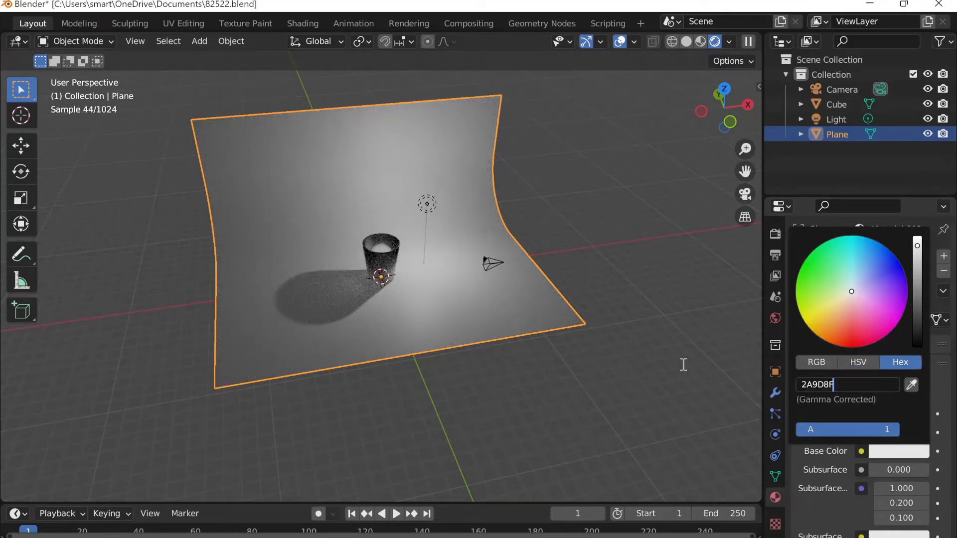
key("Return")
scroll(389, 202, "up", 8)
scroll(387, 202, "down", 2)
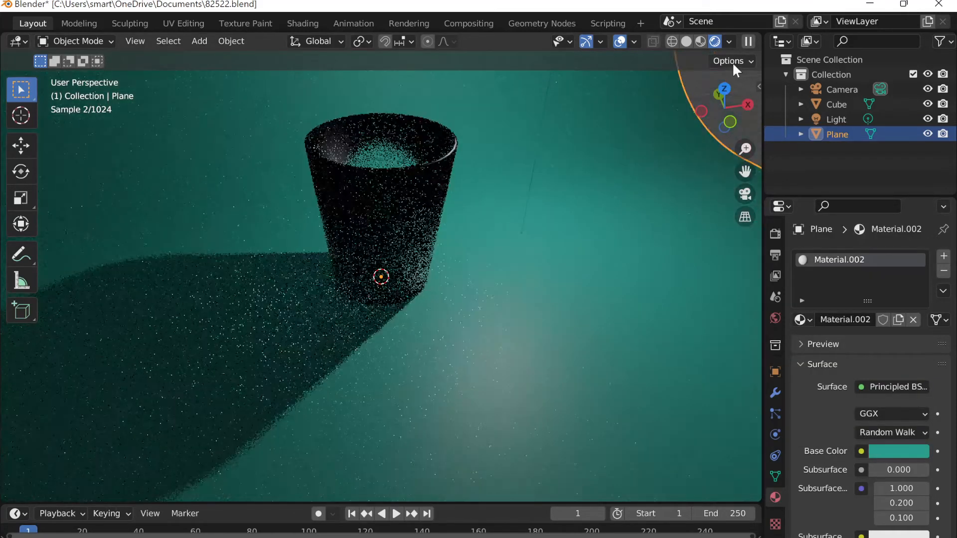
Step: Set the IOR of the cup's glass material to 0.980 after trying values from 0.650 to 1.950
left_click(455, 161)
scroll(453, 158, "down", 5)
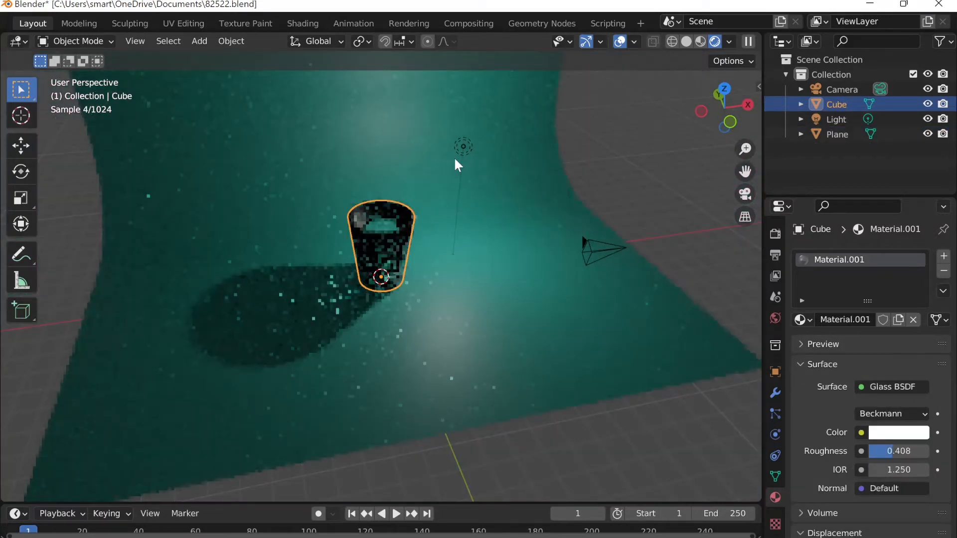
middle_click_drag(455, 165, 438, 213)
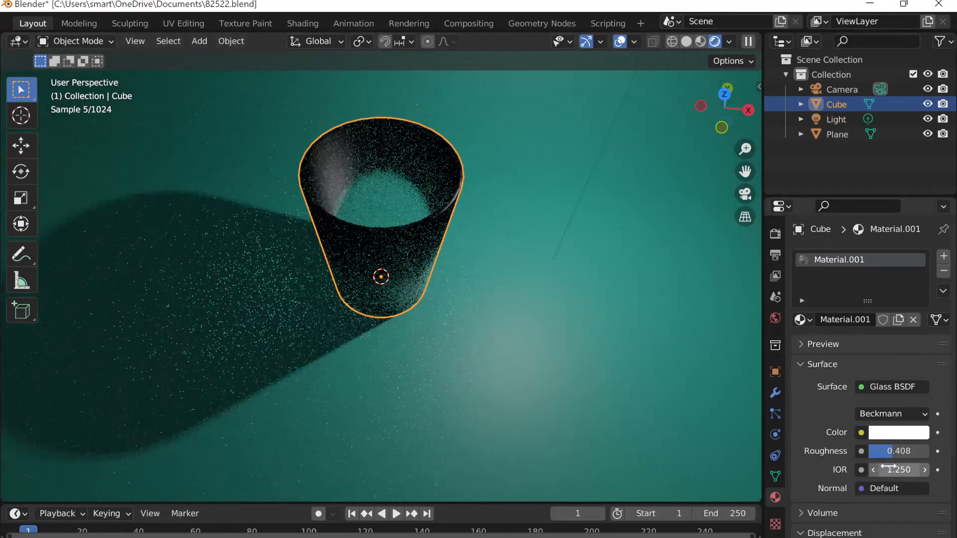
mouse_move(889, 470)
left_mouse_down()
mouse_move(848, 470)
mouse_move(877, 470)
left_mouse_up()
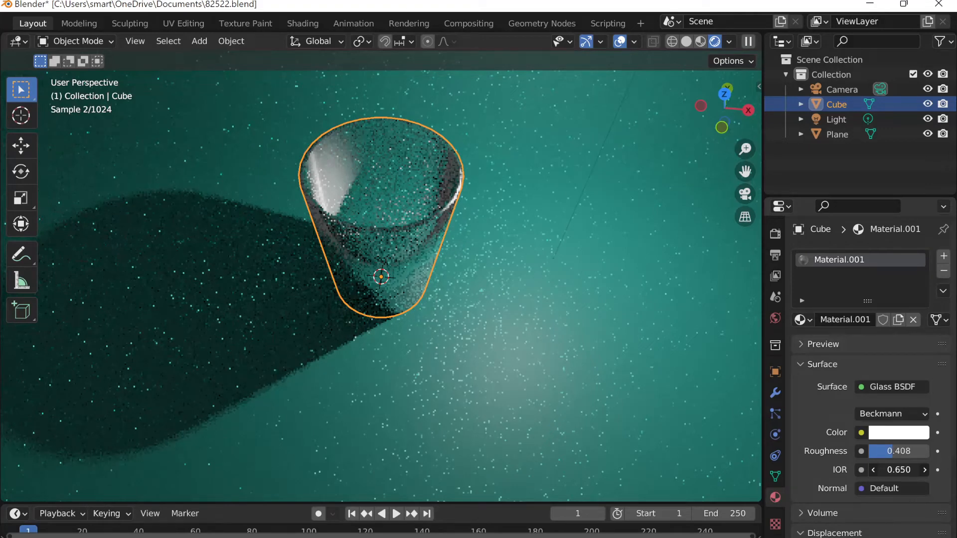
left_click_drag(878, 470, 893, 469)
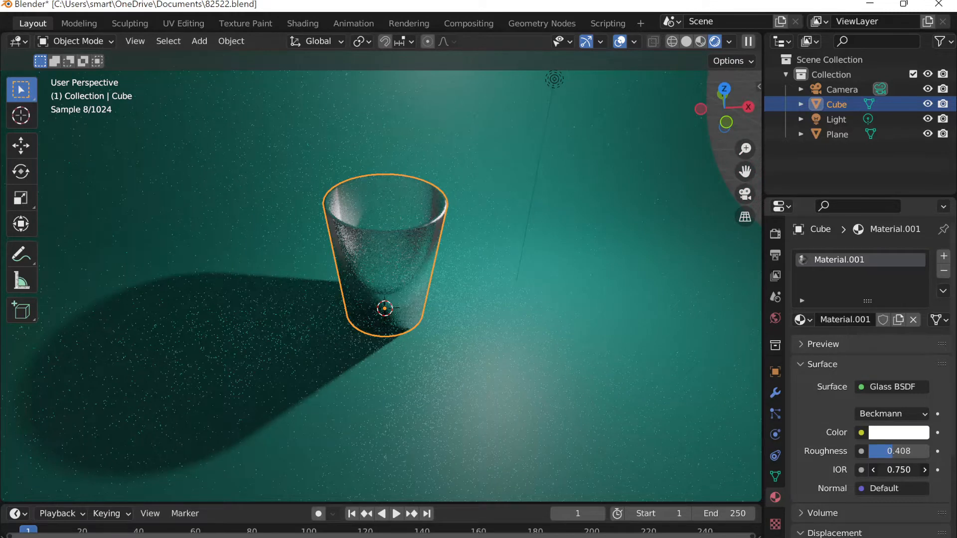
left_click_drag(897, 469, 942, 470)
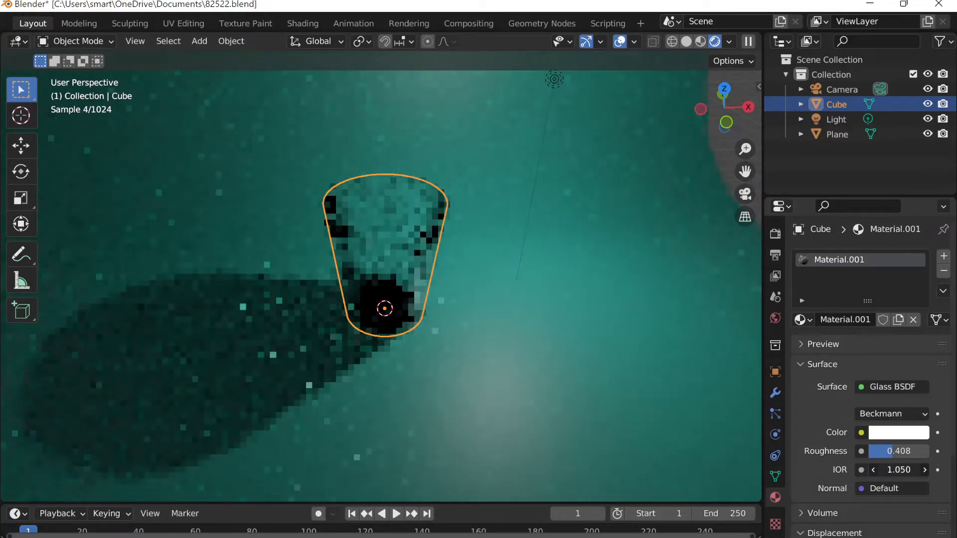
left_click_drag(899, 469, 942, 470)
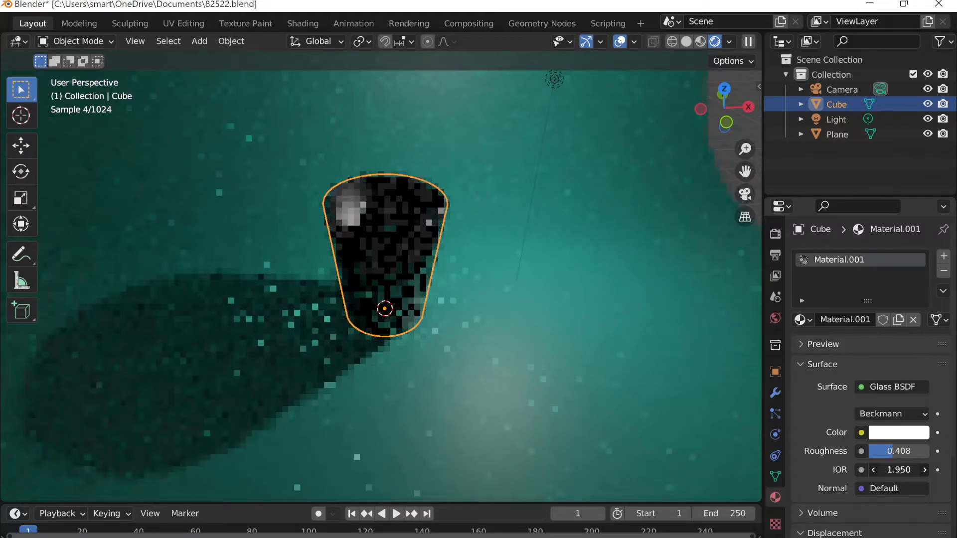
key("ctrl+z")
scroll(509, 259, "down", 1)
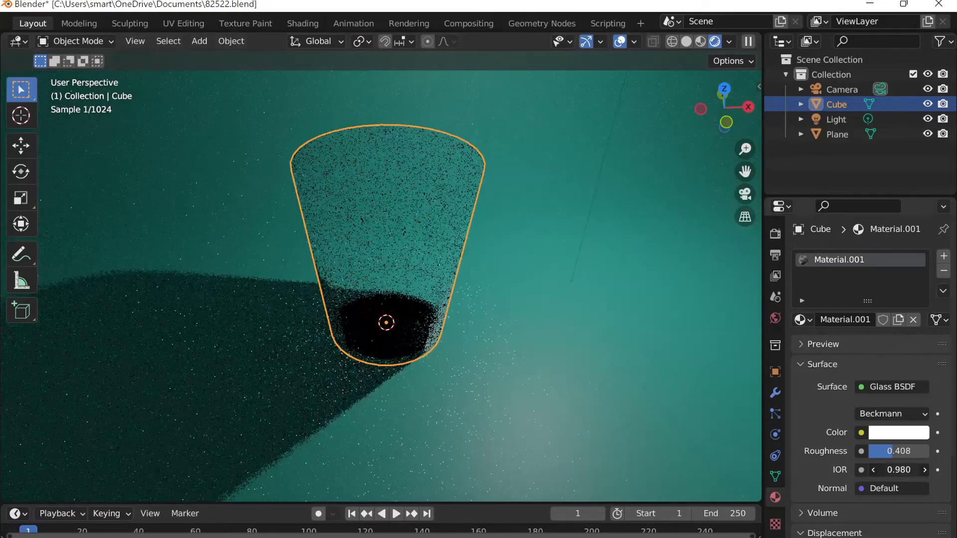
left_click_drag(899, 471, 900, 470)
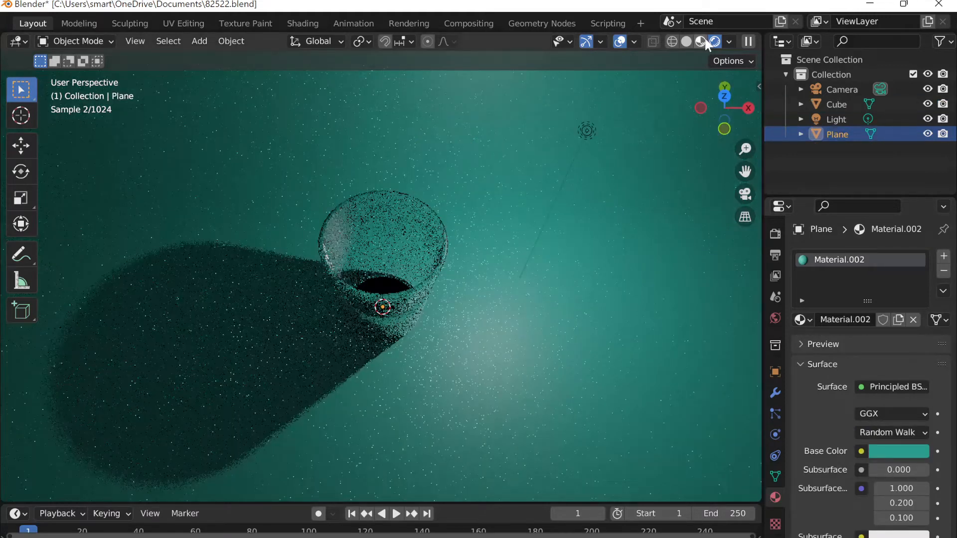
Step: Switch to Material Preview shading and move the backdrop plane down along the Z axis to the cup's base
left_click(703, 42)
middle_click_drag(448, 338, 497, 224)
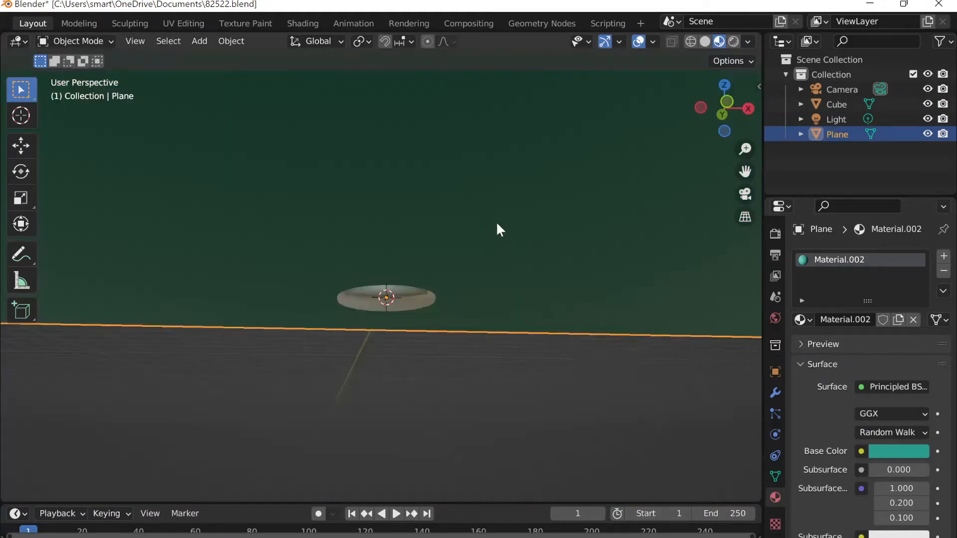
key("g")
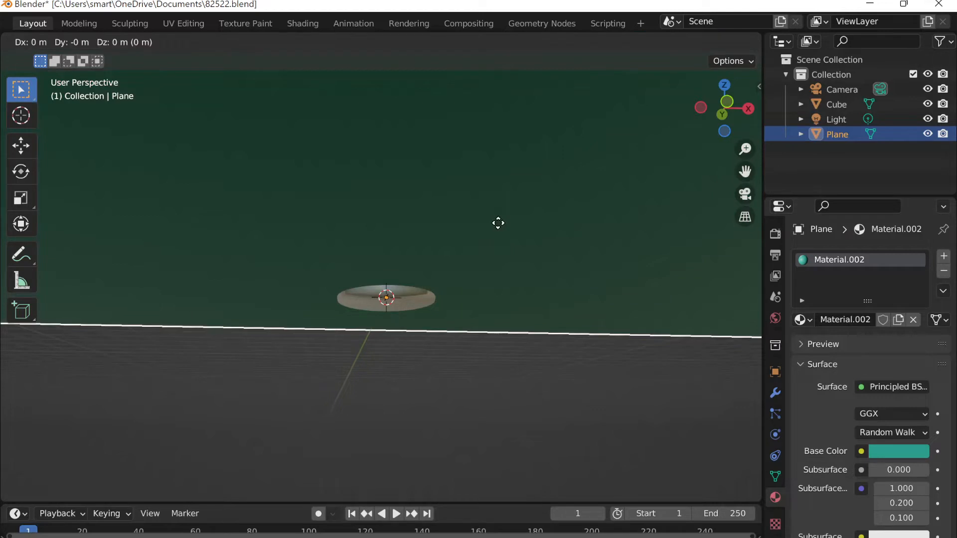
key("z")
left_click(452, 217)
middle_click_drag(452, 217, 562, 319)
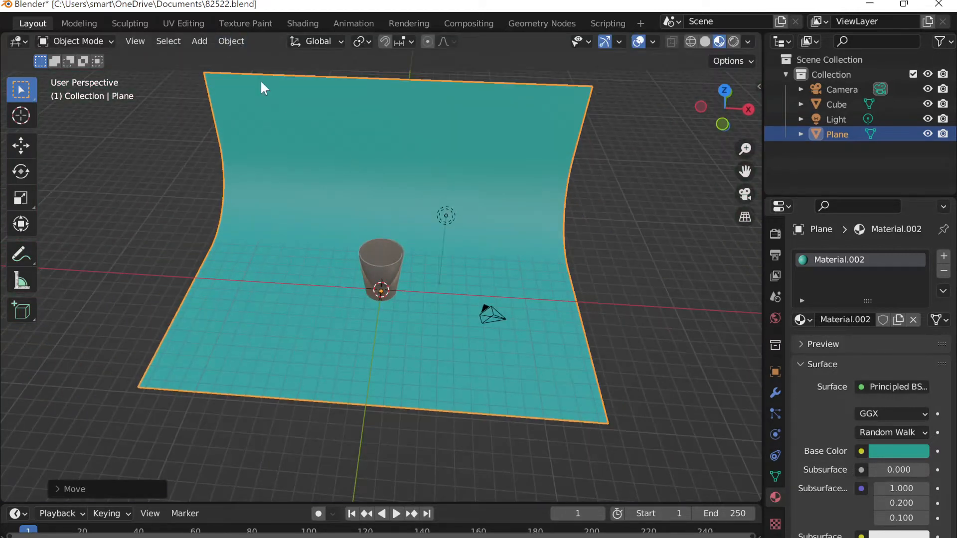
Step: Apply the Quick Liquid effect to the cup
left_click(369, 254)
scroll(343, 174, "up", 2)
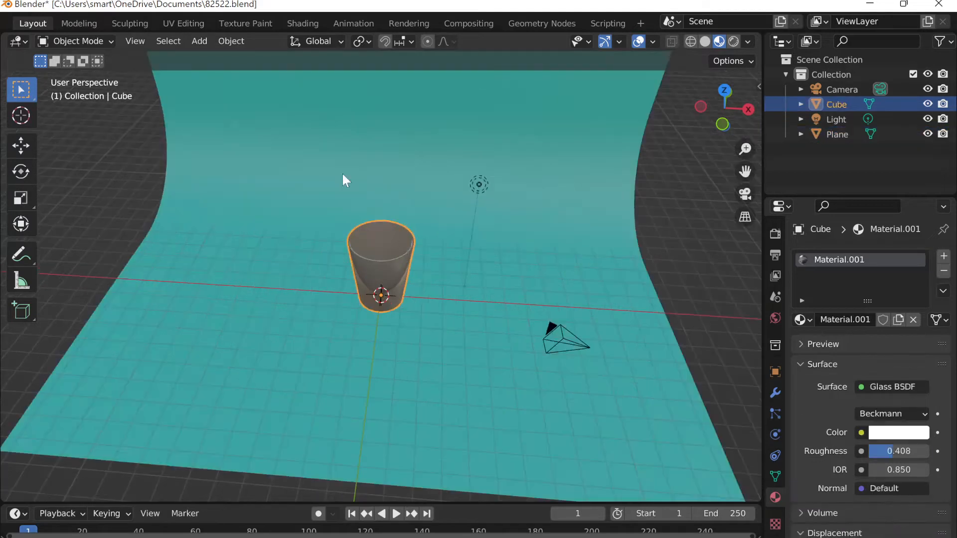
left_click(238, 41)
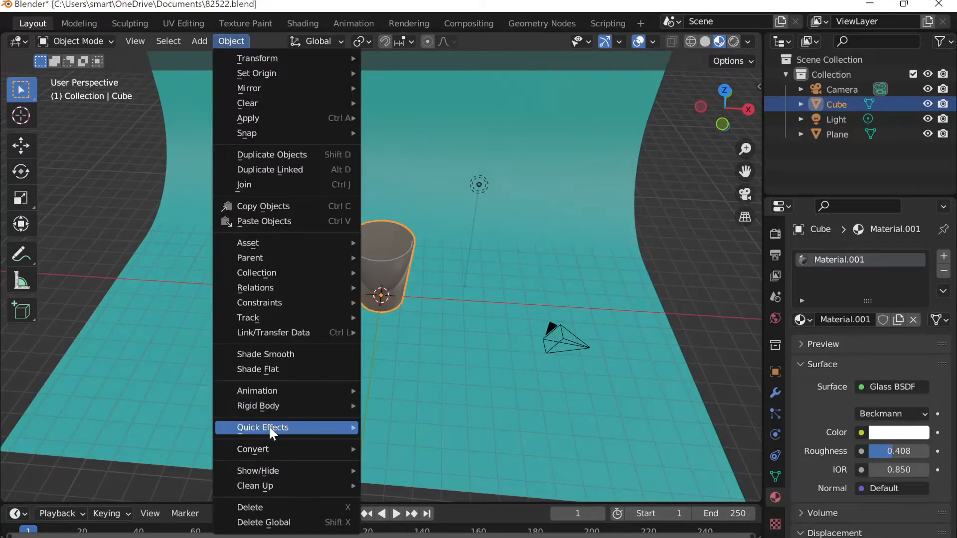
mouse_move(268, 426)
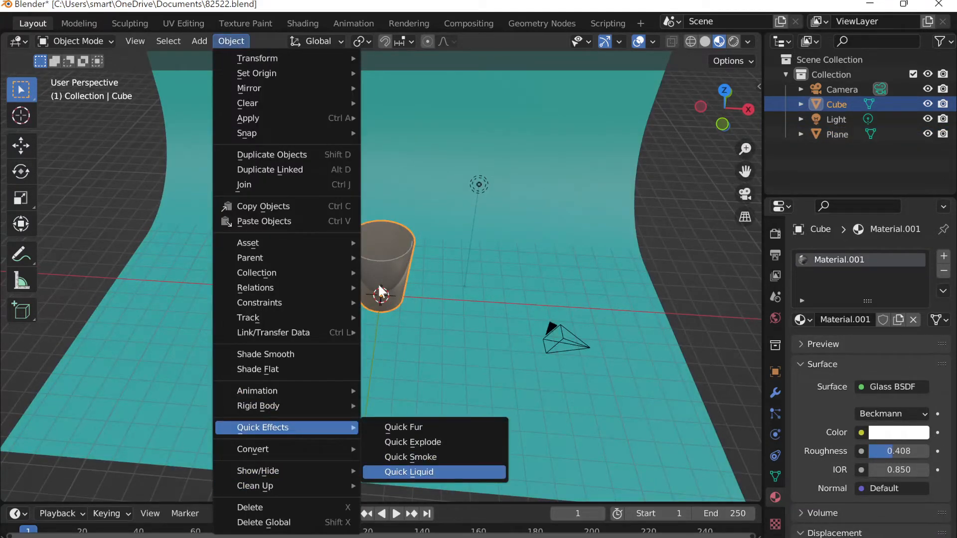
scroll(425, 258, "up", 5)
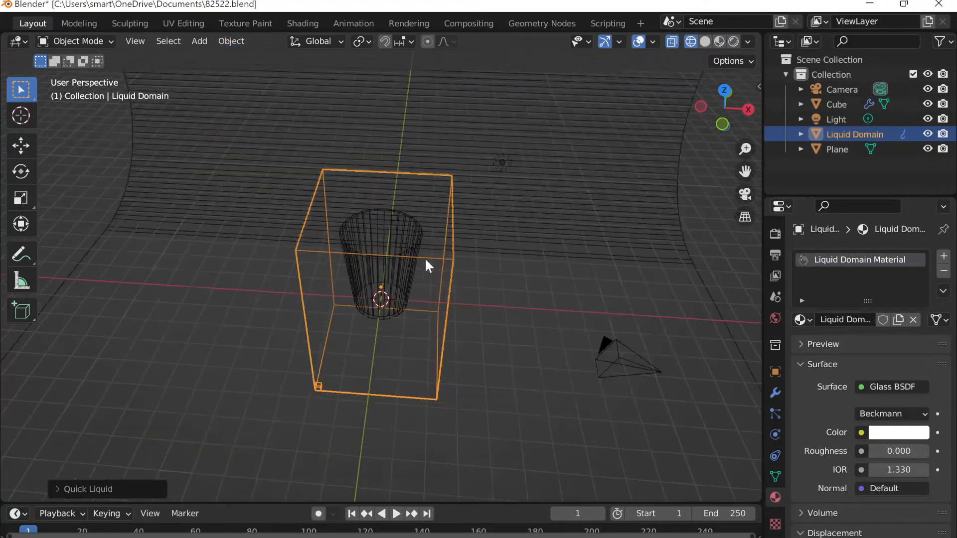
Step: Move the liquid domain up about 3.04 m along the Z axis so its floor sits just below the cup's base
scroll(398, 275, "down", 5)
middle_click_drag(400, 278, 411, 244)
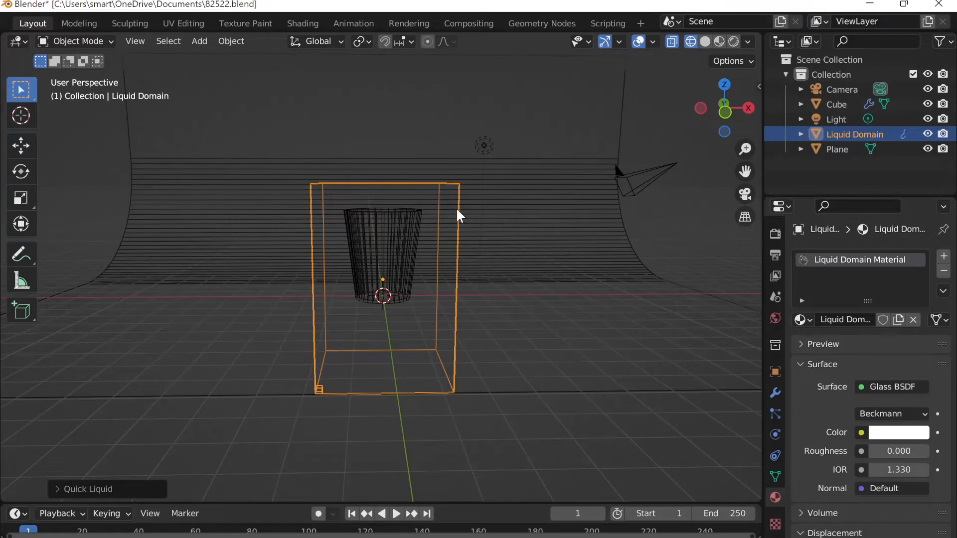
key("g")
key("z")
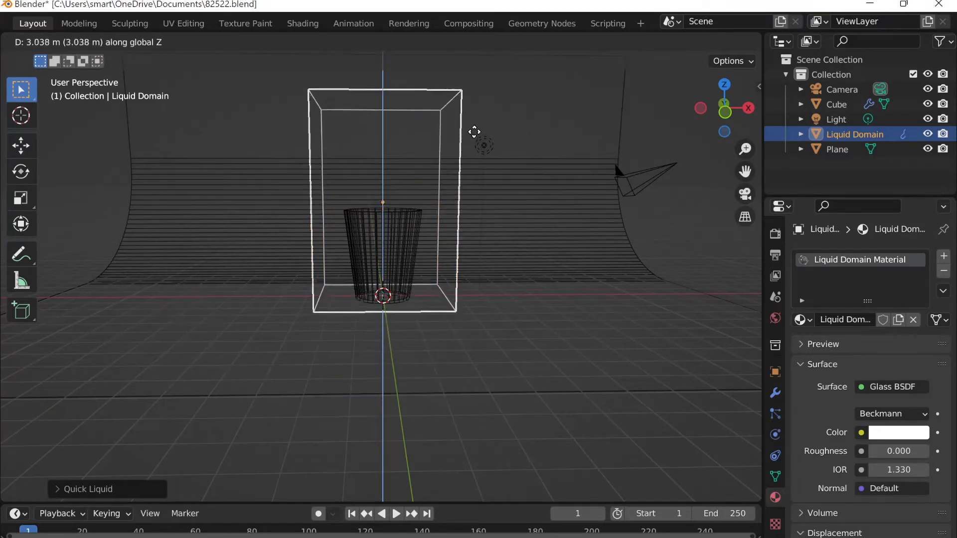
left_click(474, 133)
Step: Add a UV sphere and move it up along the Z axis to sit above the cup, inside the liquid domain
key("shift+a")
mouse_move(433, 145)
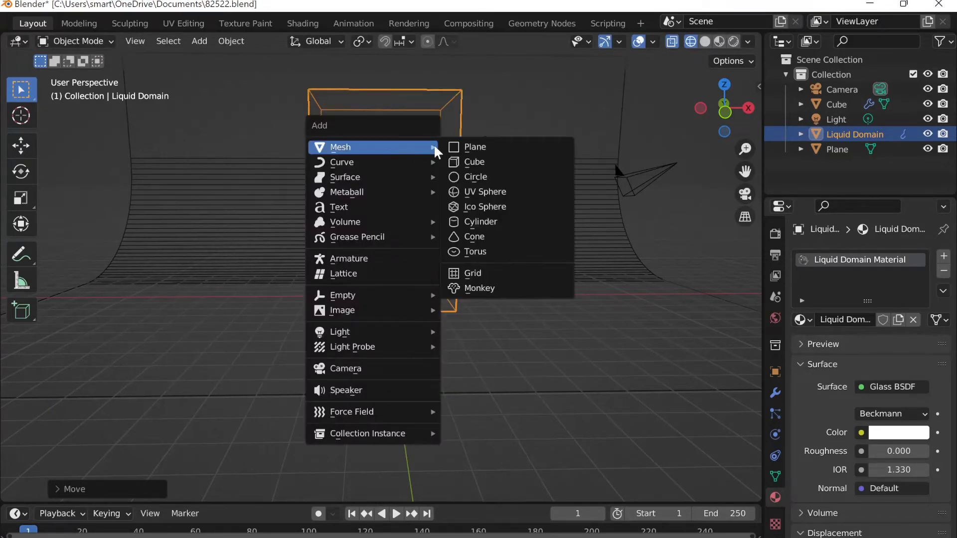
left_click(491, 192)
key("g")
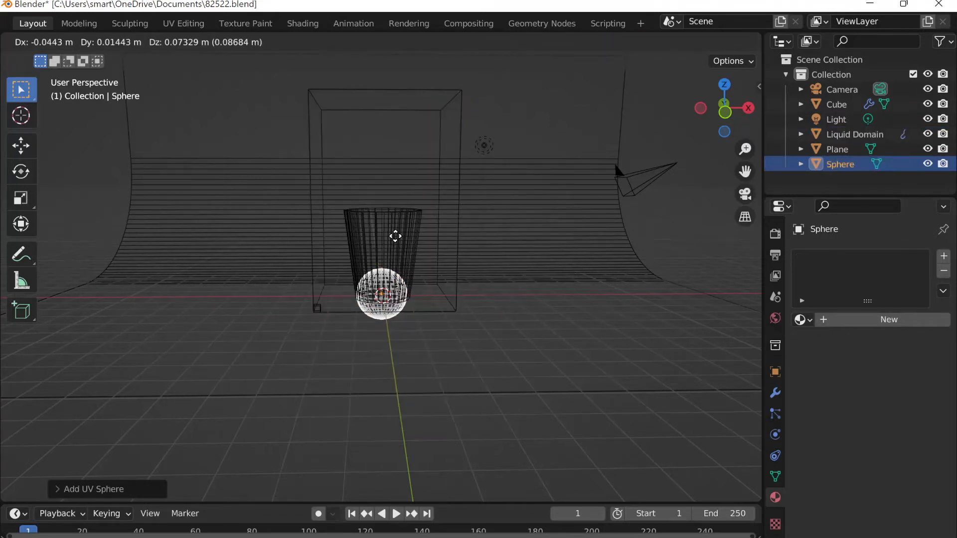
key("z")
left_click(408, 104)
middle_click_drag(429, 165, 469, 194)
scroll(431, 186, "up", 1)
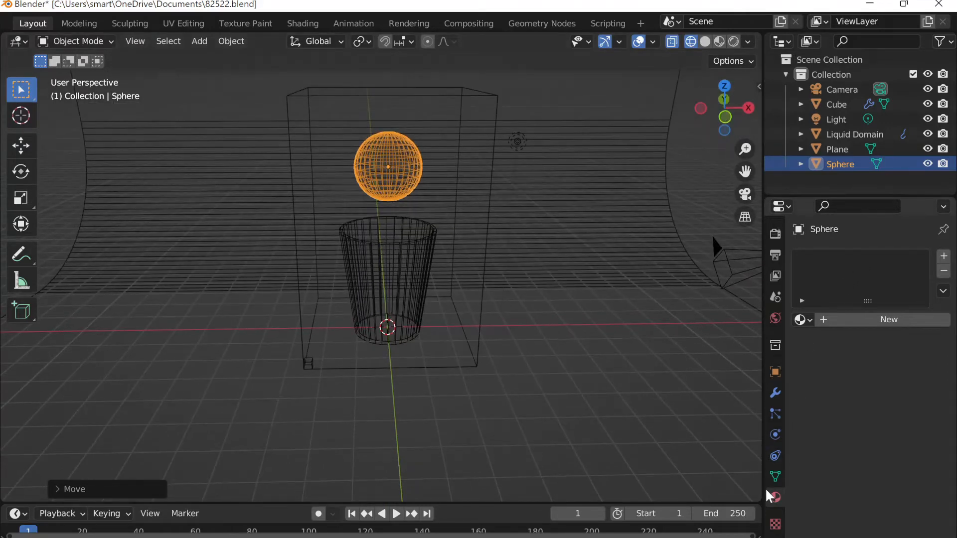
Step: Give the sphere fluid physics of type Flow, with flow type Liquid and flow behavior Geometry
left_click(777, 437)
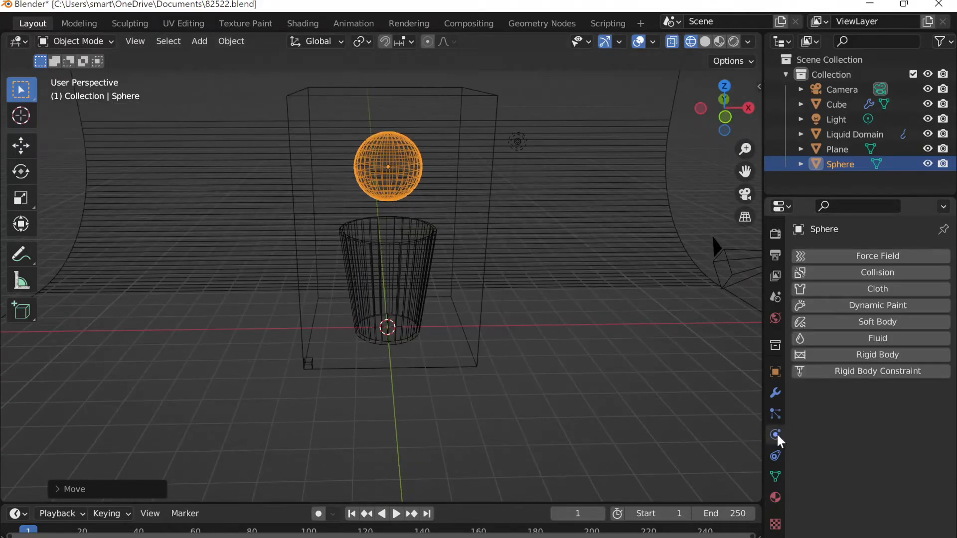
left_click(874, 340)
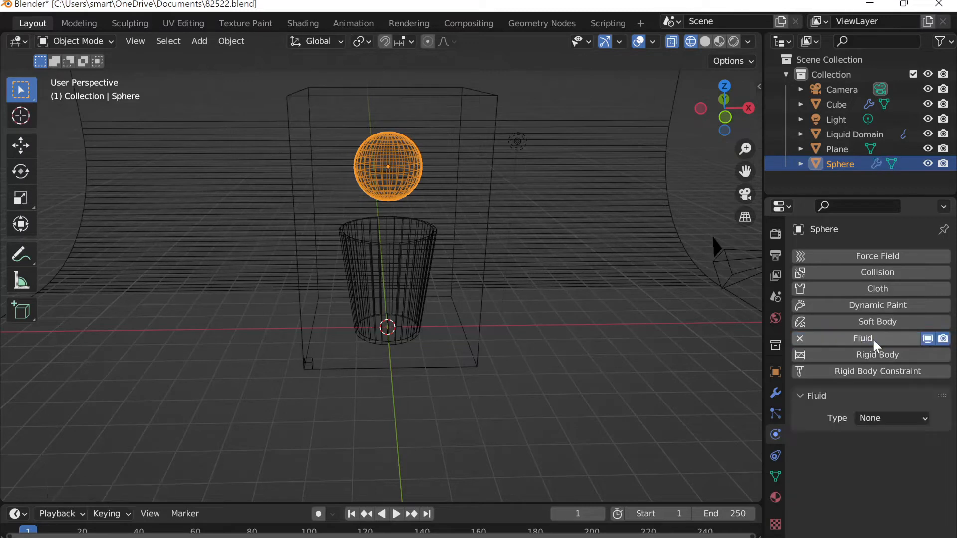
left_click(889, 420)
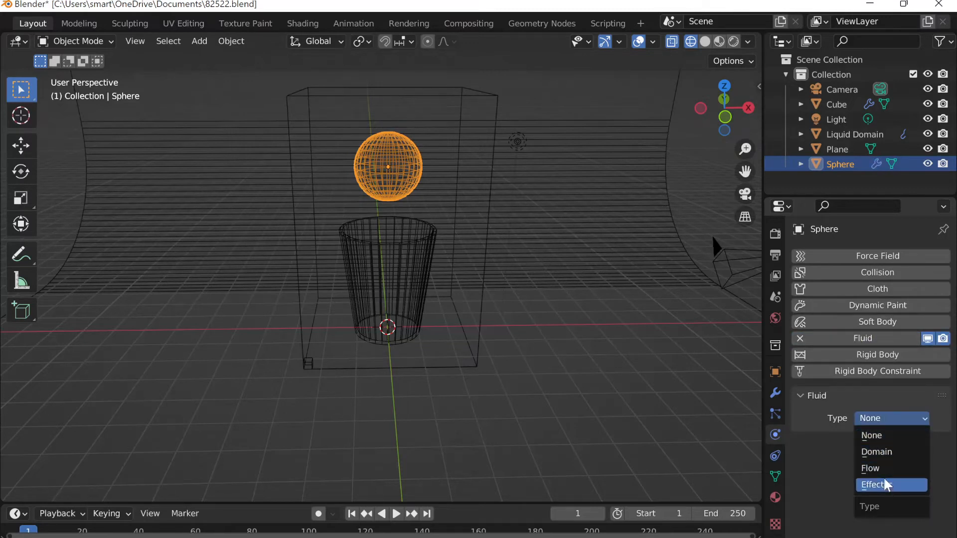
left_click(876, 469)
scroll(850, 270, "down", 5)
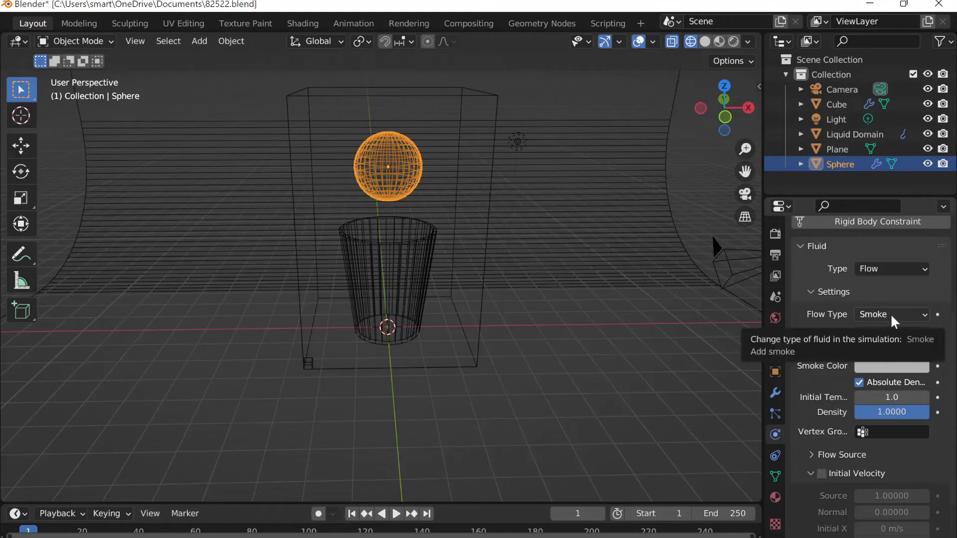
left_click(892, 316)
left_click(880, 381)
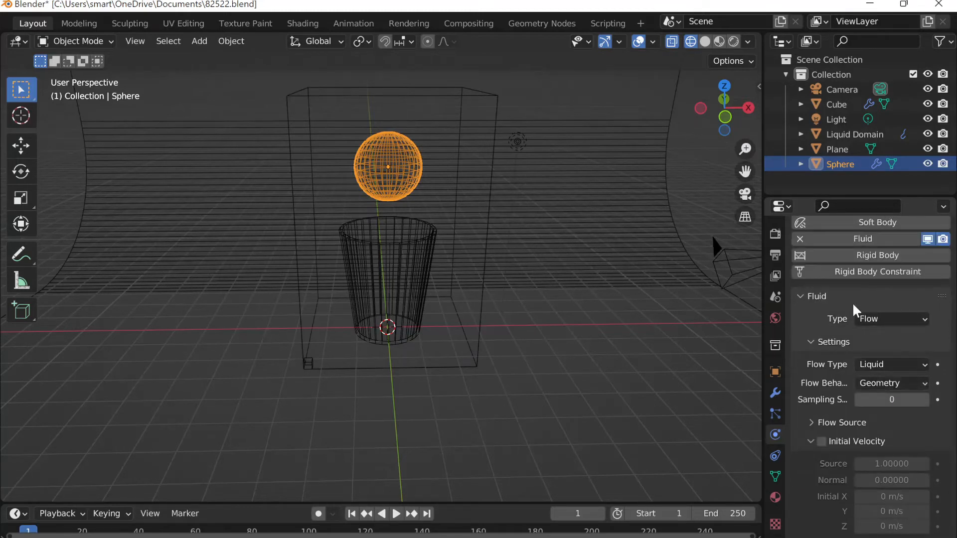
left_click(879, 388)
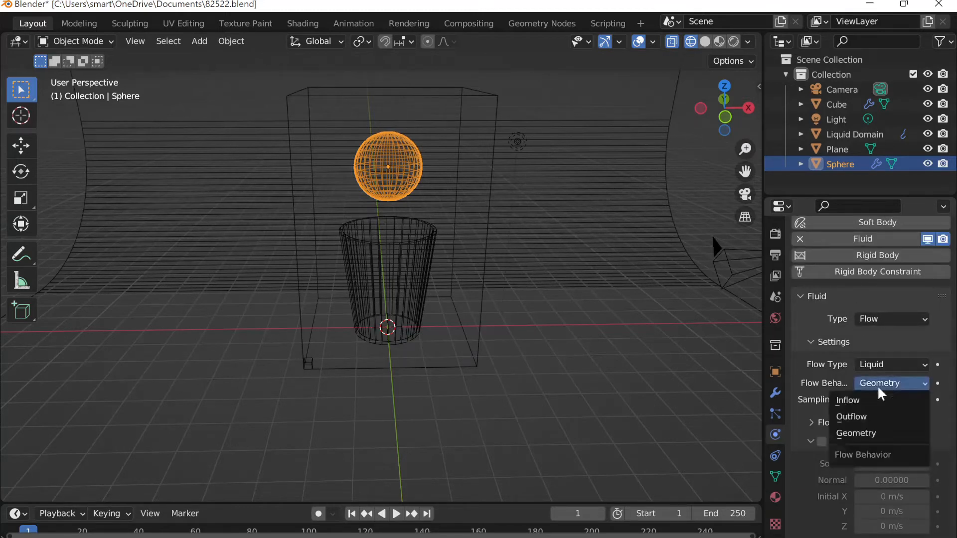
left_click(881, 388)
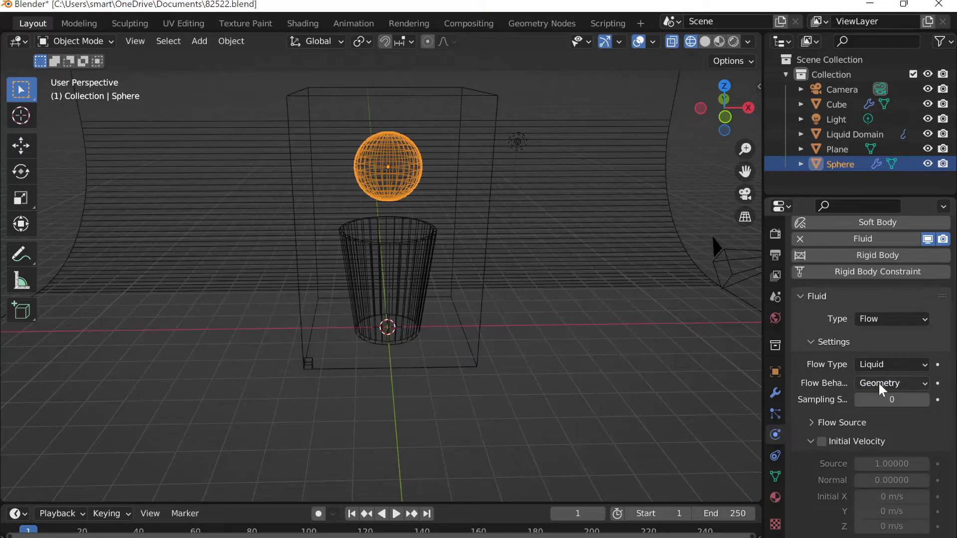
Step: Set the cup's fluid type to Effector with the Collision effector type and enable Is Planar
left_click(378, 254)
left_click(877, 320)
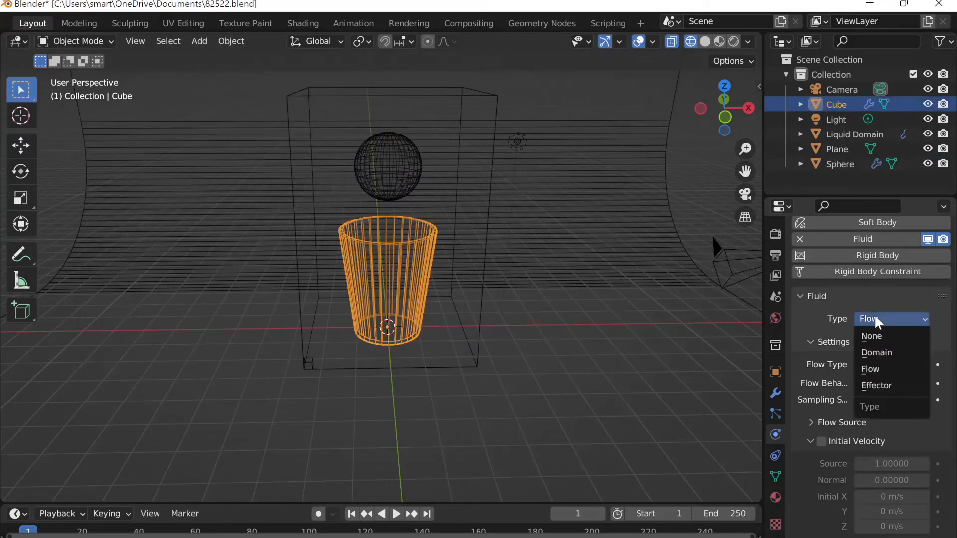
left_click(877, 385)
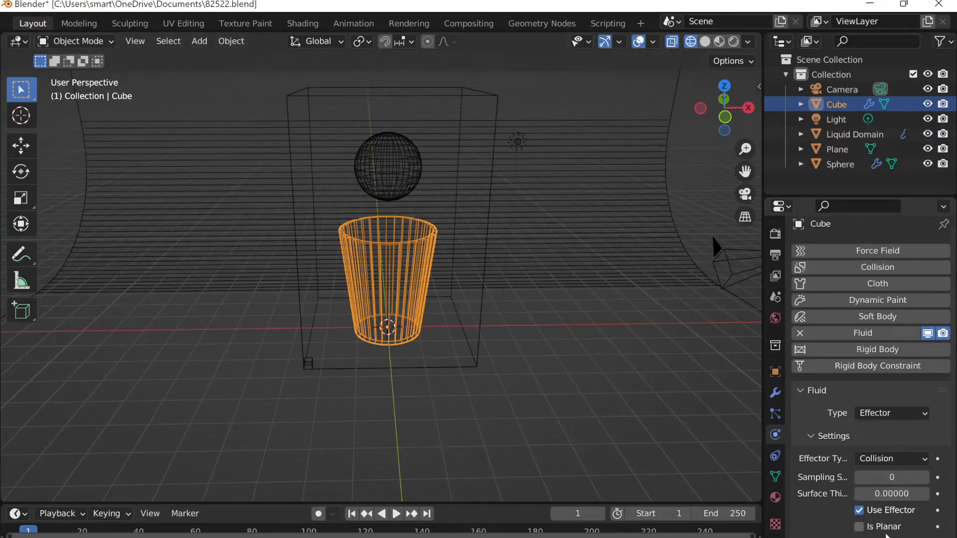
Step: Enable Mesh in the liquid domain's fluid settings
left_click(318, 156)
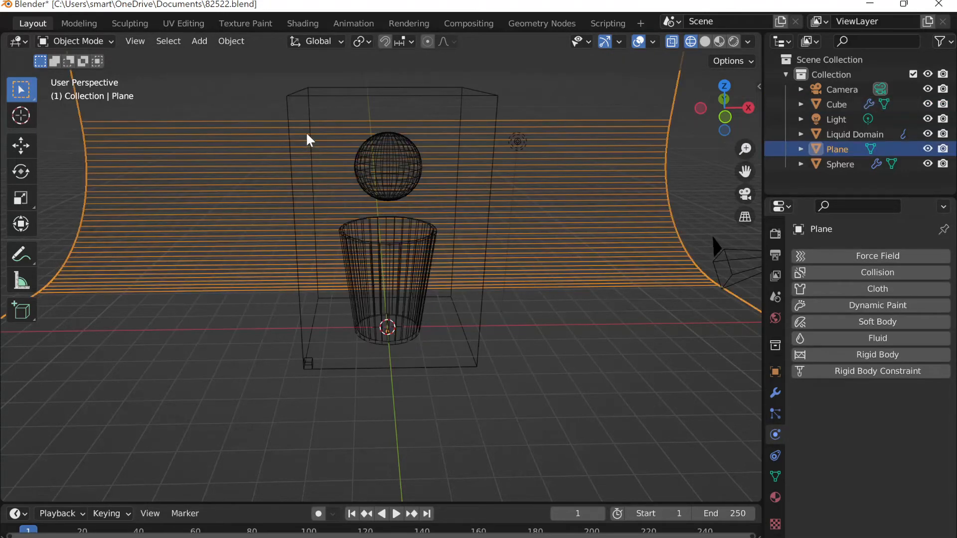
left_click(315, 95)
scroll(584, 269, "down", 1)
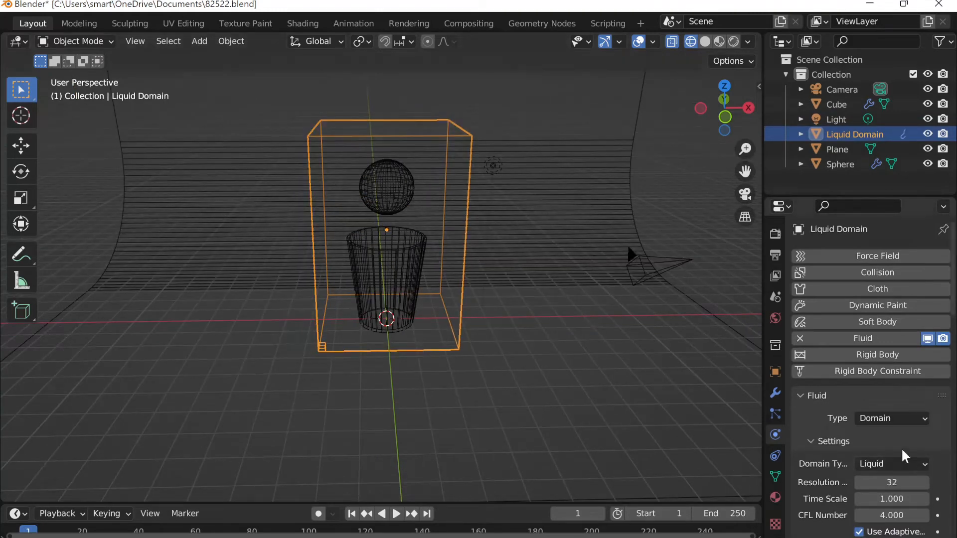
scroll(905, 449, "down", 3)
scroll(920, 399, "down", 9)
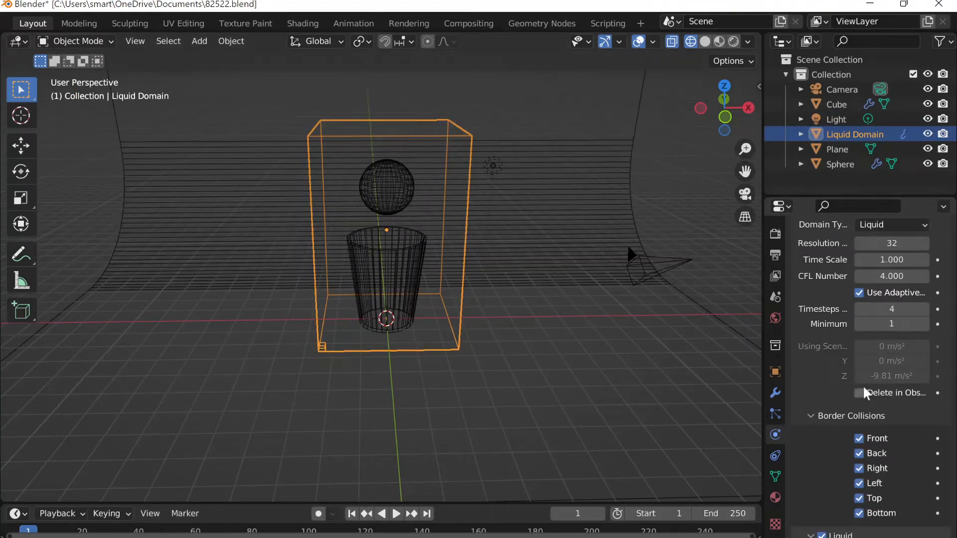
scroll(865, 394, "down", 15)
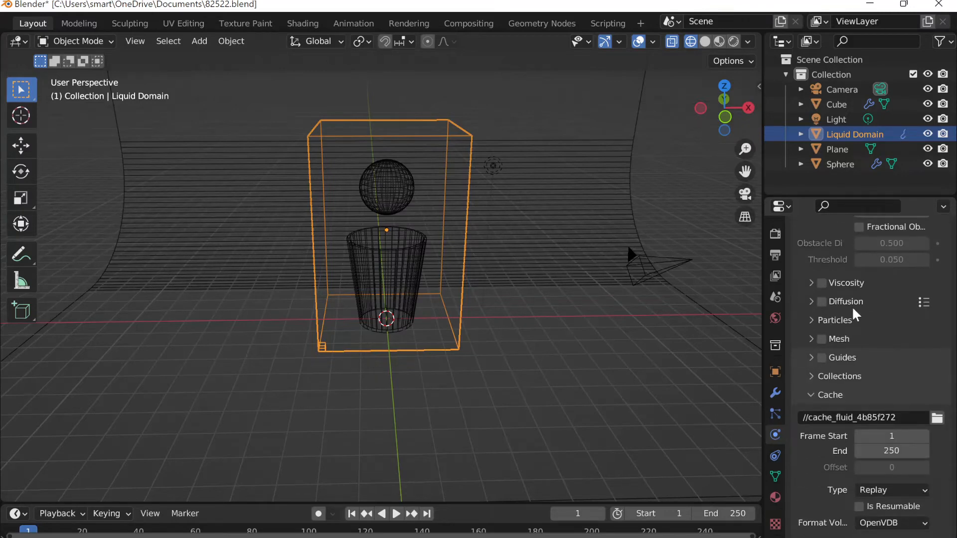
left_click(822, 340)
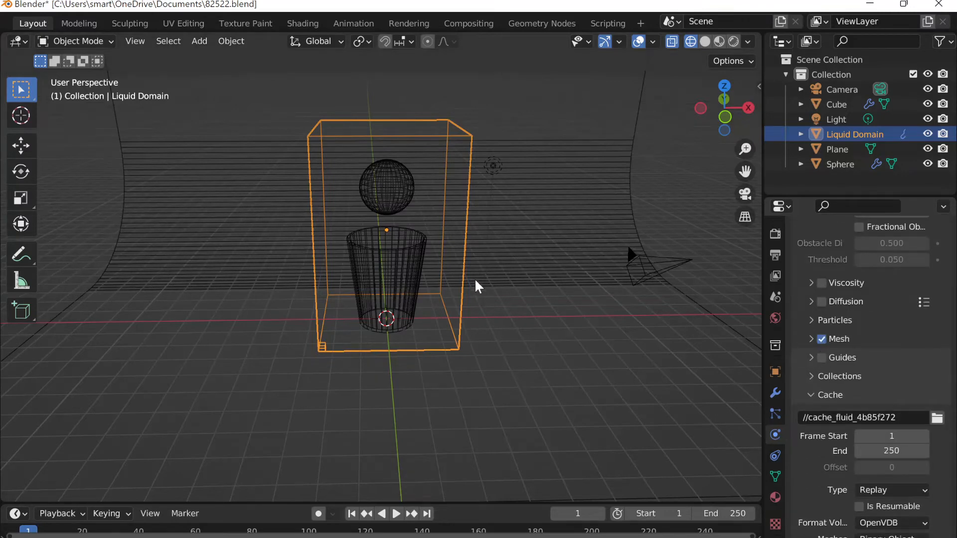
Step: Set the surface thickness of the cup's fluid effector to 0.5
left_click(380, 187)
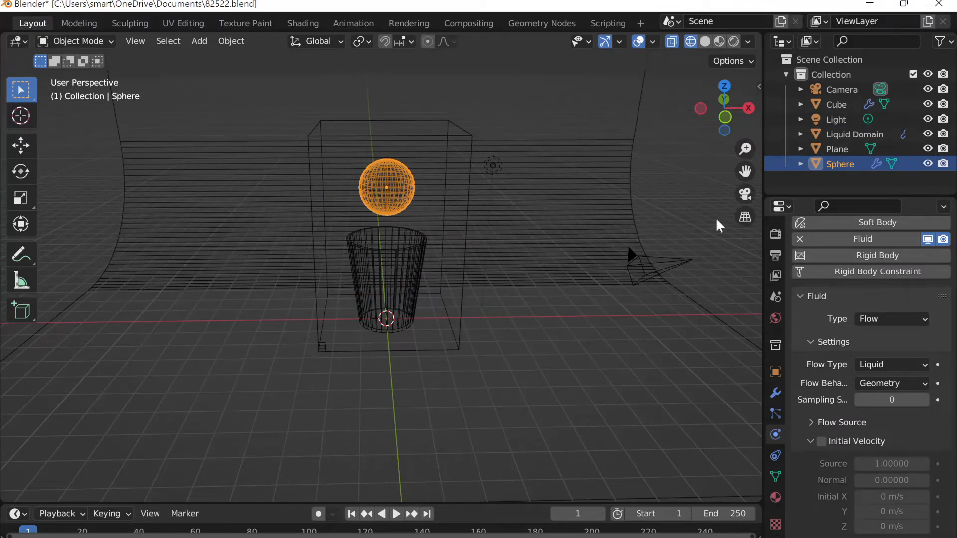
left_click(412, 249)
scroll(411, 247, "up", 6)
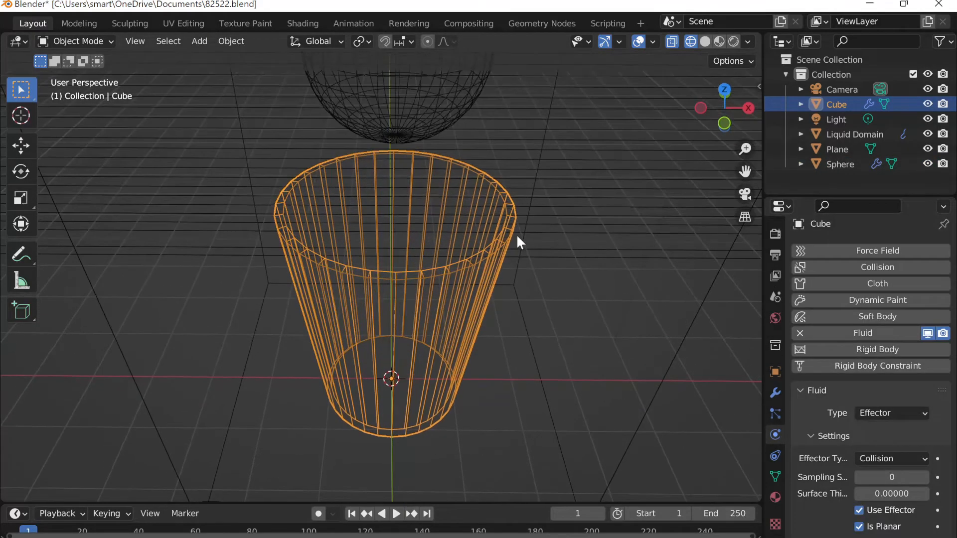
scroll(515, 205, "down", 7)
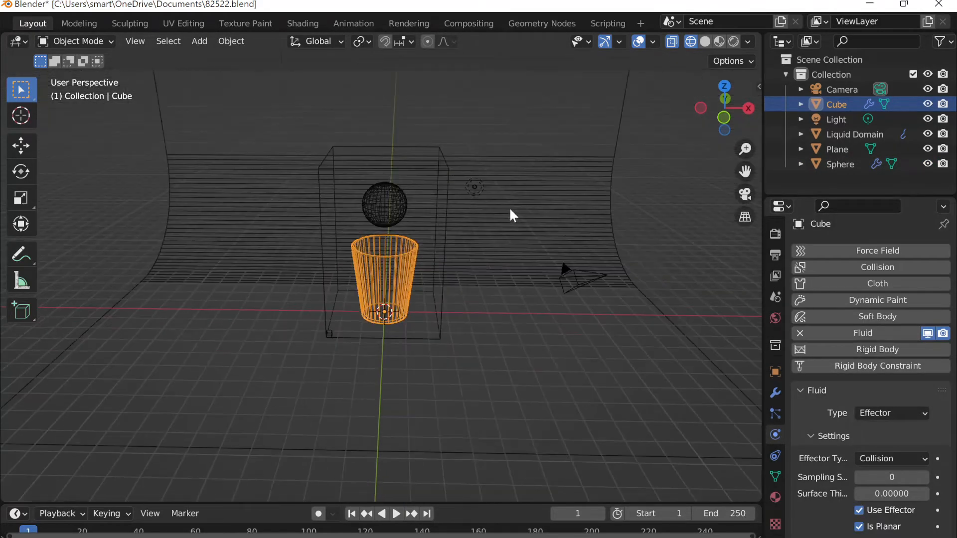
scroll(413, 238, "up", 4)
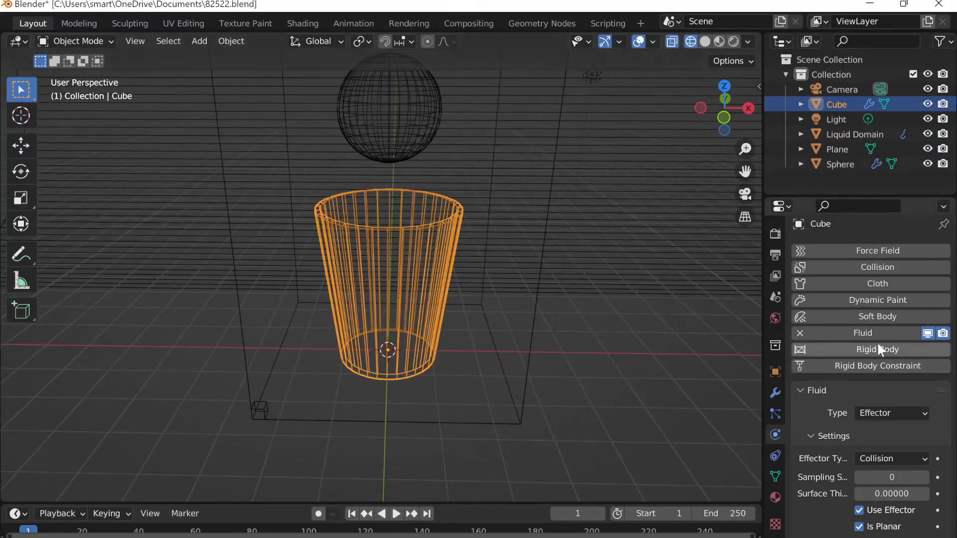
scroll(850, 349, "up", 1)
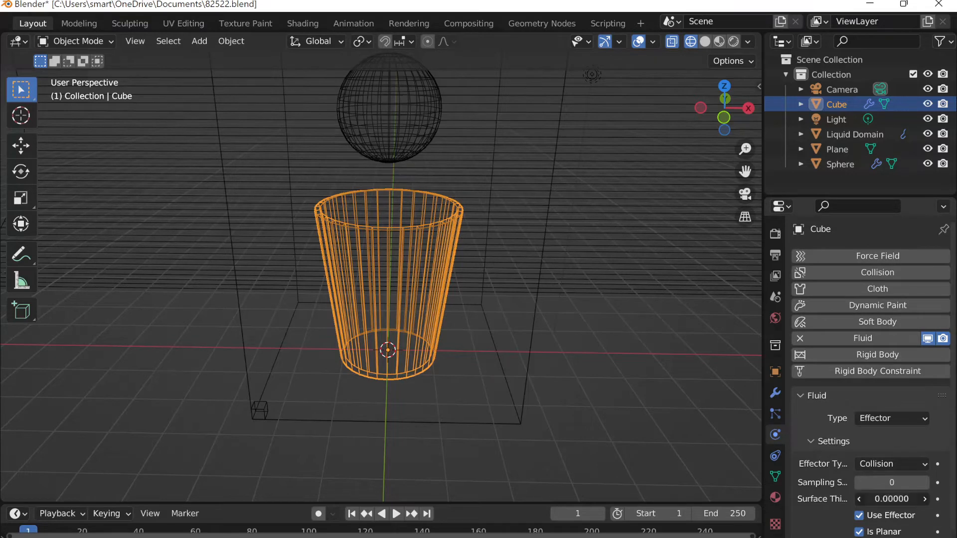
left_click(908, 498)
type("0.5")
key("Return")
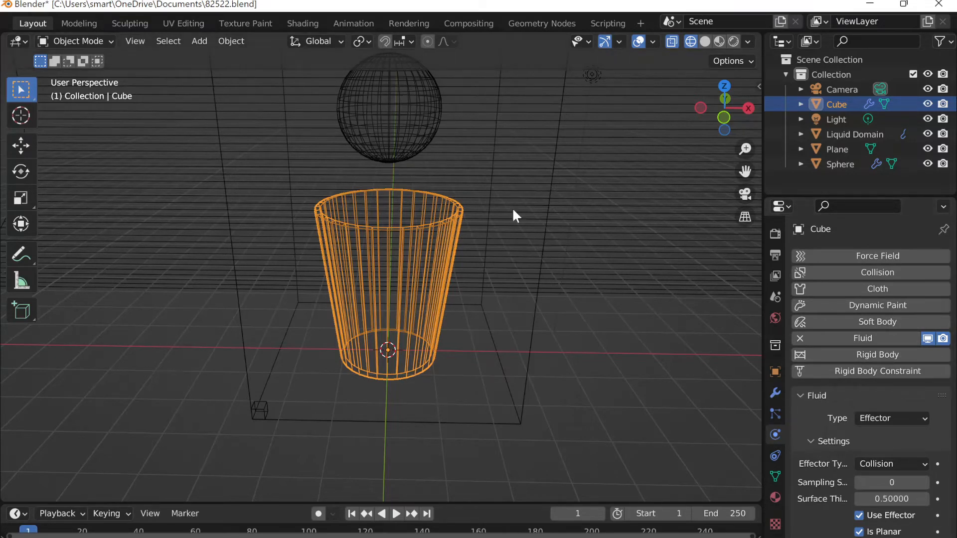
Step: Set the liquid domain's cache type to Replay with Is Resumable enabled, and save the file
left_click(558, 137)
scroll(858, 323, "down", 12)
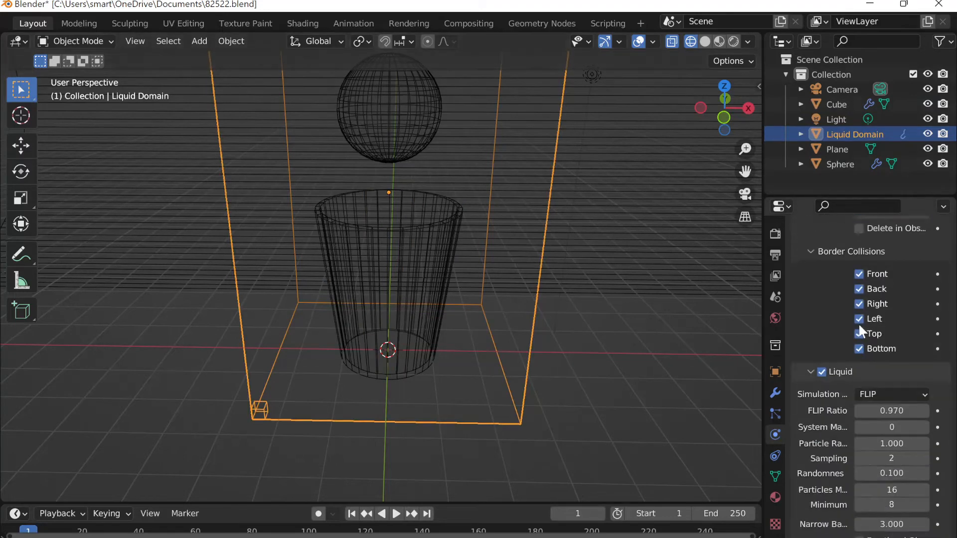
scroll(860, 322, "down", 5)
left_click(890, 420)
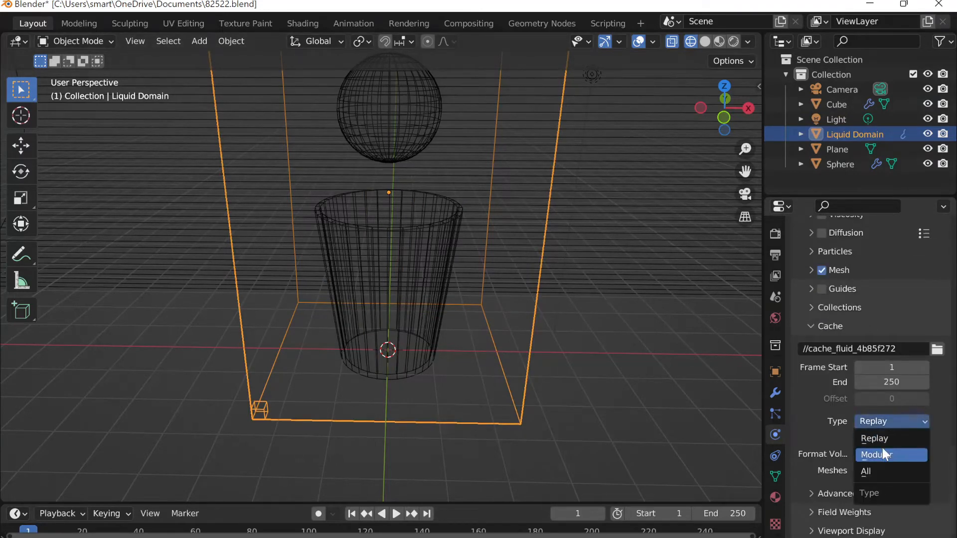
left_click(882, 439)
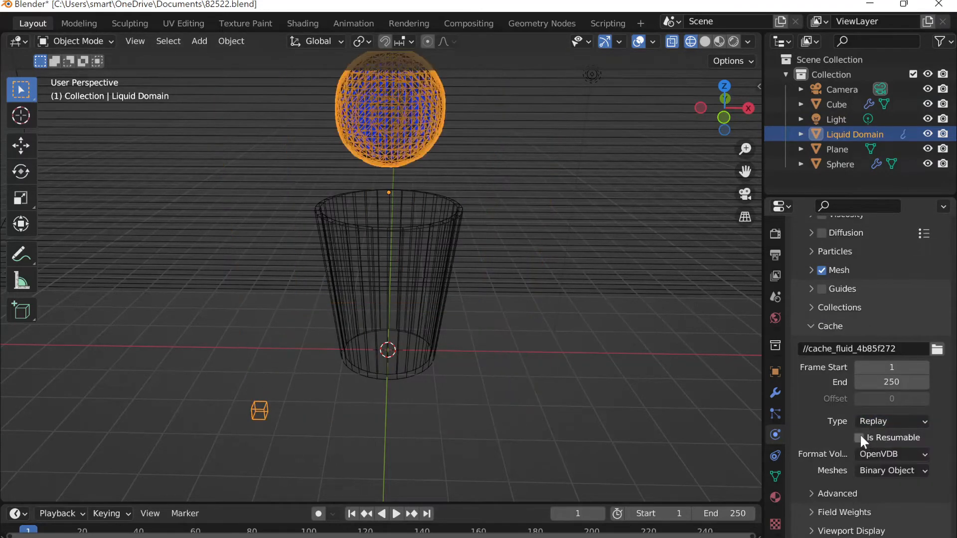
key("ctrl+s")
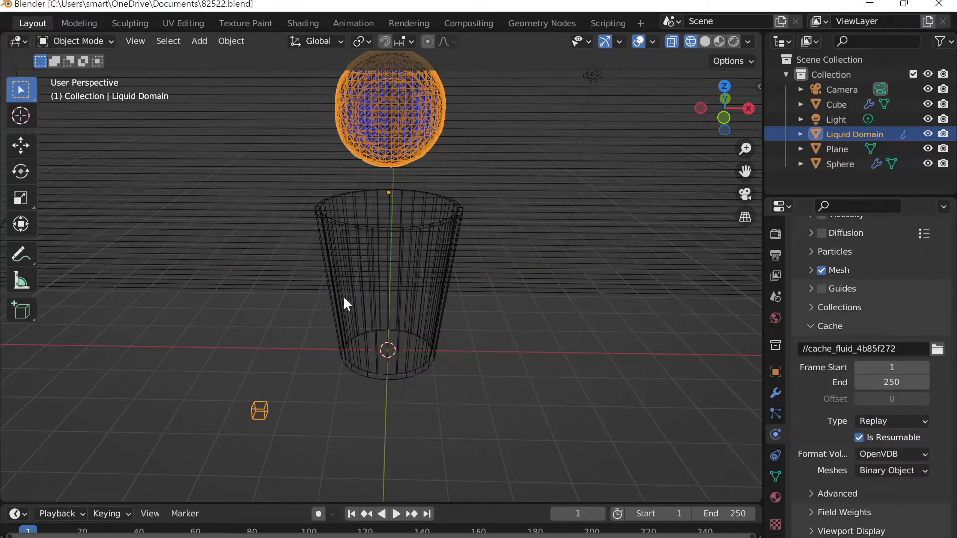
Step: Play the liquid simulation and examine how the liquid falls into and settles inside the cup
scroll(343, 295, "down", 4)
left_click(396, 514)
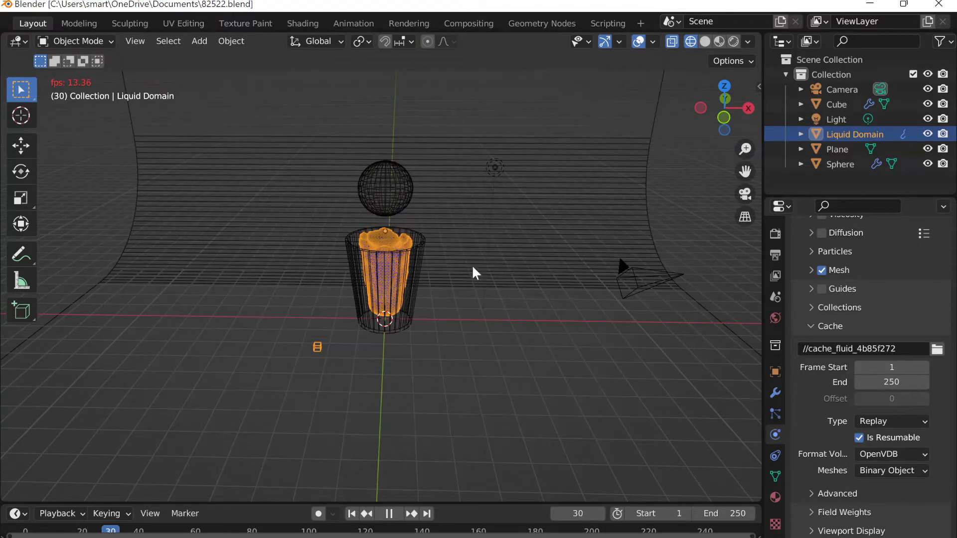
scroll(448, 232, "up", 6)
scroll(448, 228, "down", 3)
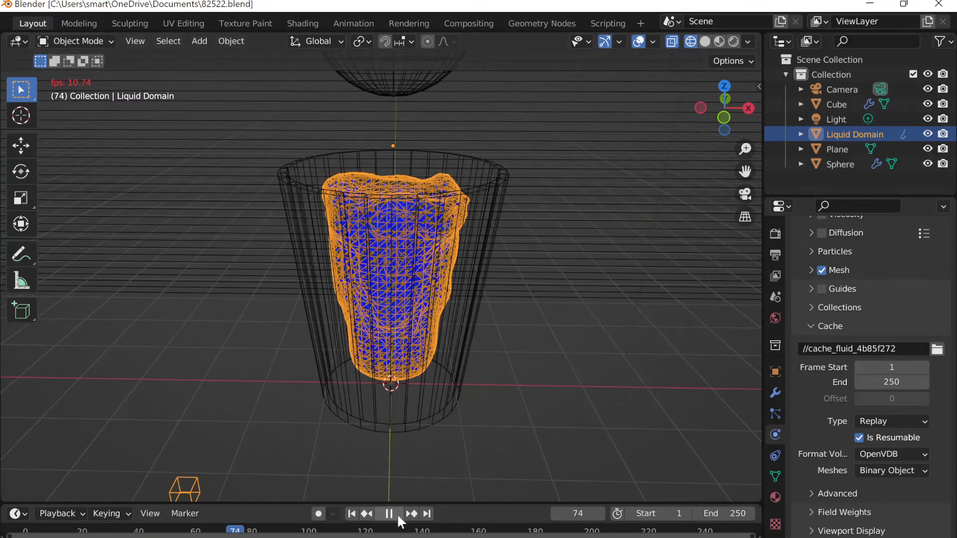
Step: Preview the paused liquid in rendered shading and examine how it and its Glass BSDF material look inside the cup
left_click(736, 41)
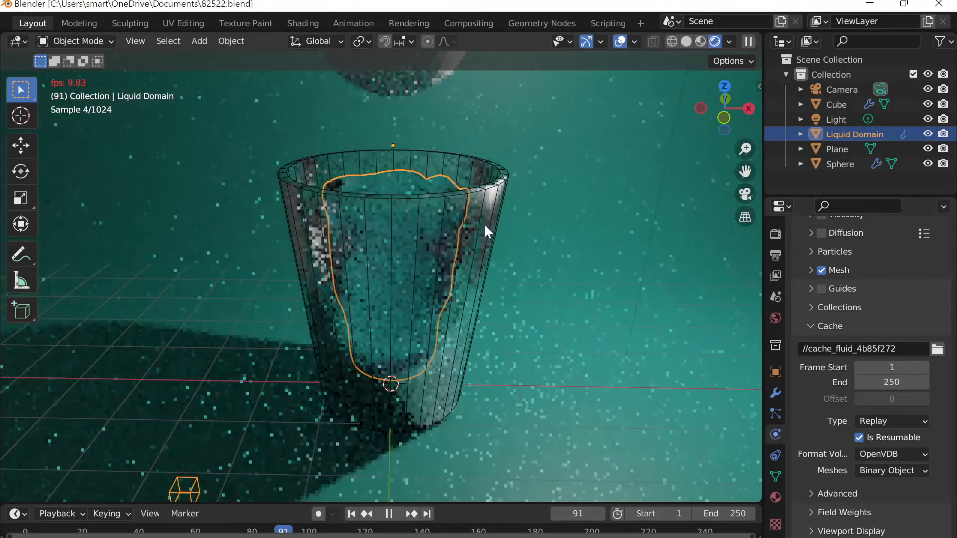
key("space")
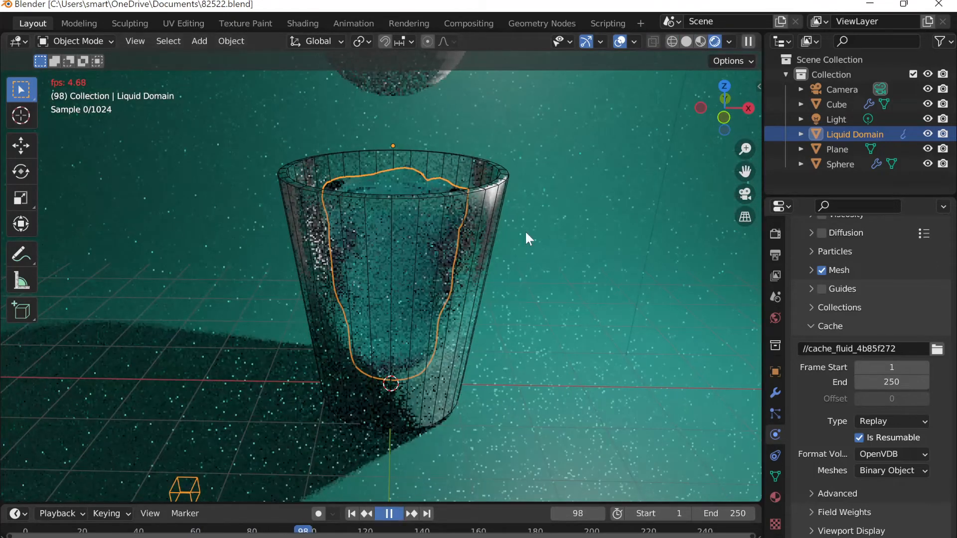
middle_click_drag(525, 230, 526, 282)
scroll(525, 274, "up", 1)
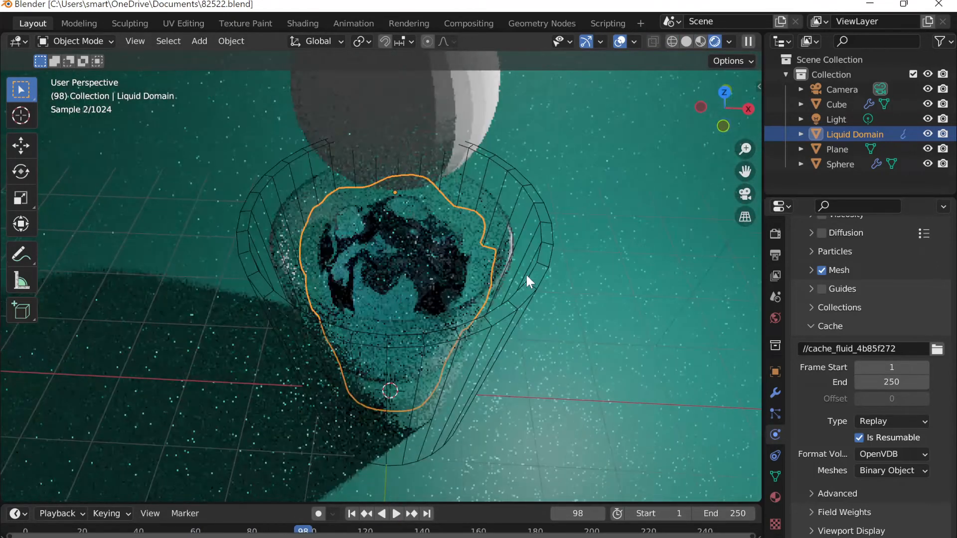
left_click(776, 497)
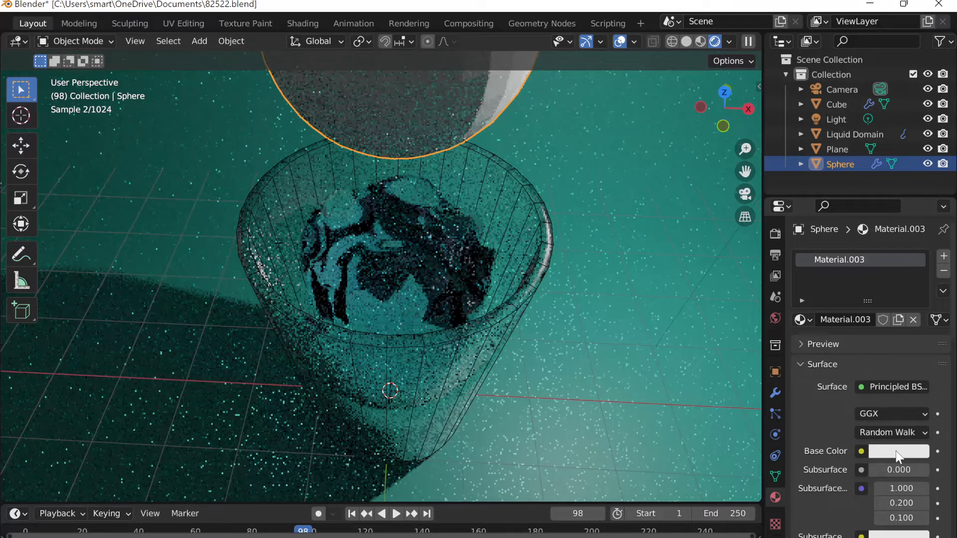
left_click(465, 283)
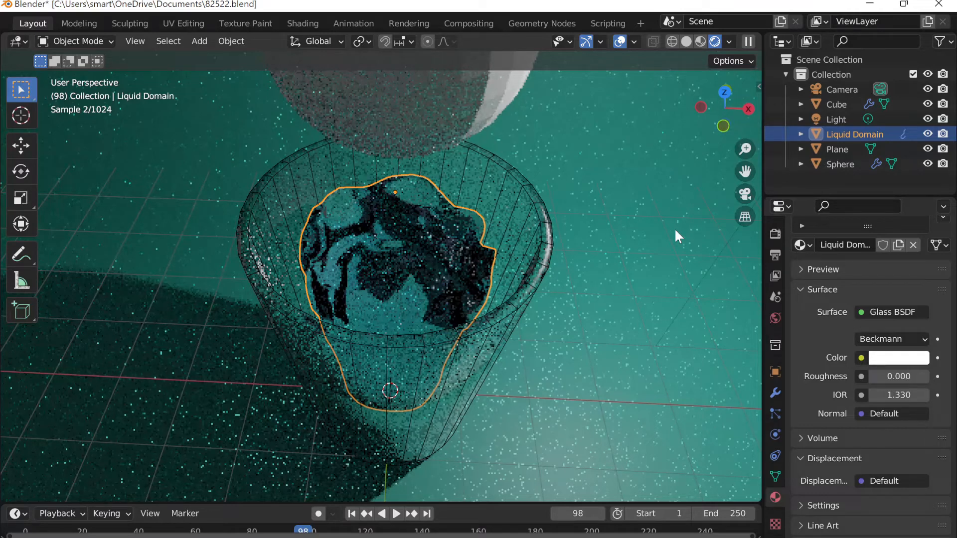
scroll(675, 229, "down", 5)
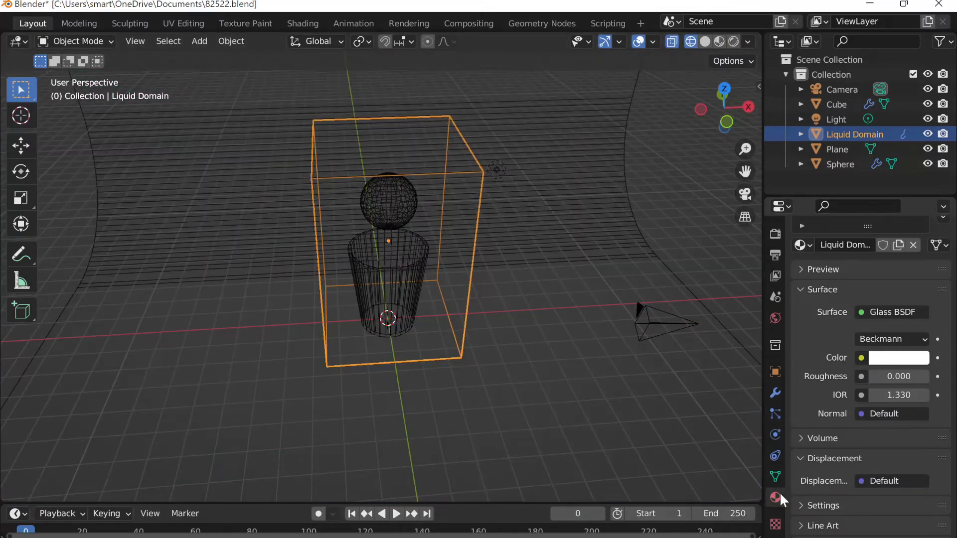
Step: Set the liquid domain's resolution divisions to 64 in its fluid settings
left_click(776, 435)
scroll(848, 364, "down", 5)
left_click(893, 303)
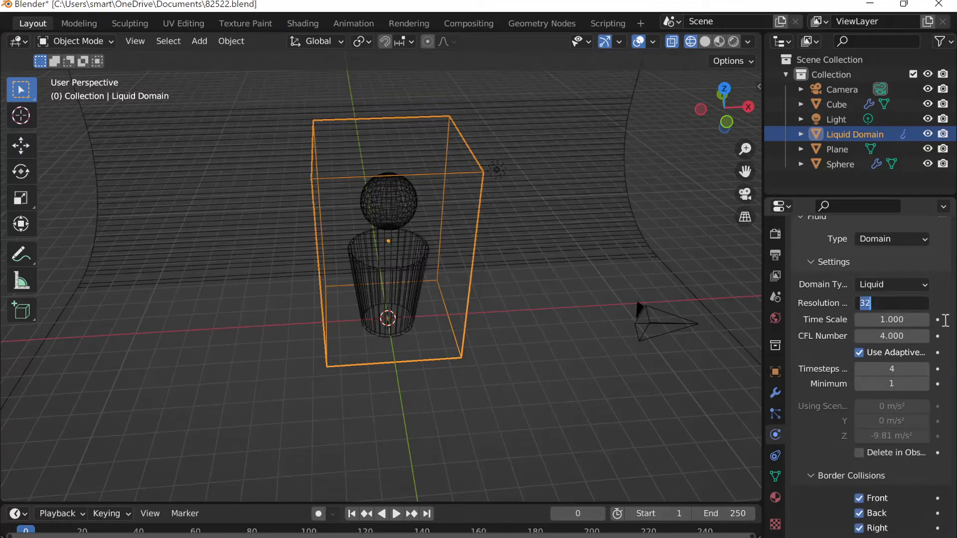
type("64")
key("Return")
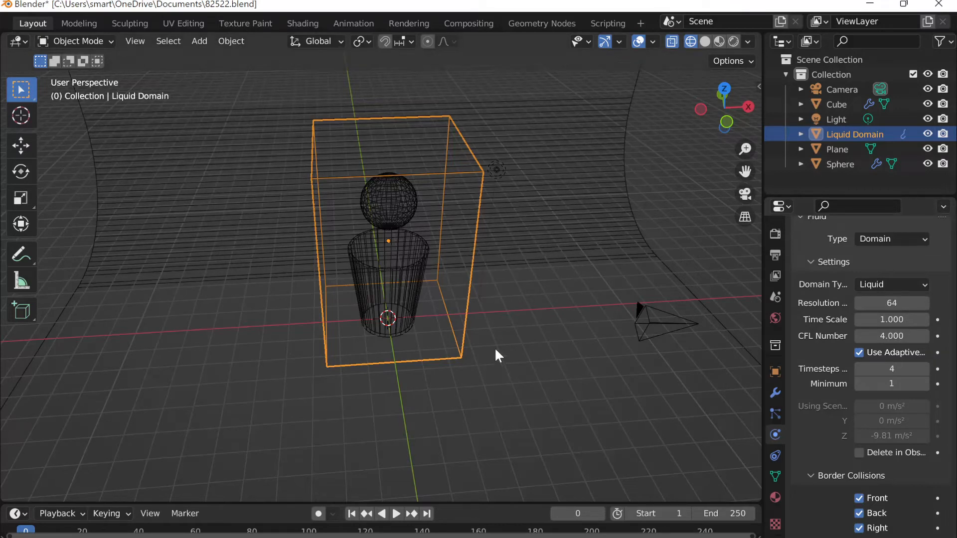
Step: Reset the liquid domain's cache by switching its type to Modular and back to Replay
scroll(530, 184, "up", 2)
scroll(523, 195, "down", 2)
scroll(823, 400, "down", 15)
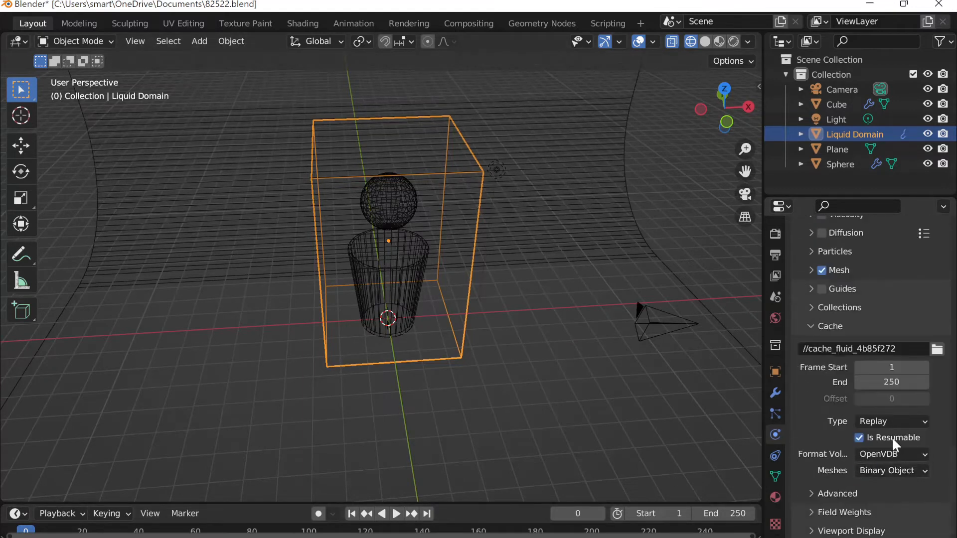
left_click(890, 421)
left_click(887, 450)
left_click(874, 447)
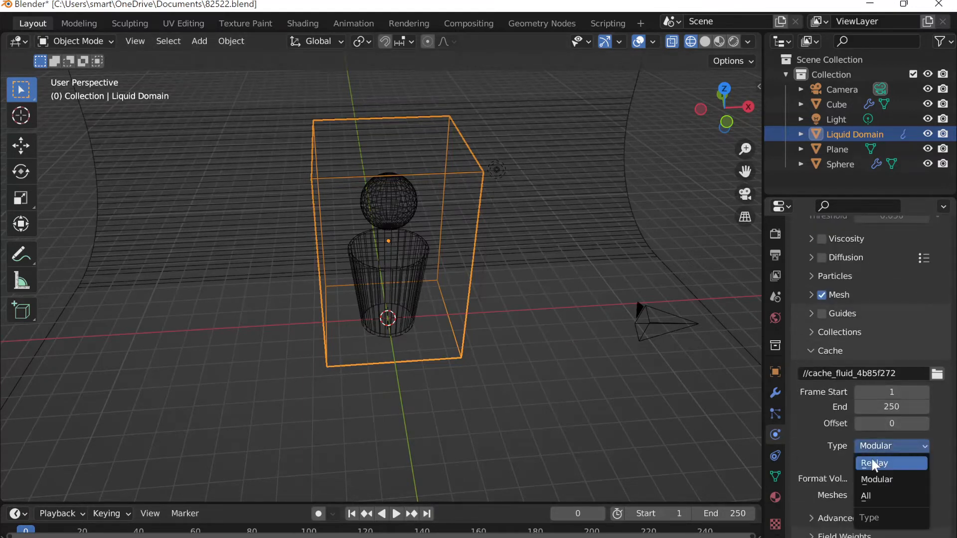
left_click(873, 460)
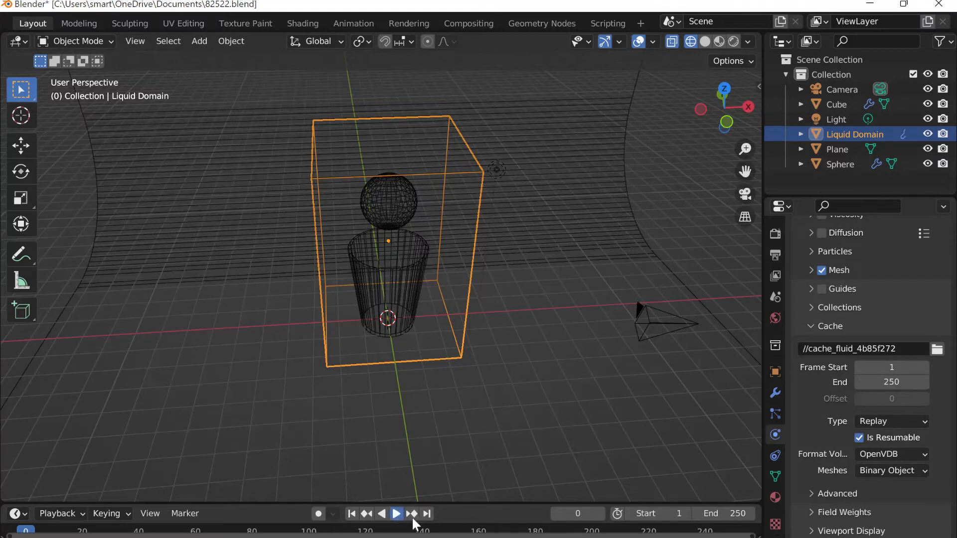
Step: Play the higher-resolution simulation in wireframe and examine how the liquid settles in the cup
left_click(395, 514)
scroll(546, 330, "up", 4)
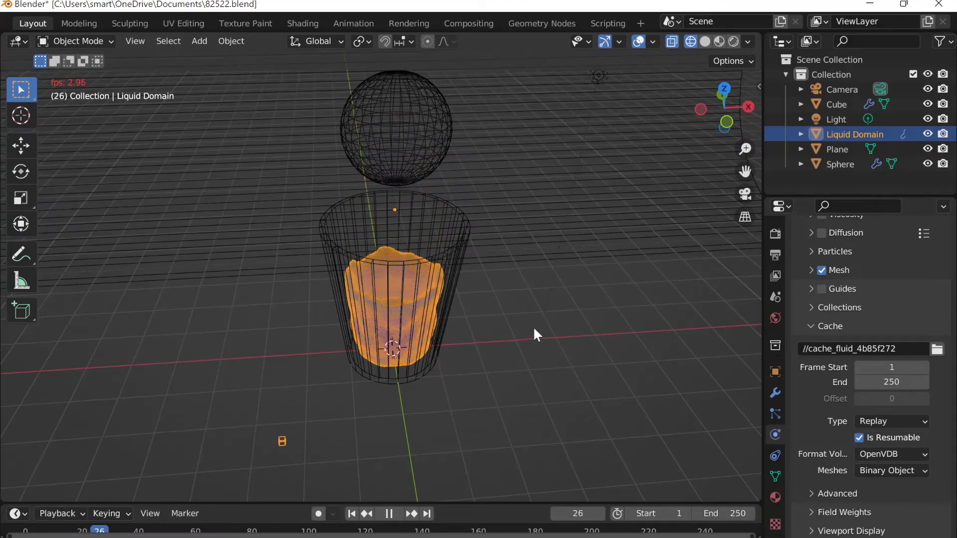
scroll(523, 333, "up", 4)
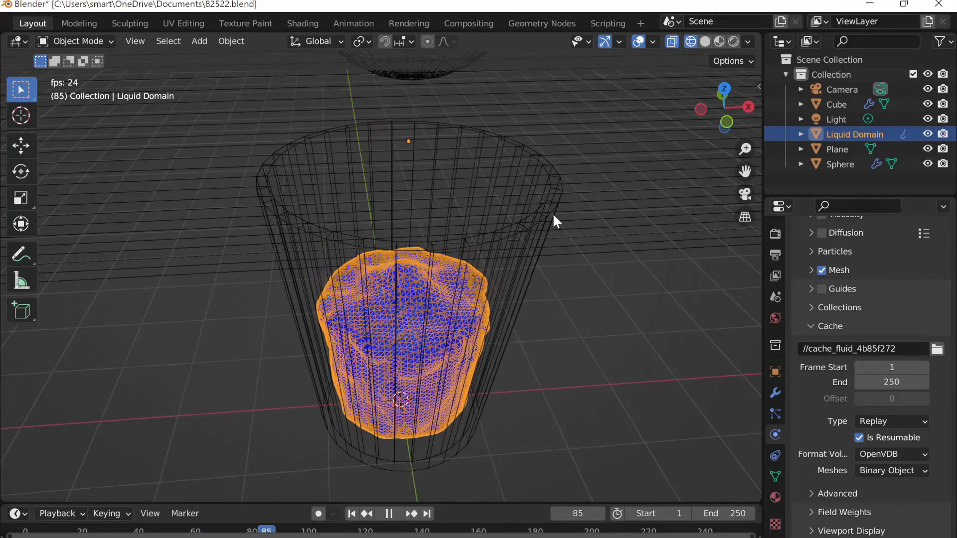
scroll(331, 286, "down", 3)
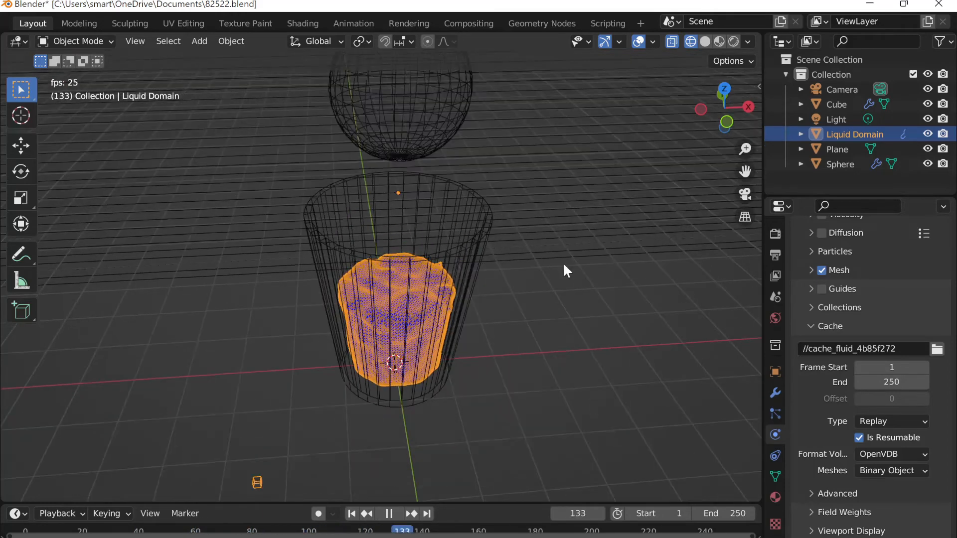
left_click(393, 514)
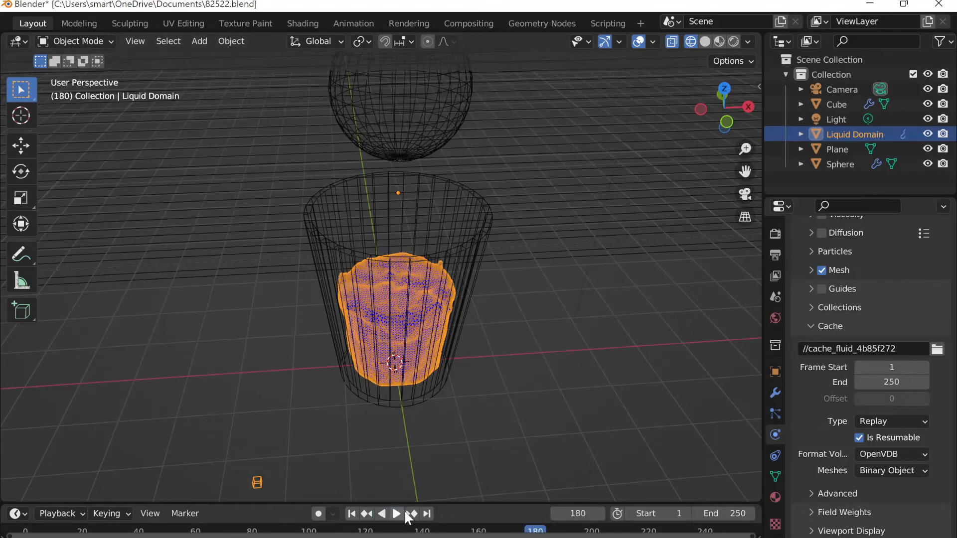
Step: Show the scene in Material Preview shading and replay the liquid simulation, stopping it after the liquid fills the cup
left_click(706, 42)
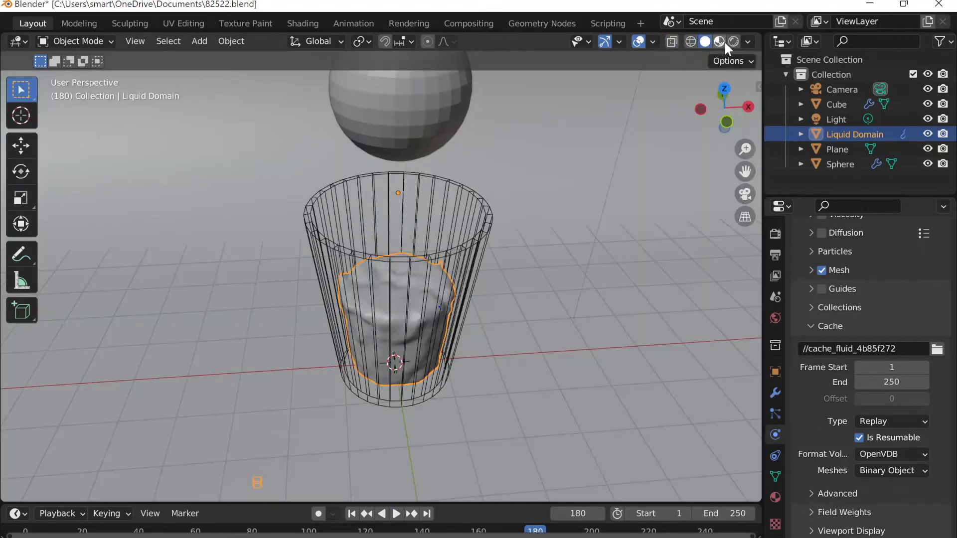
left_click(722, 42)
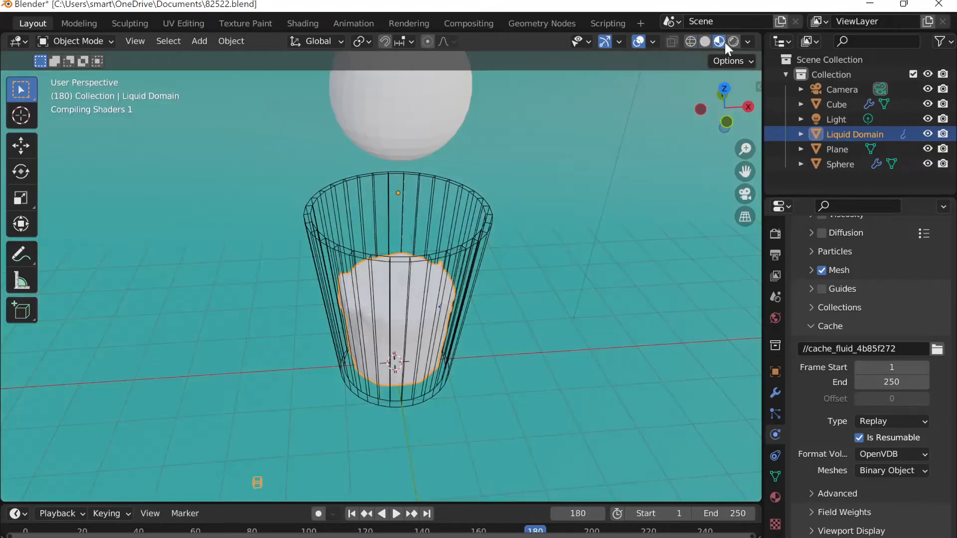
left_click(396, 514)
scroll(562, 233, "down", 3)
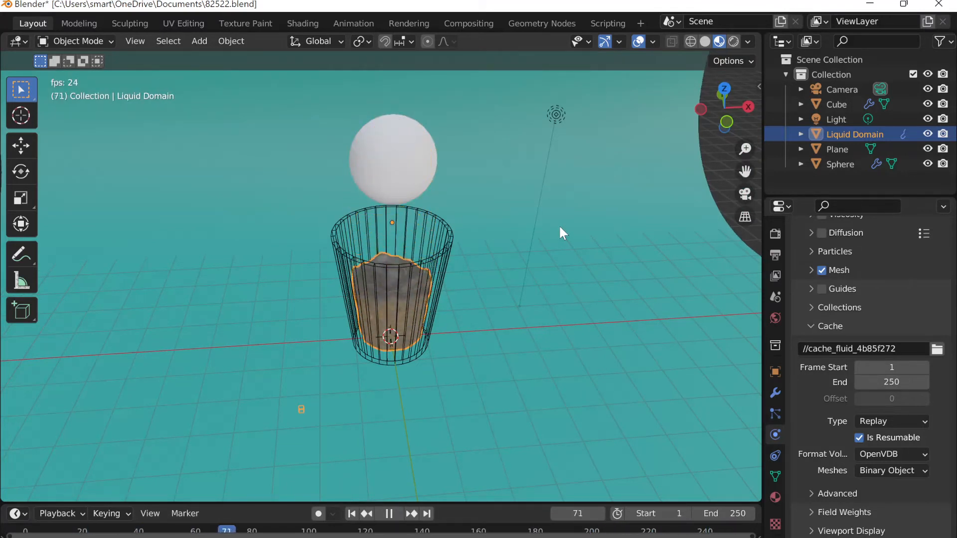
left_click(389, 513)
Step: Hide the sphere above the cup in the viewport
left_click(399, 110)
left_click(409, 145)
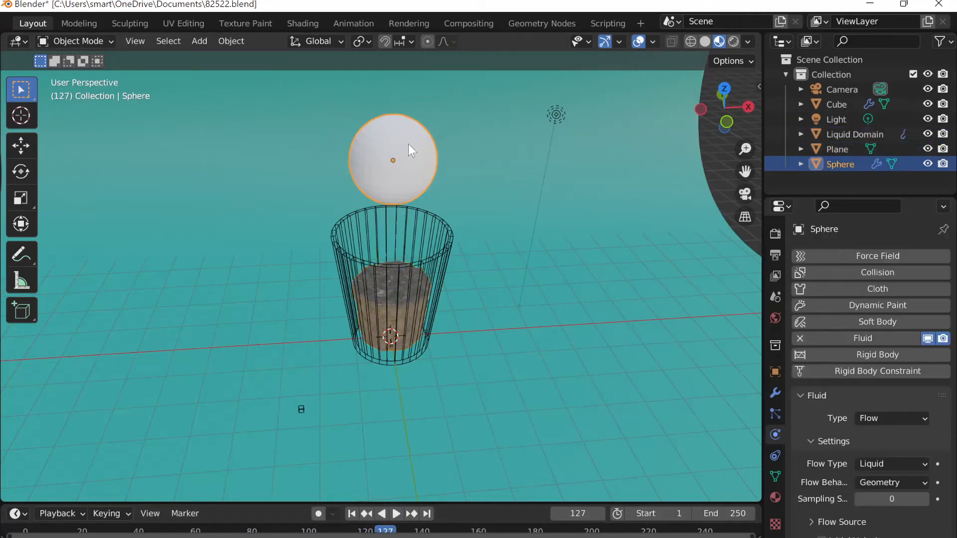
key("h")
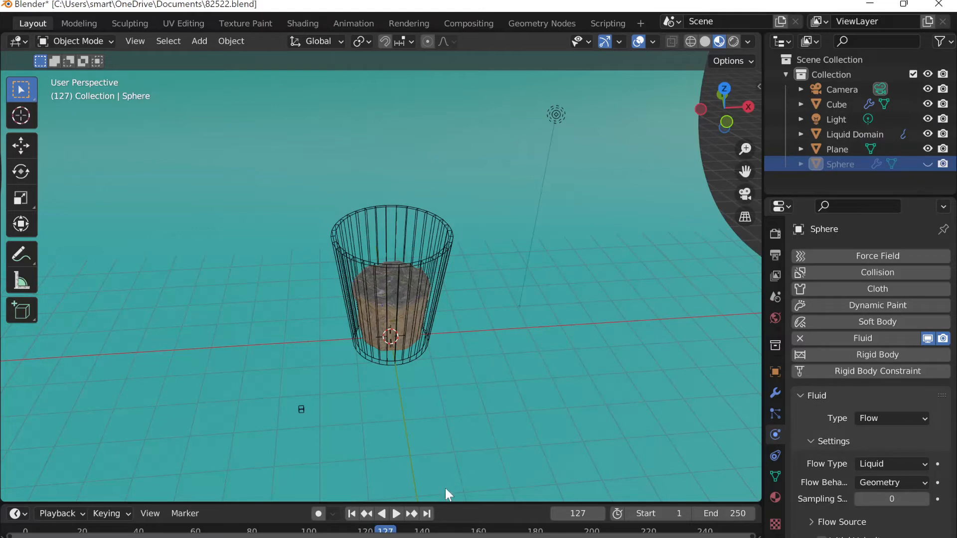
Step: Compare the liquid at frames 7 and 136 and inspect the liquid domain's material settings
left_click_drag(375, 535, 40, 531)
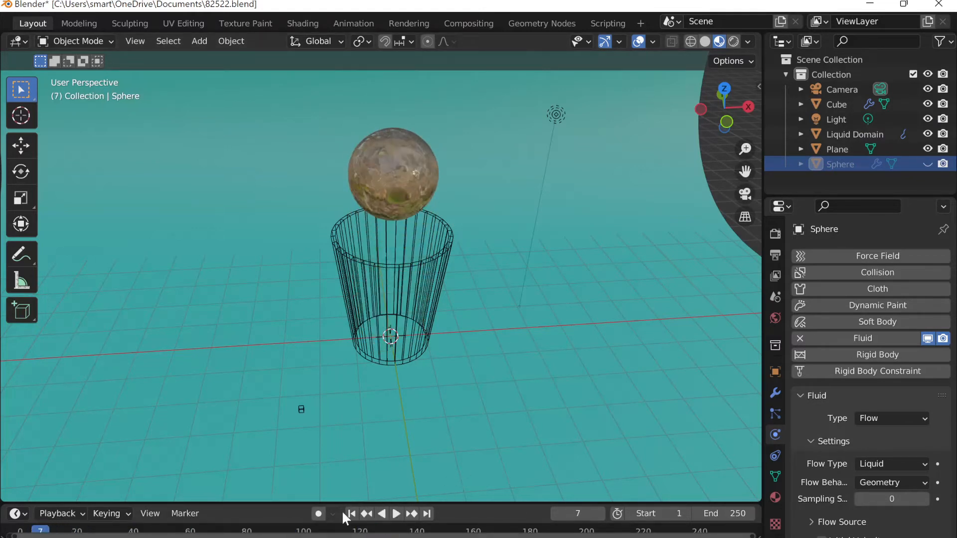
left_click(414, 169)
scroll(807, 394, "down", 3)
left_click(775, 497)
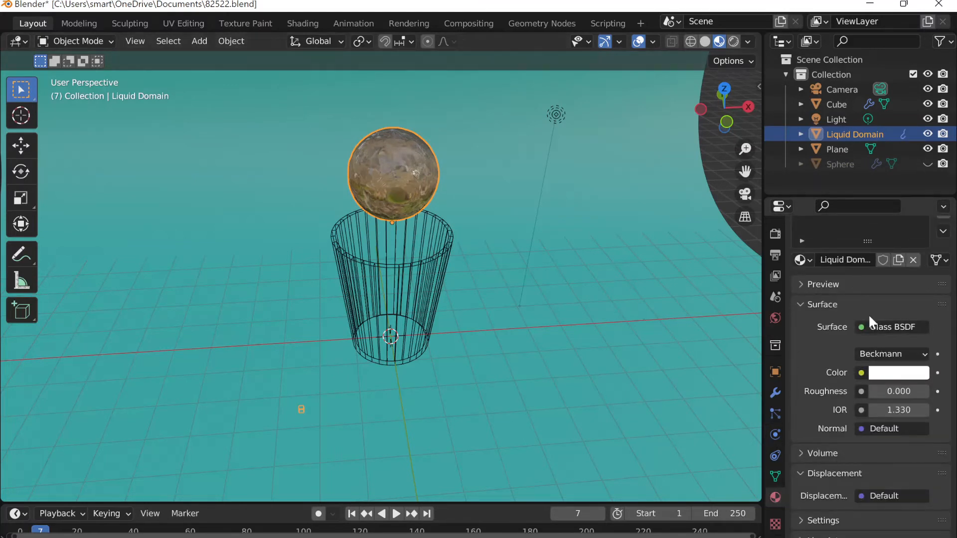
left_click(384, 284)
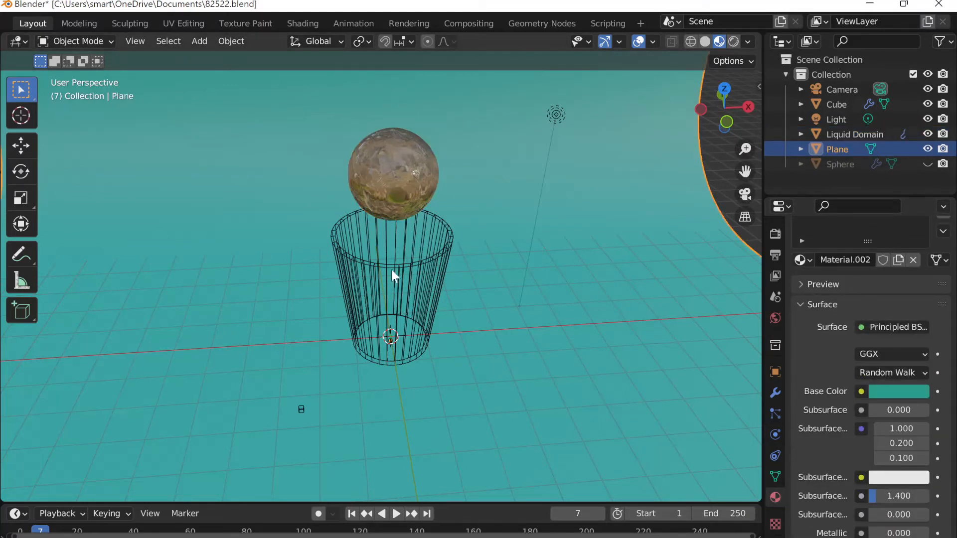
left_click(405, 257)
left_click(387, 166)
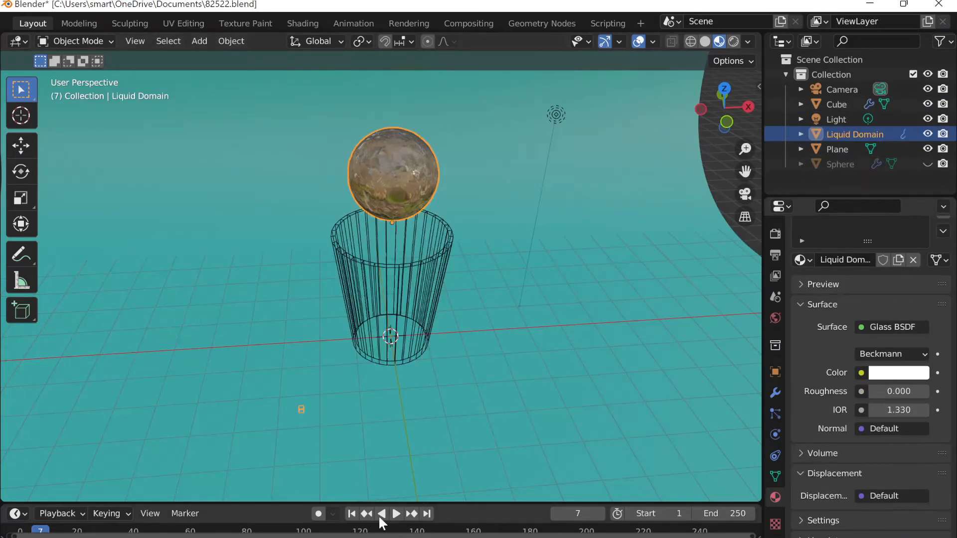
left_click_drag(50, 532, 406, 534)
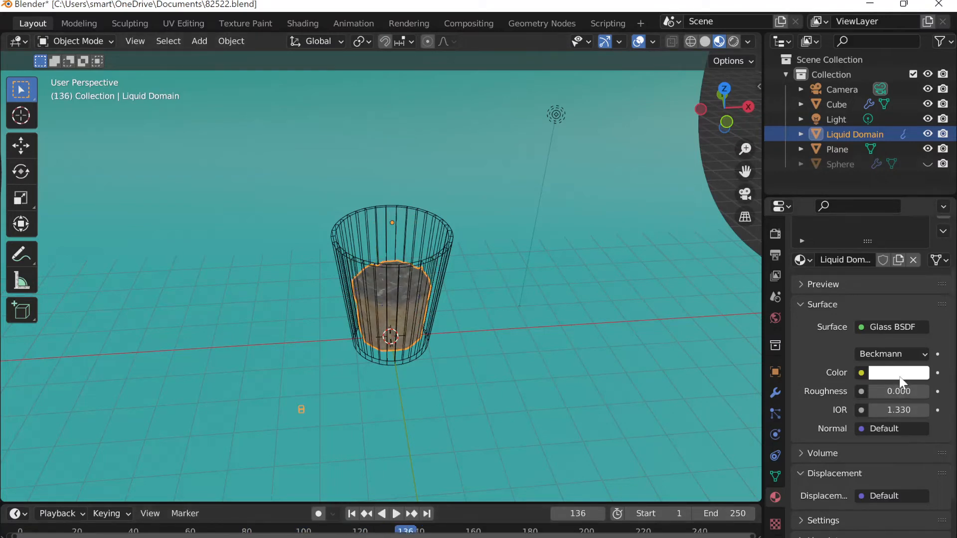
Step: Remove the Glass BSDF surface shader from the liquid domain's material
left_click(881, 324)
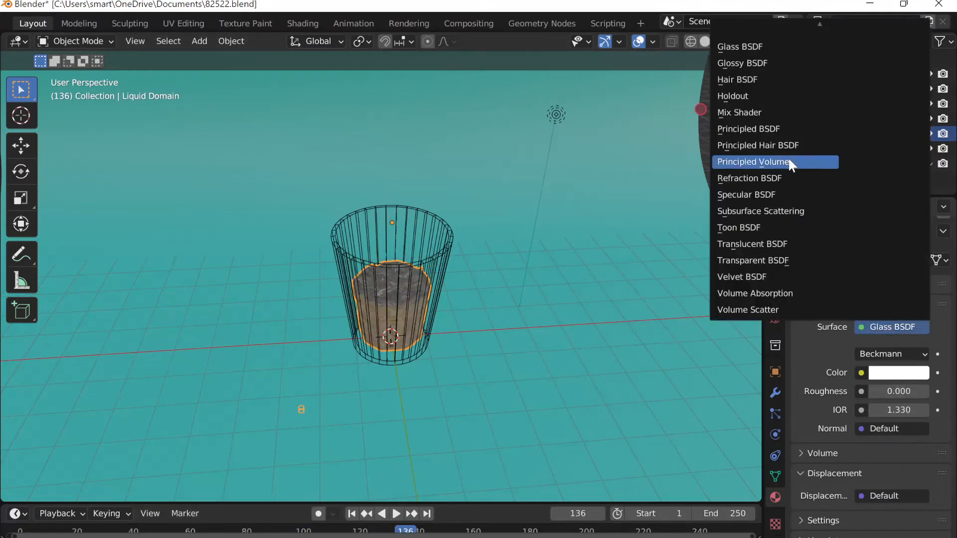
scroll(768, 54, "up", 2)
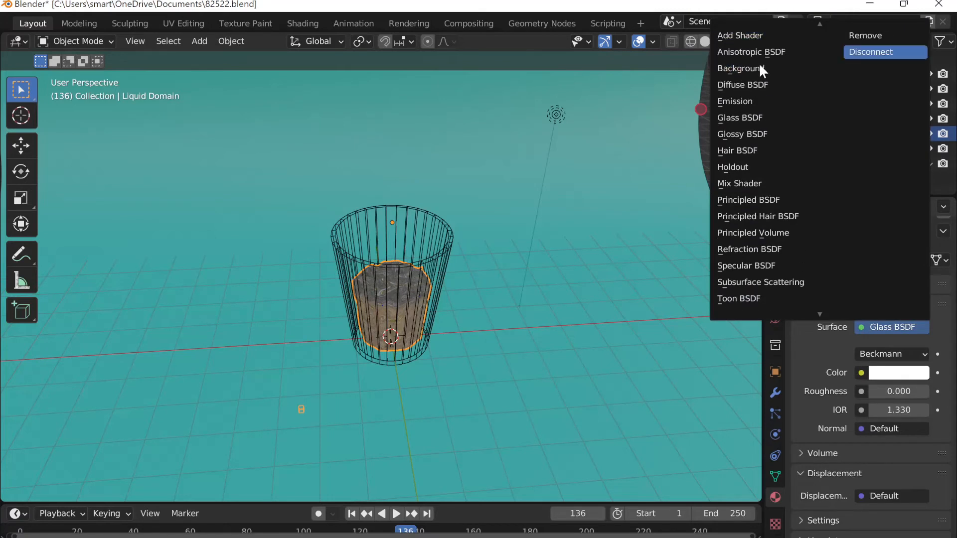
scroll(865, 53, "up", 2)
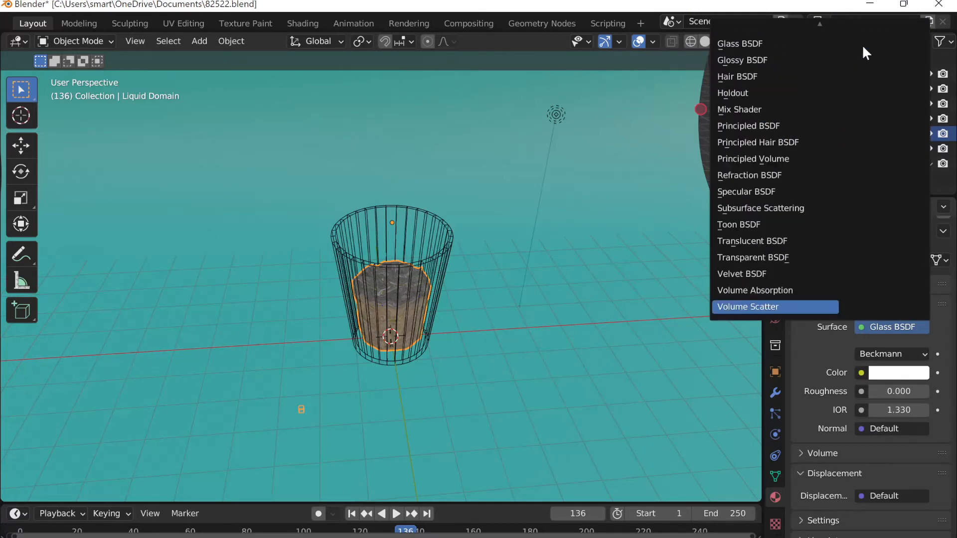
scroll(808, 75, "down", 12)
scroll(792, 80, "down", 7)
scroll(793, 79, "up", 5)
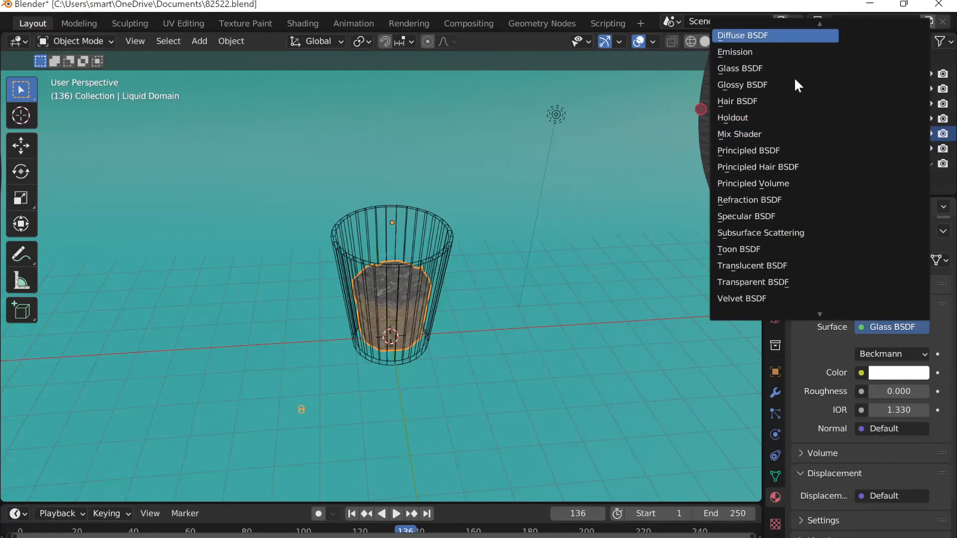
scroll(873, 54, "up", 1)
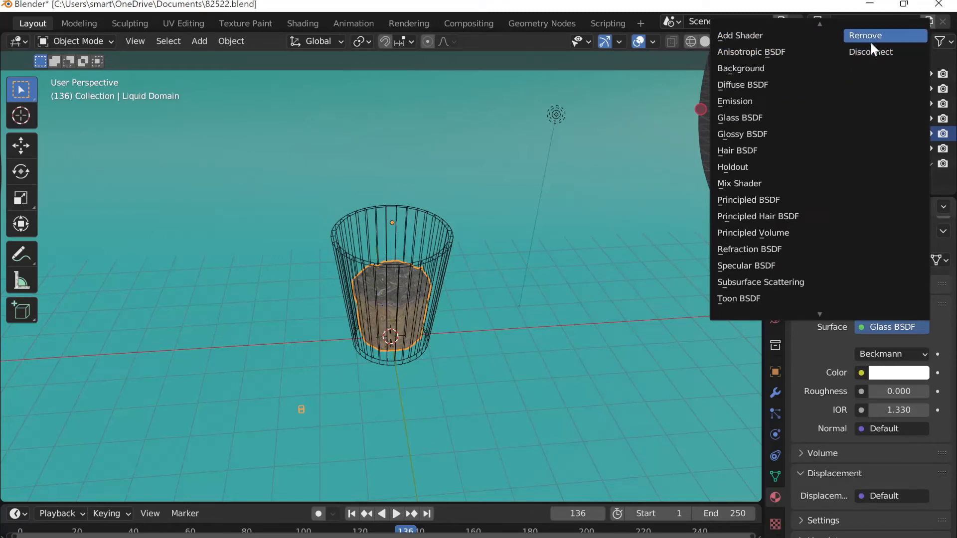
left_click(869, 38)
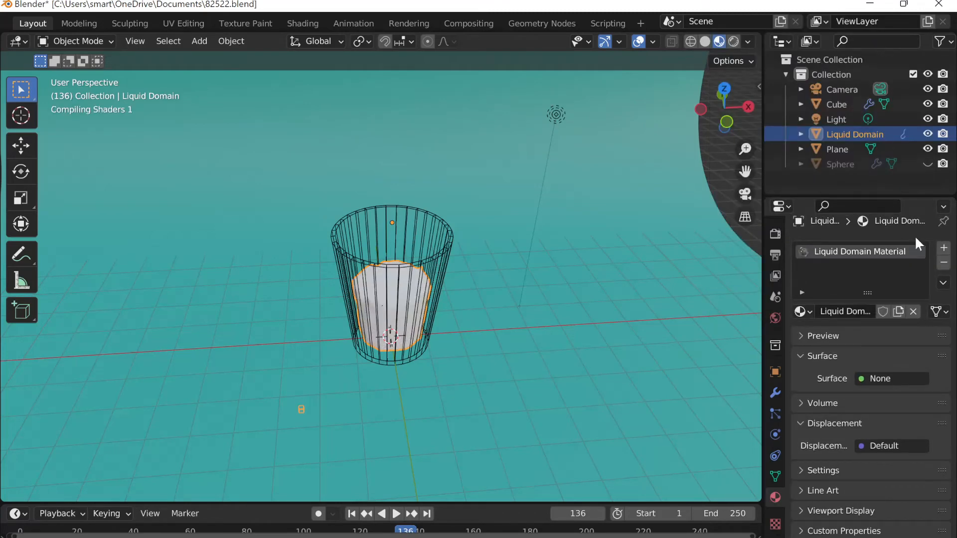
Step: Try a Background surface shader on the liquid domain's material, tinting it light purple and then red
left_click(881, 379)
left_click(871, 50)
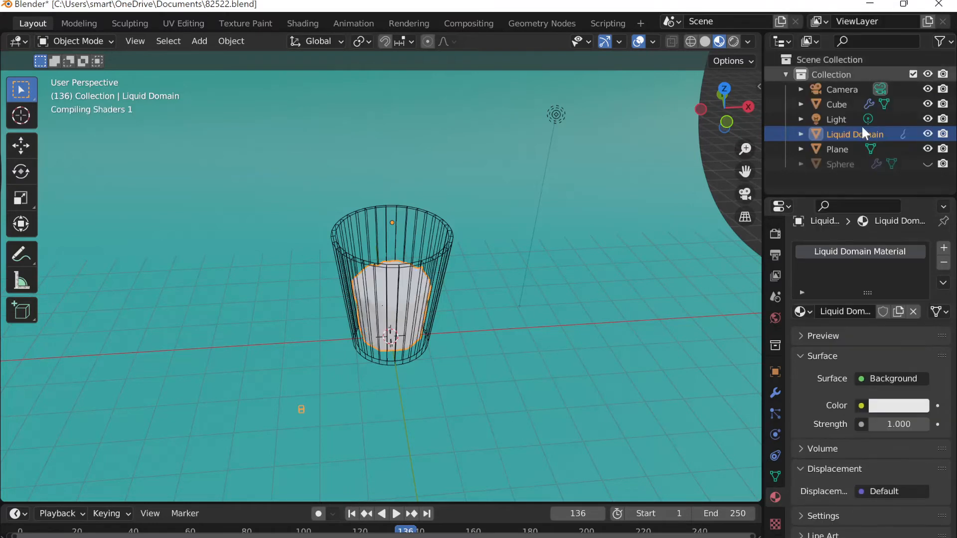
left_click(895, 406)
left_click_drag(893, 228, 866, 241)
left_click_drag(916, 207, 917, 190)
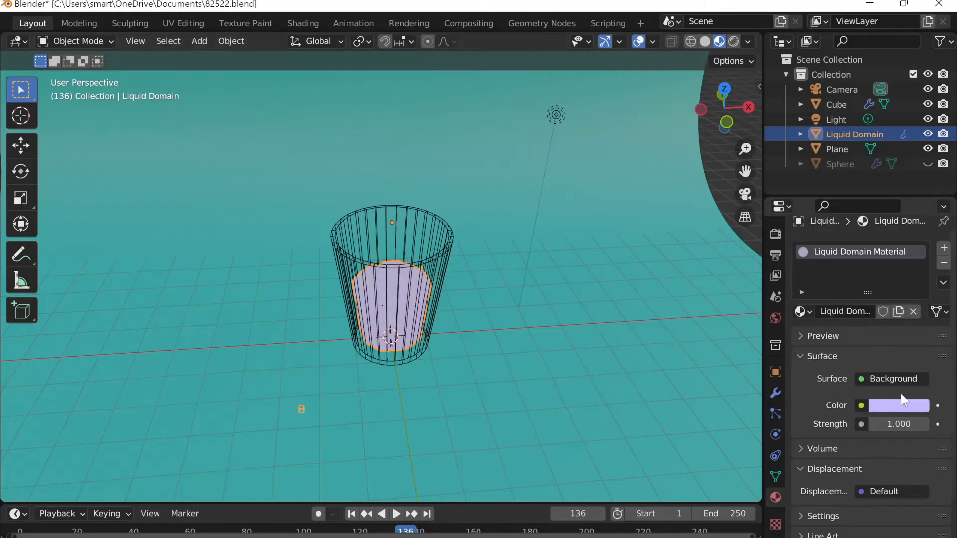
left_click(890, 408)
left_click_drag(871, 276, 860, 296)
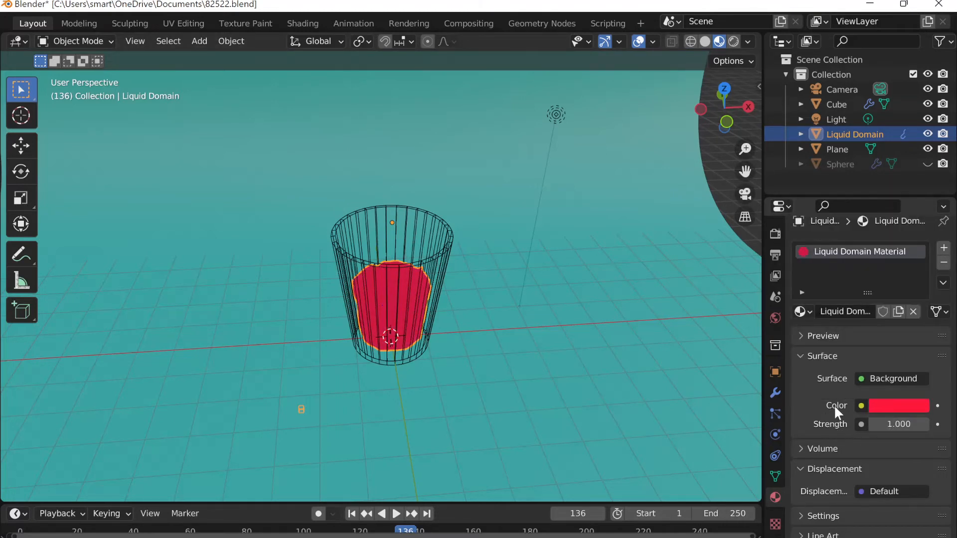
Step: Undo the color changes and the Background shader on the liquid domain's material
key("ctrl+z")
key("ctrl+z")
key("ctrl+z")
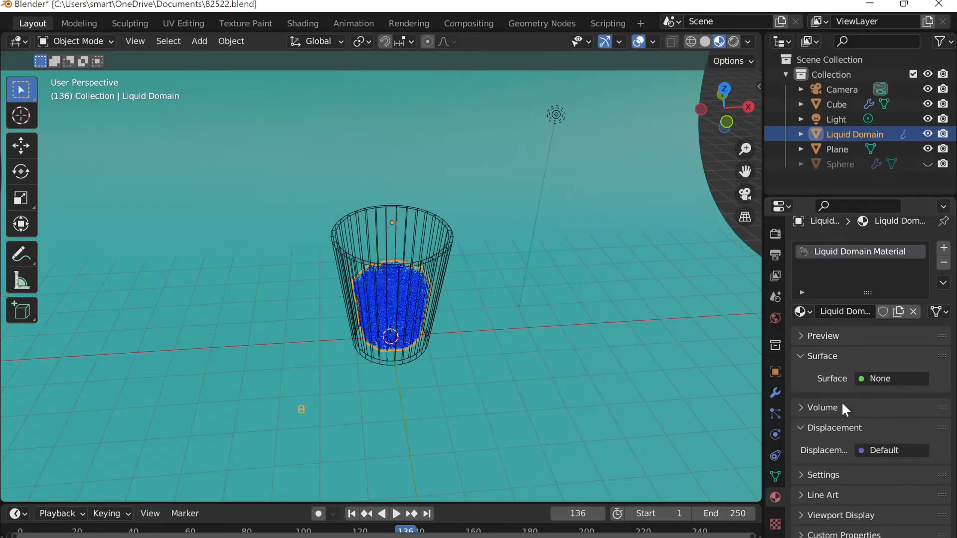
Step: Restore the Glass BSDF shader on the liquid domain's material and set its color to bright red, hex FF000D
key("ctrl+shift+z")
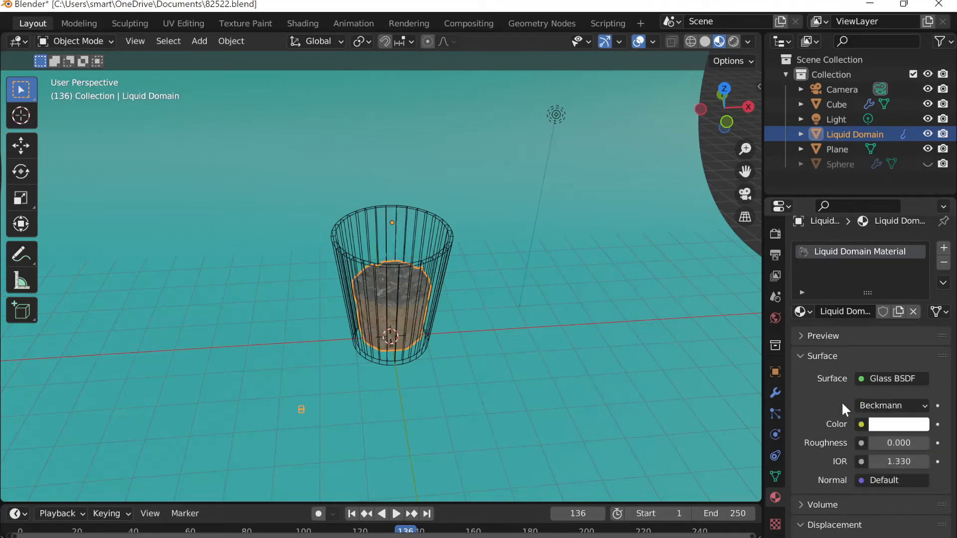
left_click(881, 427)
left_click_drag(852, 265, 854, 321)
left_click(547, 353)
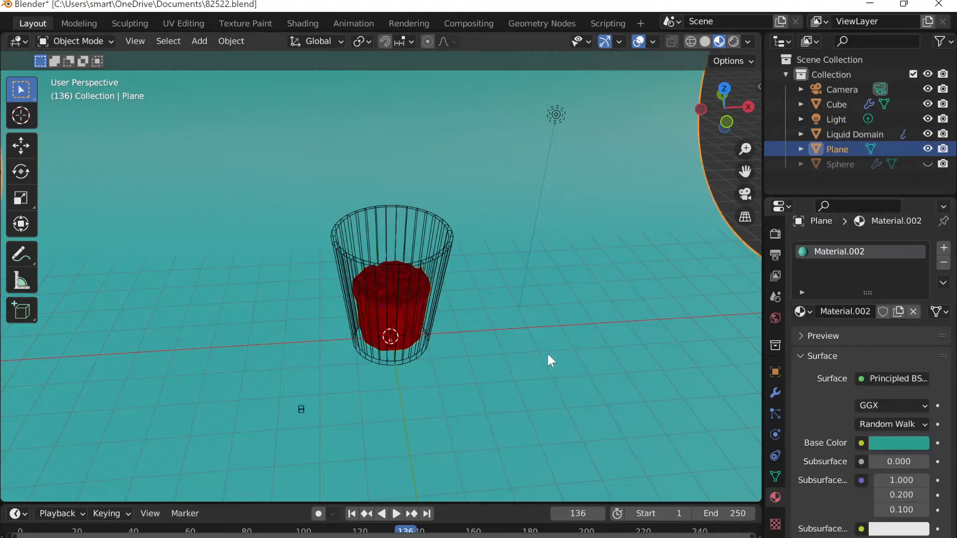
scroll(439, 337, "up", 6)
scroll(439, 336, "down", 5)
Step: Apply smooth shading to the liquid domain in the cup
left_click(468, 302)
right_click(469, 302)
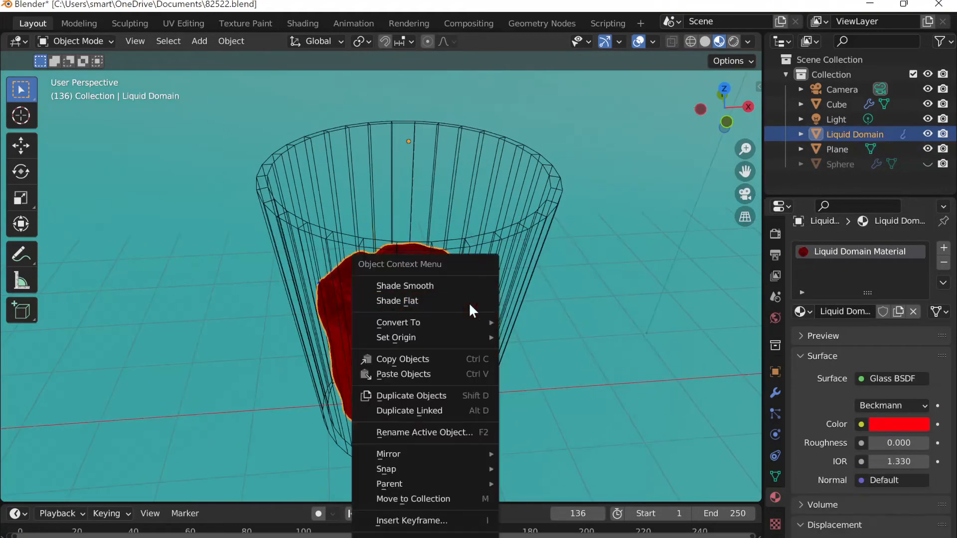
left_click(458, 284)
scroll(479, 294, "up", 5)
scroll(548, 309, "down", 4)
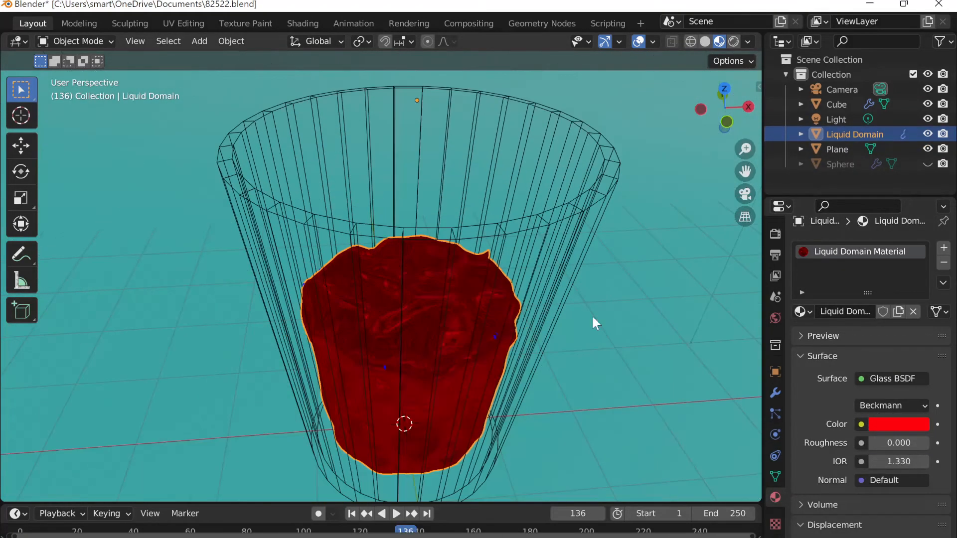
Step: Darken the Glass BSDF color of the liquid domain's material to a deep red
left_click(878, 422)
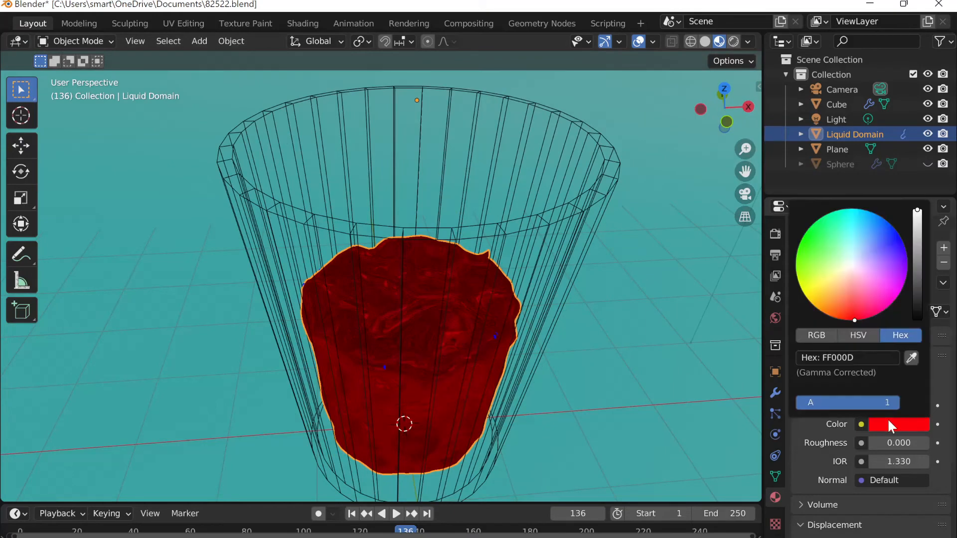
left_click(863, 425)
left_click_drag(859, 310, 856, 315)
left_click_drag(918, 228, 917, 254)
scroll(611, 263, "down", 4)
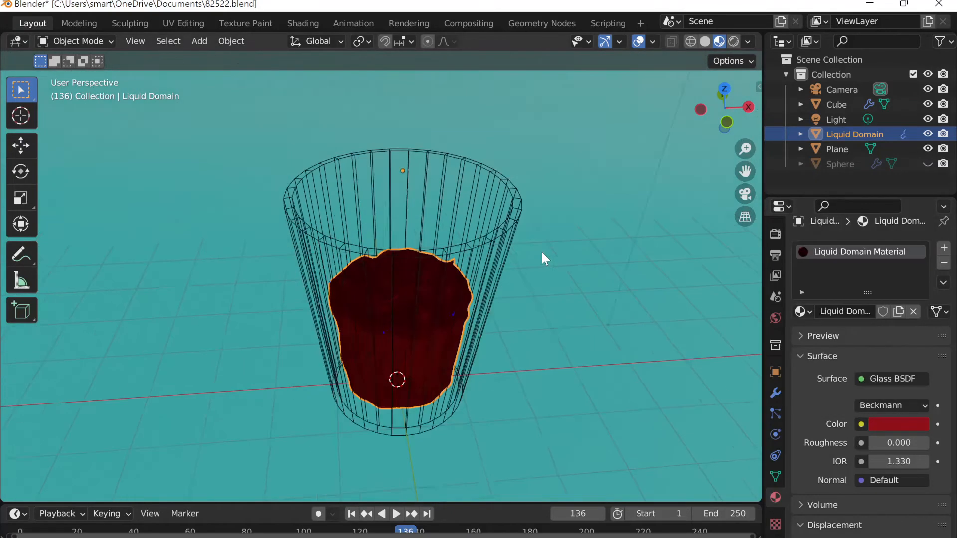
Step: Play the liquid animation, save the file and preview the scene in rendered shading
scroll(582, 298, "down", 3)
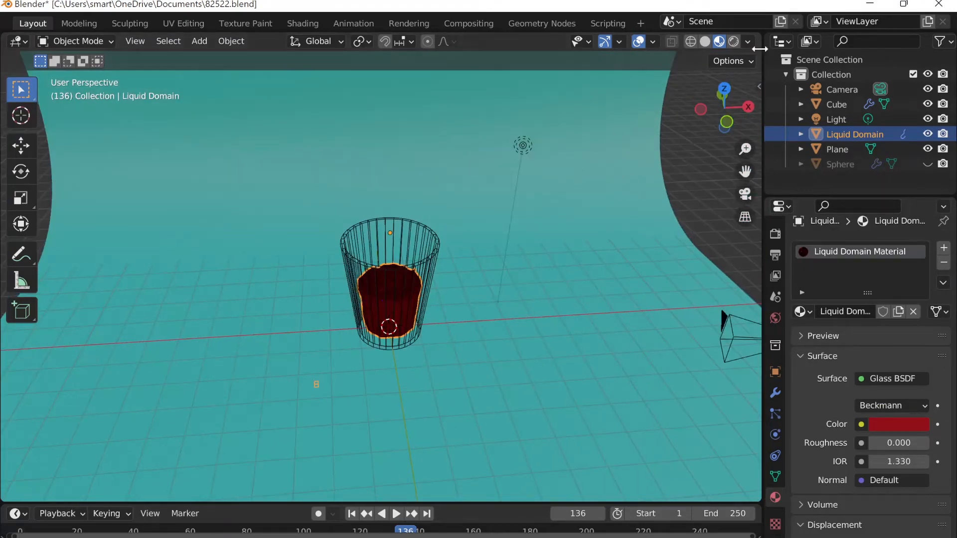
left_click(397, 514)
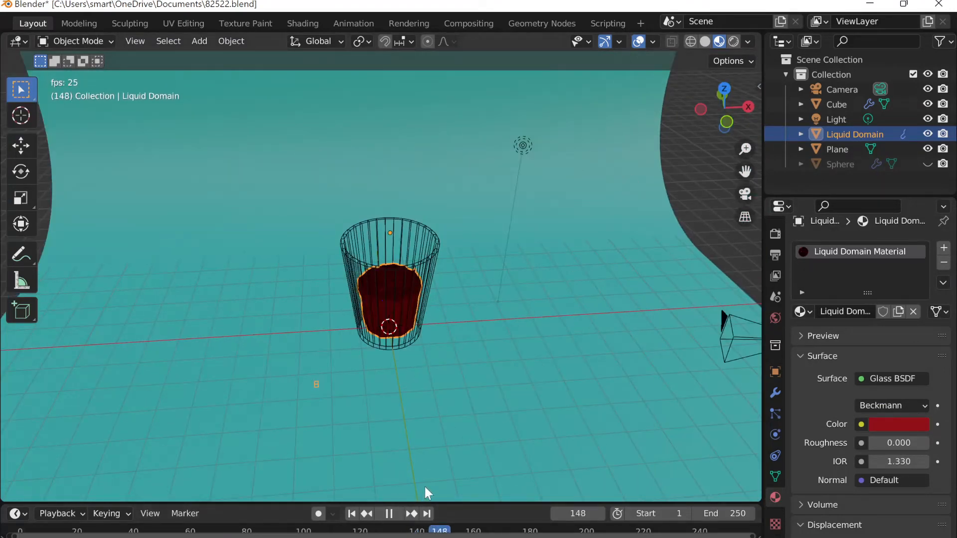
key("ctrl+s")
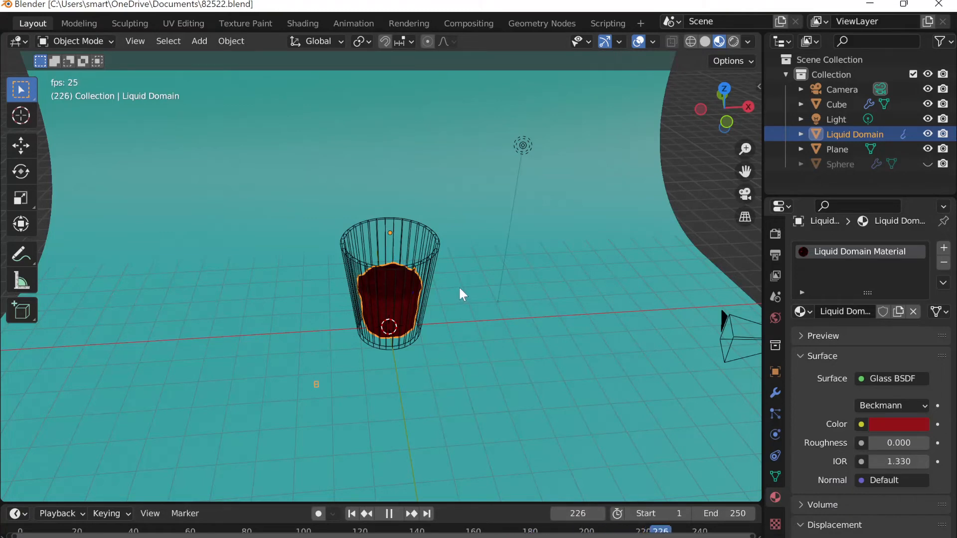
scroll(460, 289, "up", 2)
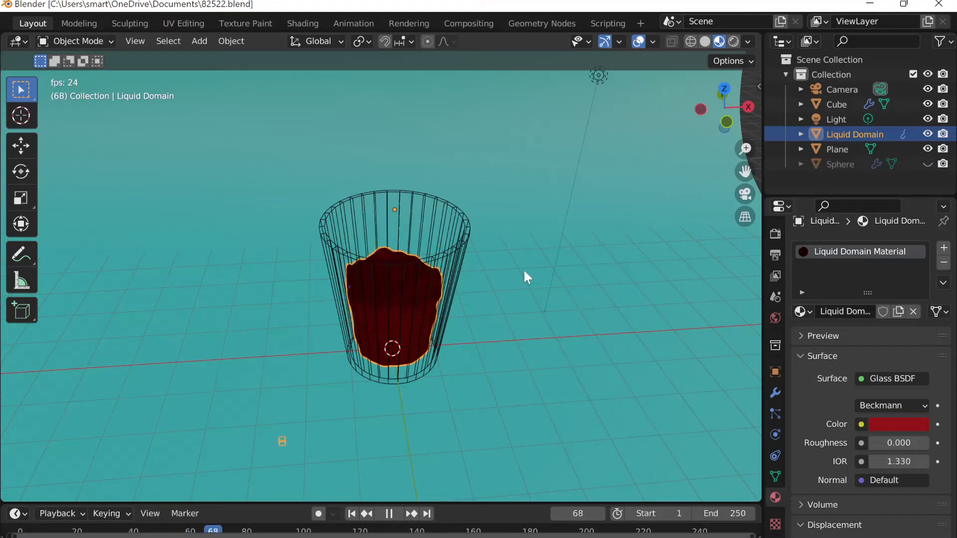
left_click(733, 41)
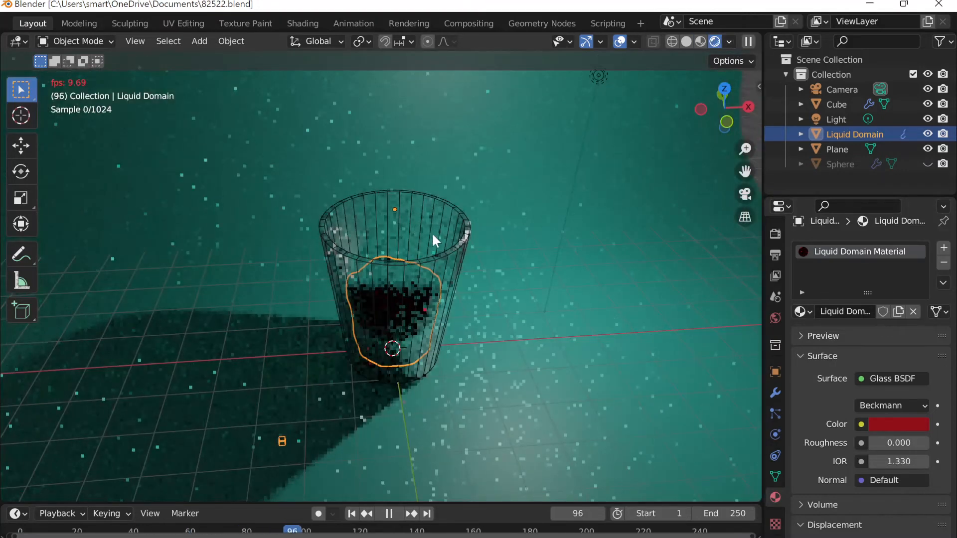
left_click(531, 190)
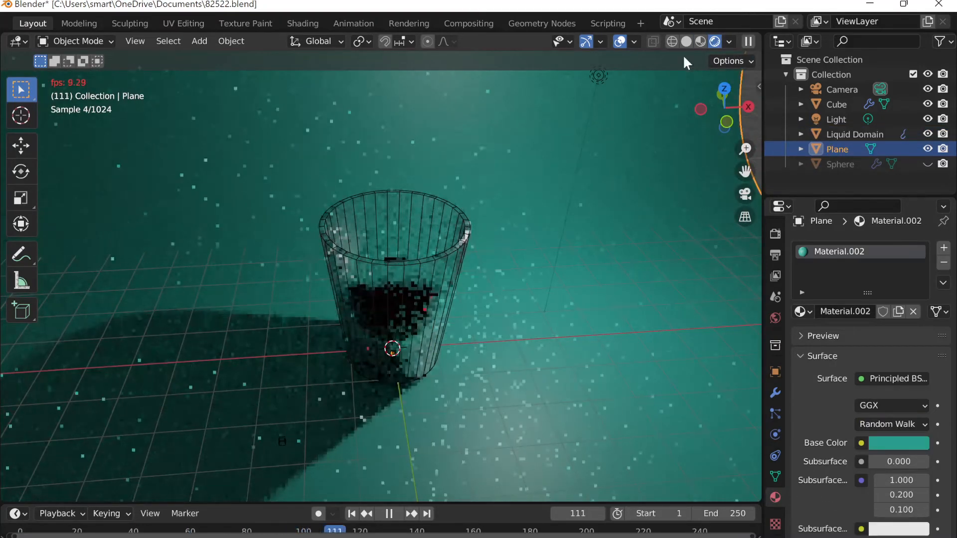
Step: Apply smooth shading to the cup, then stop the playback and save the file
left_click(457, 213)
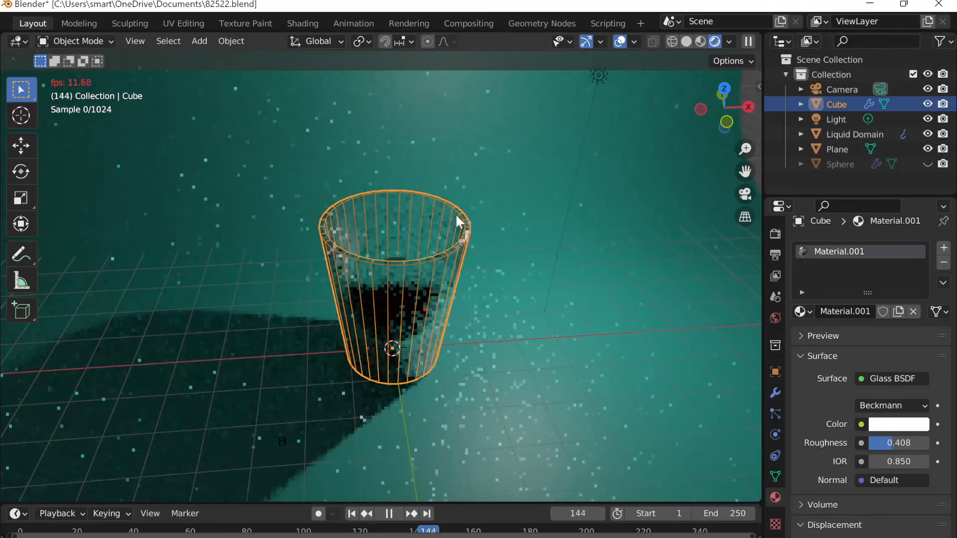
scroll(456, 213, "down", 2)
right_click(423, 231)
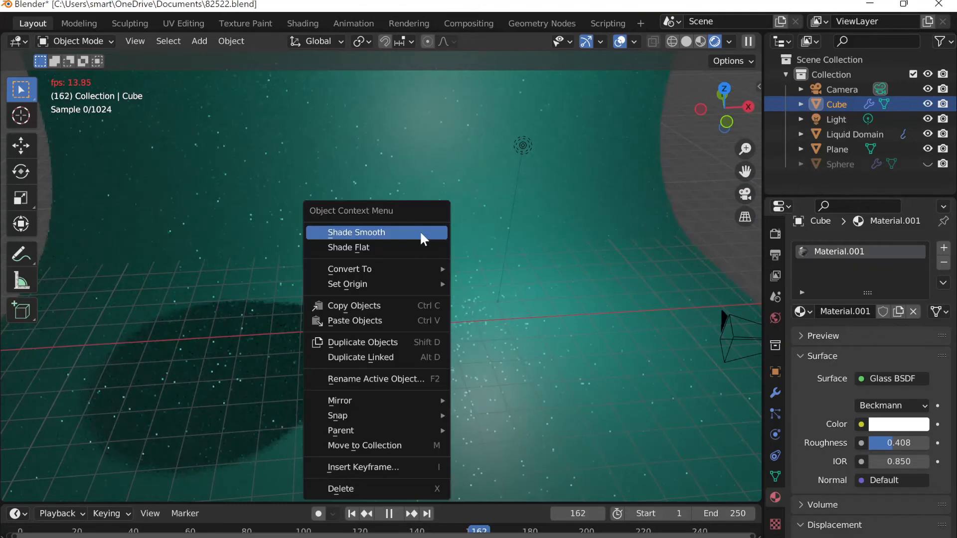
left_click(420, 230)
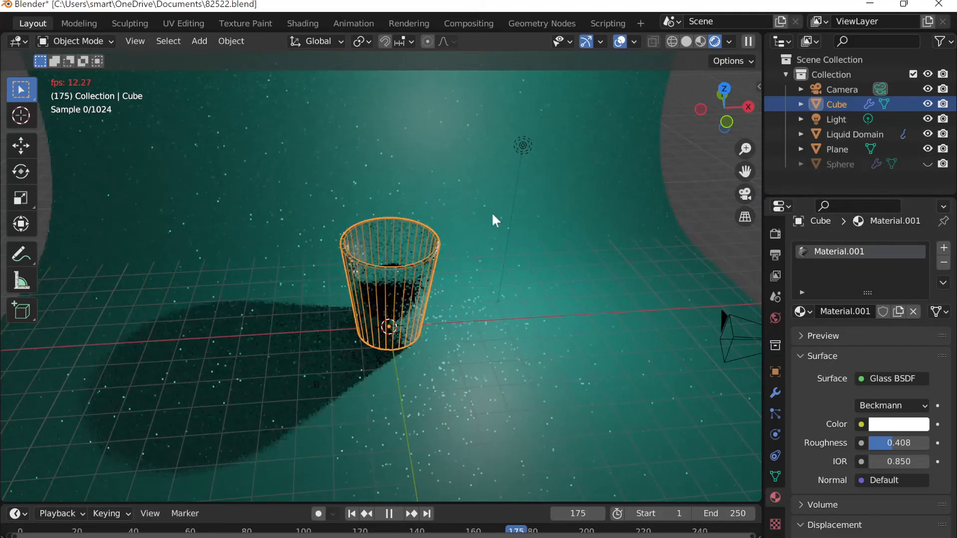
key("space")
key("ctrl+s")
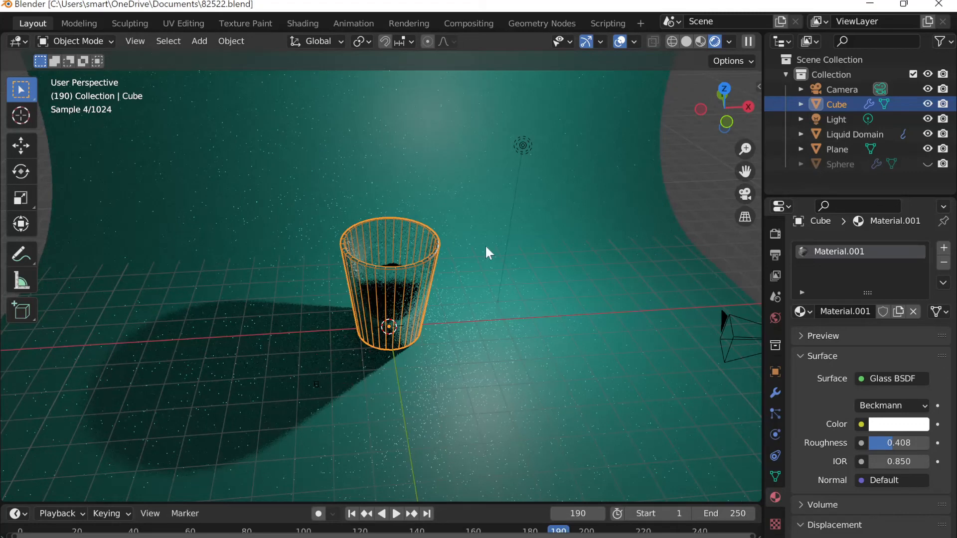
Step: Compare the cup and liquid in wireframe, solid and rendered viewport shading
left_click(440, 258)
left_click(673, 41)
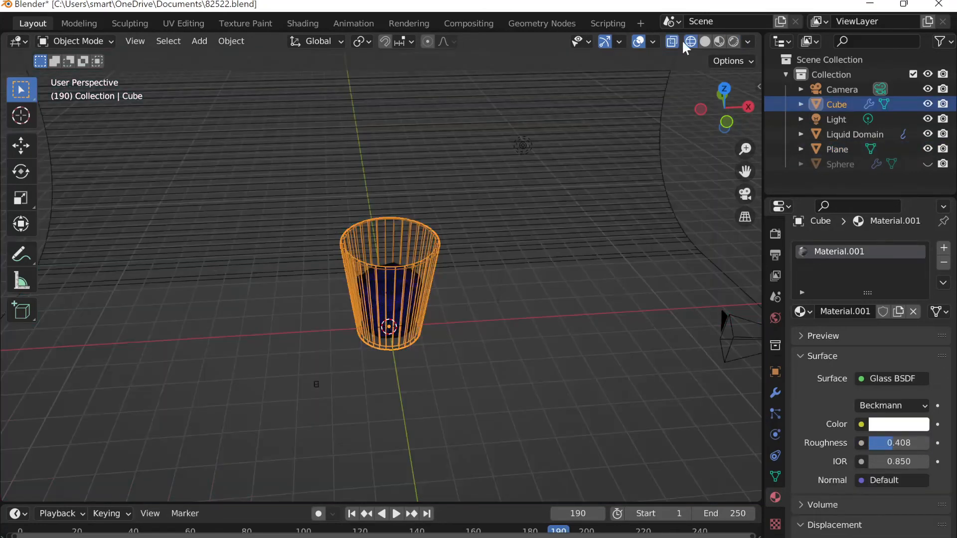
left_click(705, 40)
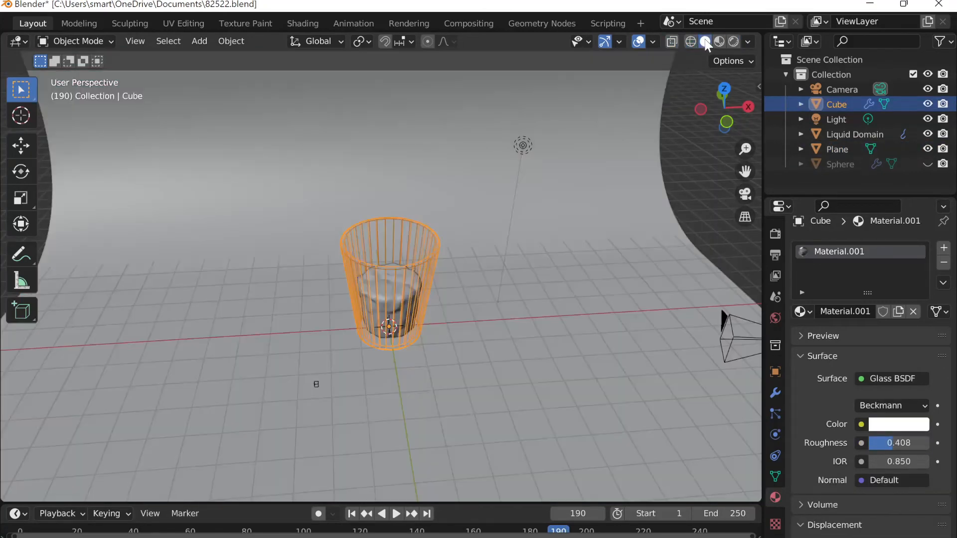
left_click(504, 217)
left_click(401, 250)
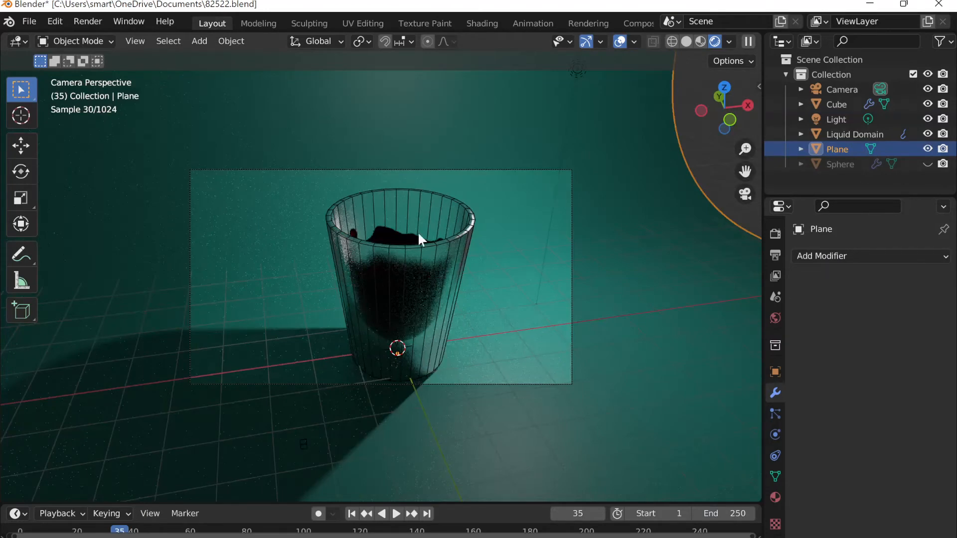
Step: Set the IOR of the cup's Glass BSDF material to 1.050
scroll(520, 211, "up", 3)
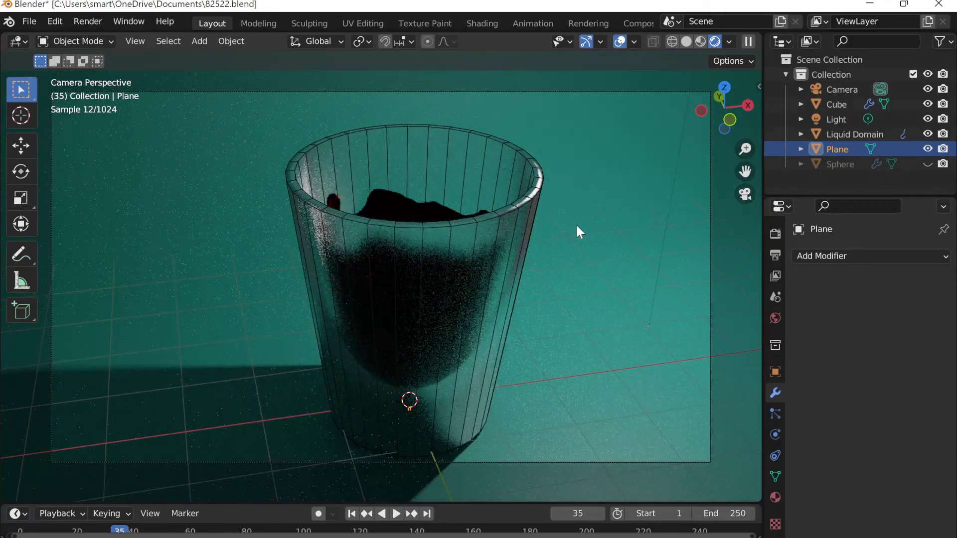
scroll(576, 224, "down", 1)
left_click(776, 498)
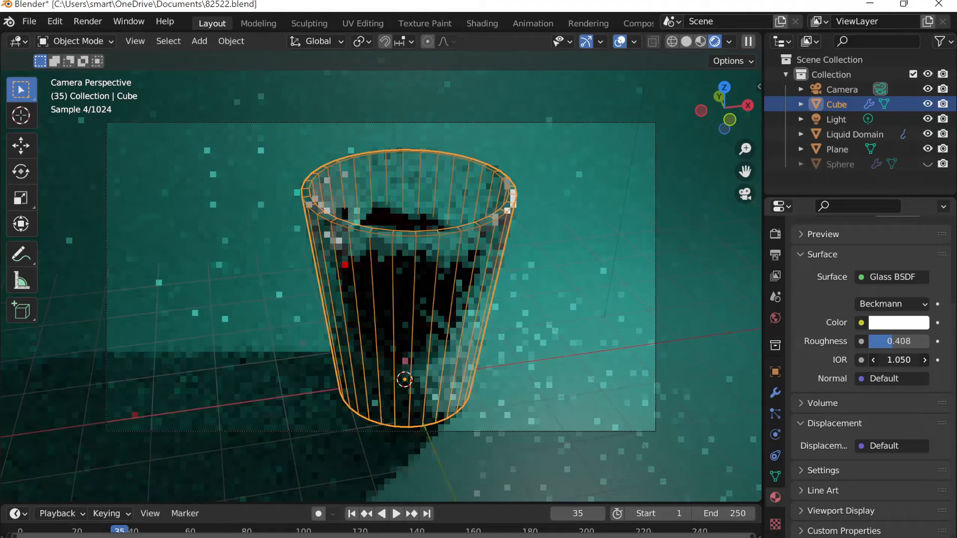
left_click(560, 257)
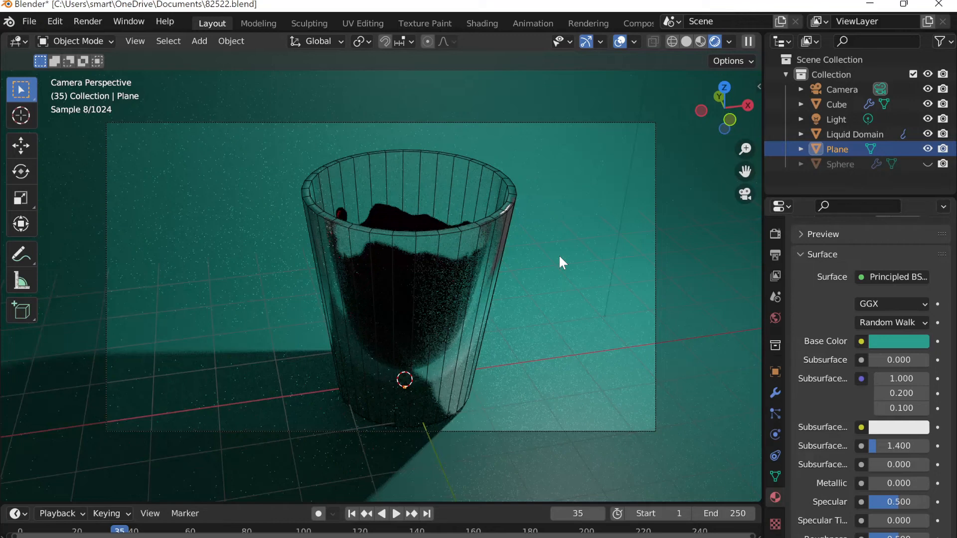
Step: Change the liquid domain material's surface shader from Glass BSDF to Principled BSDF
left_click(873, 278)
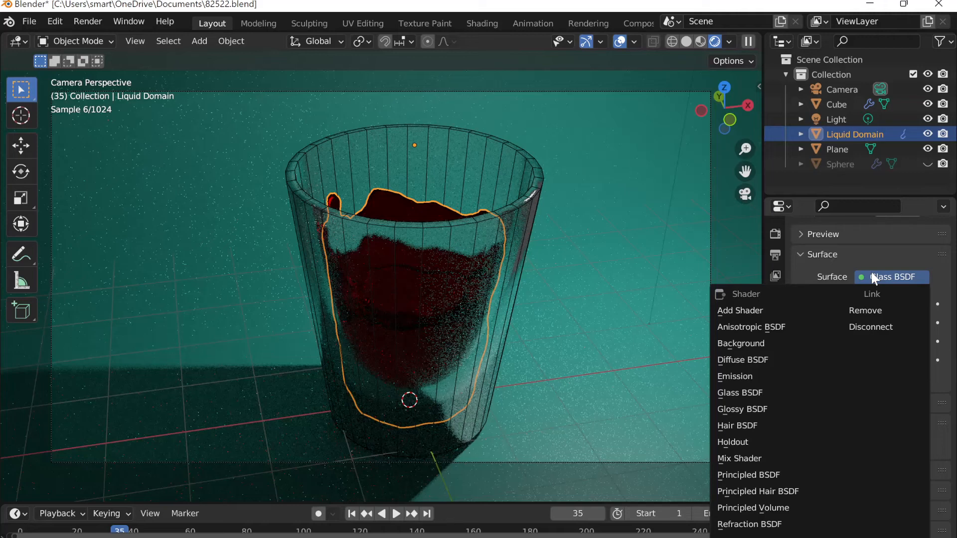
left_click(748, 476)
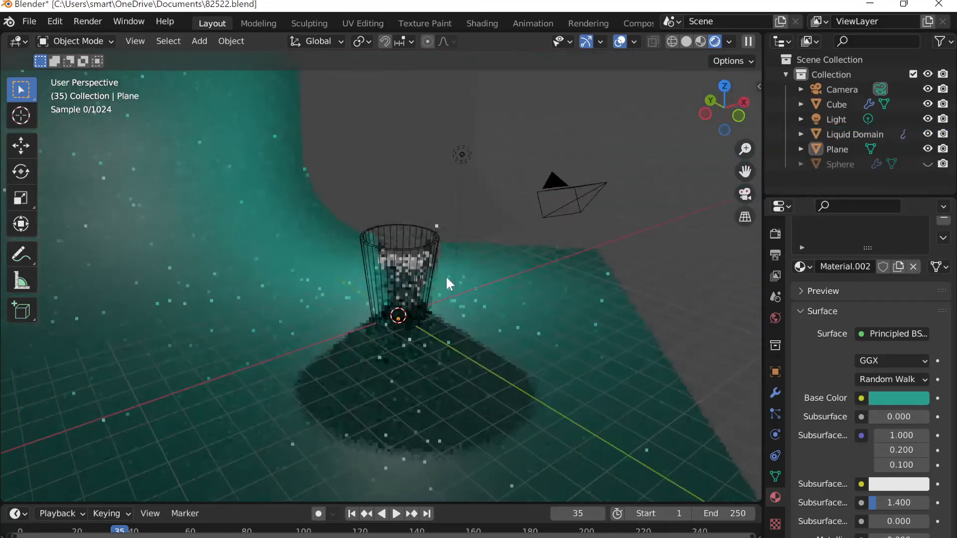
Step: Check the cup's framing, lighting and shadow from the camera and from orbited views
middle_click_drag(446, 276, 426, 268)
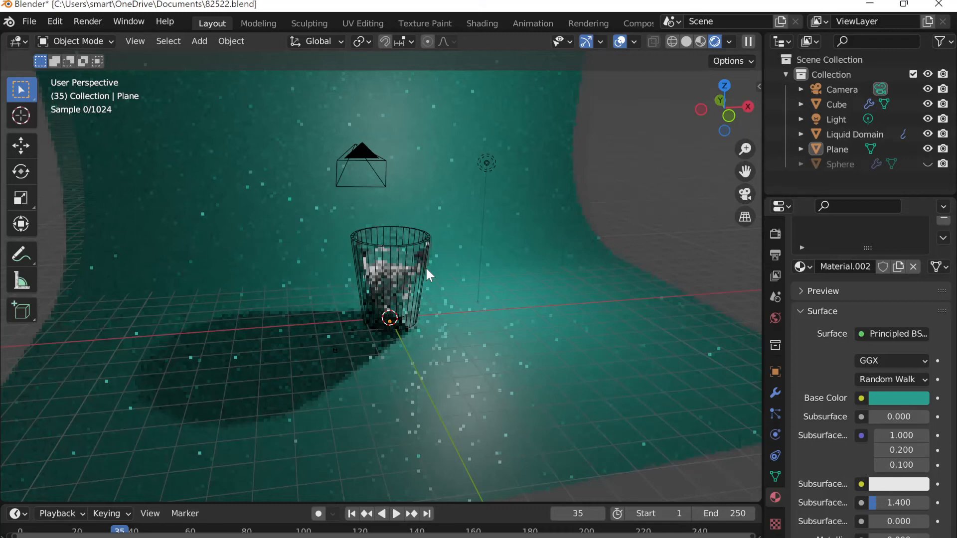
key("KP_0")
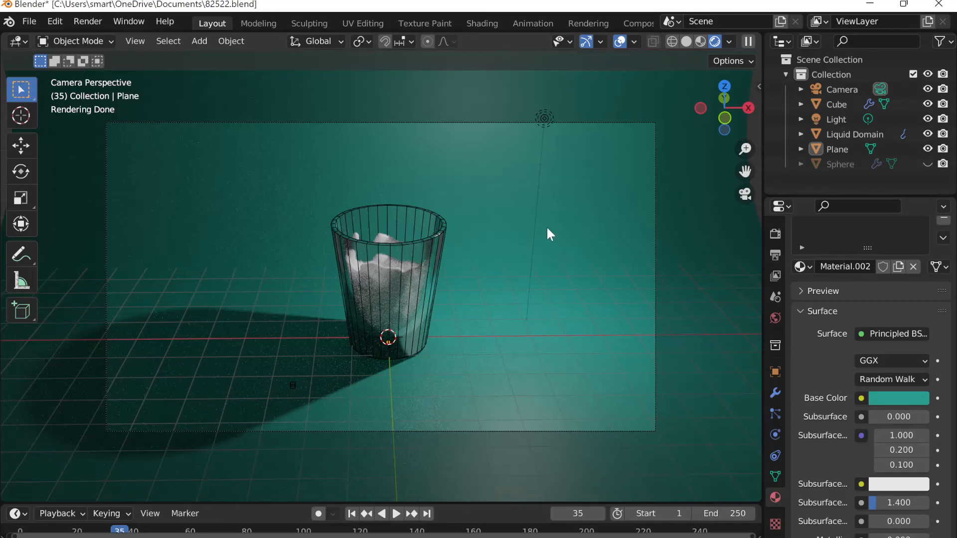
key("KP_0")
key("KP_0")
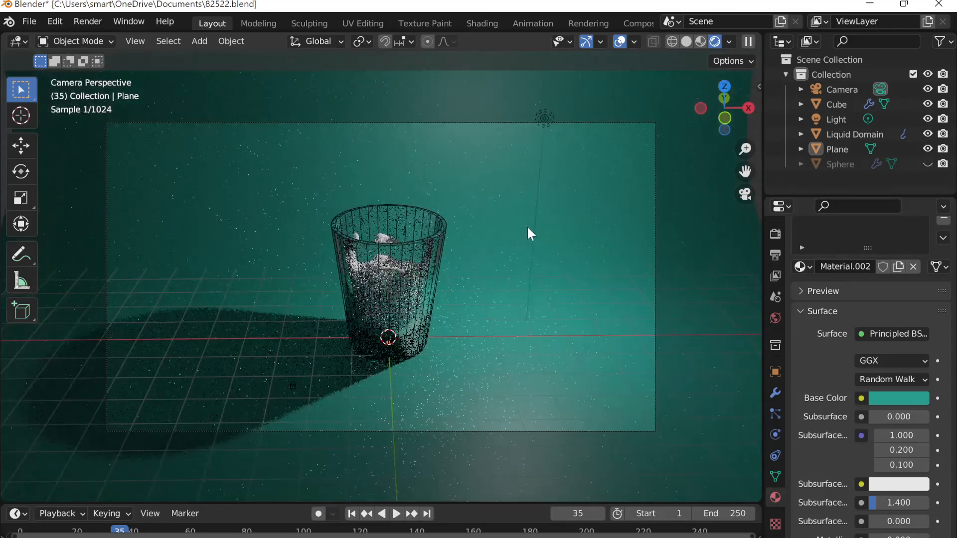
key("KP_0")
middle_click_drag(537, 225, 538, 249)
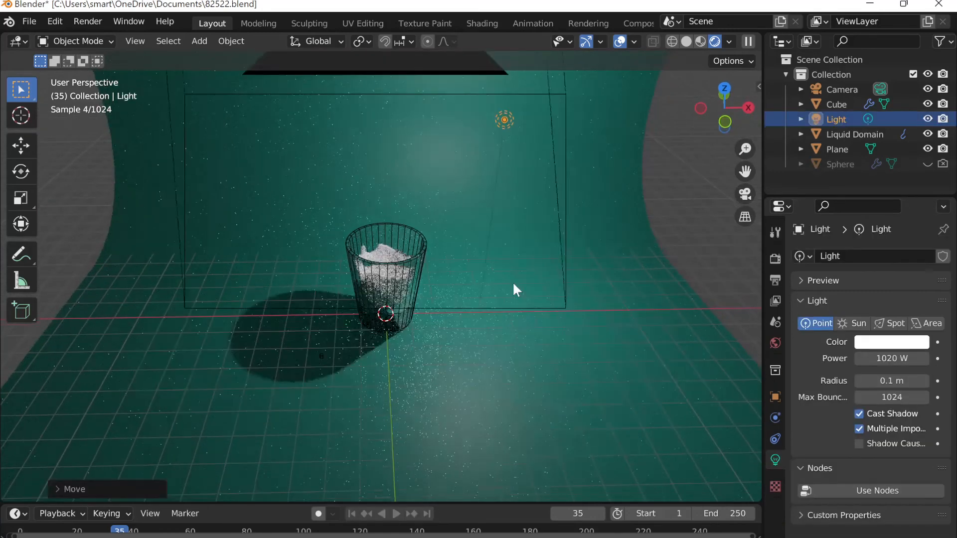
key("KP_0")
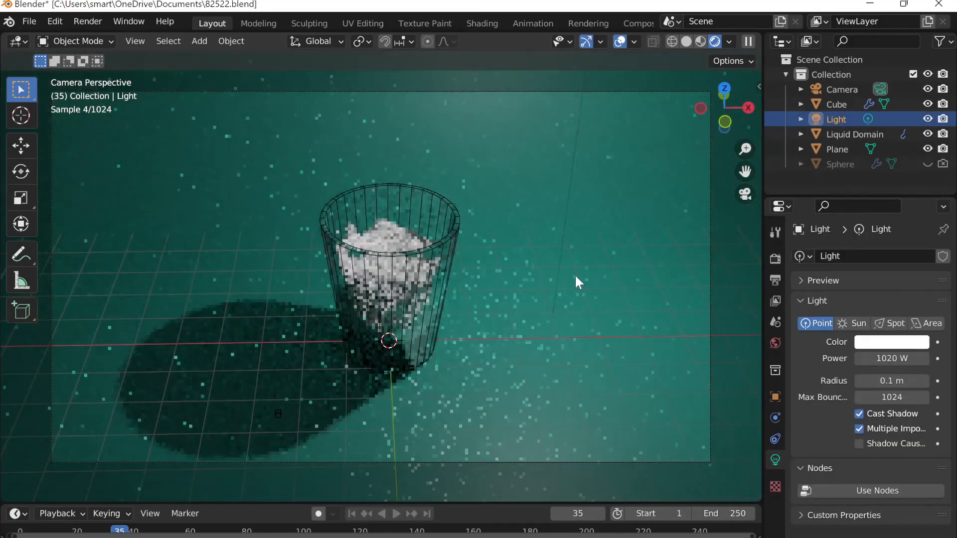
Step: Render frame 35 as a still image from the camera
left_click(88, 23)
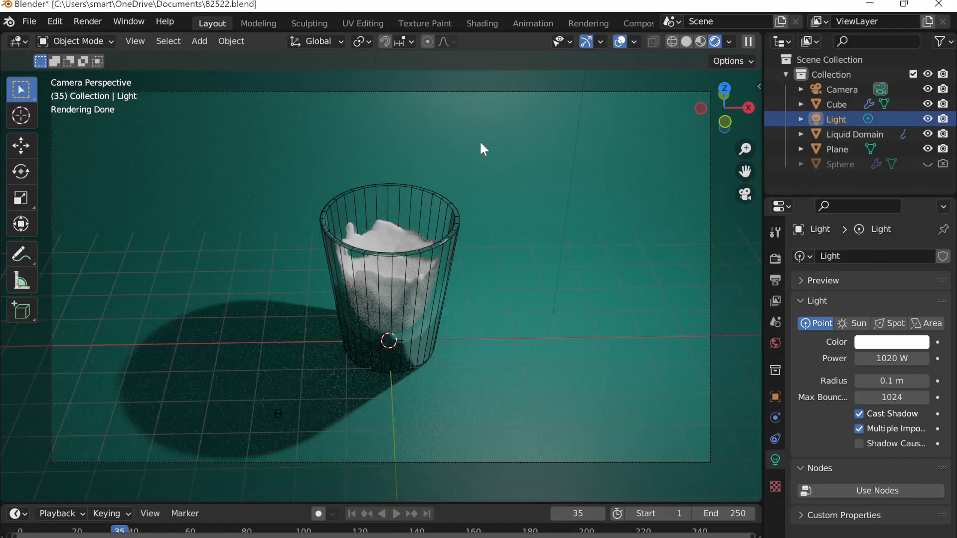
scroll(624, 19, "down", 5)
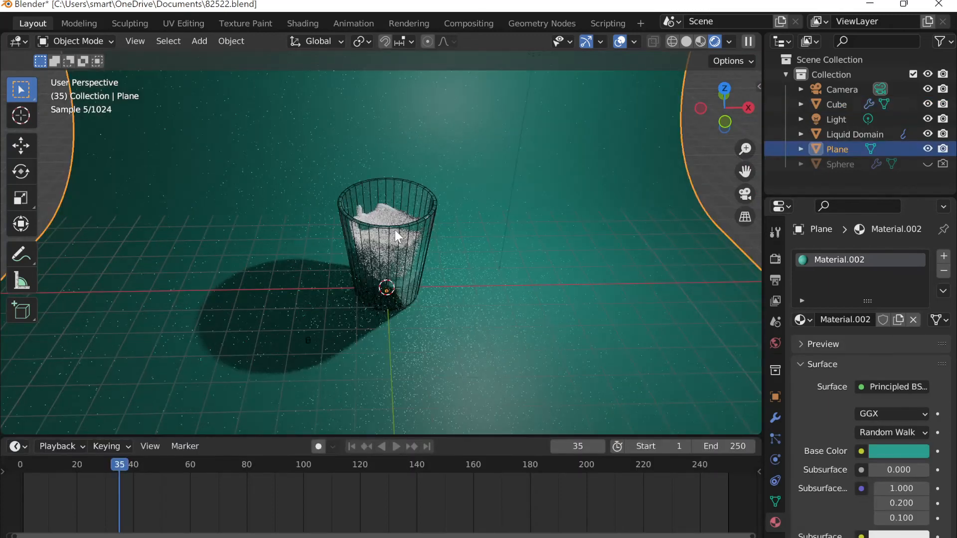
scroll(395, 231, "down", 3)
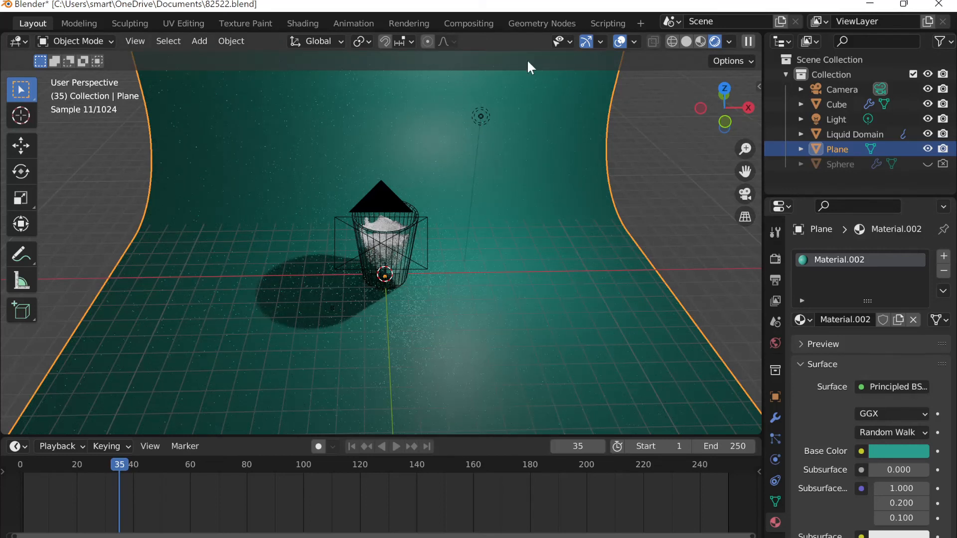
Step: Bring up the render window, reposition it and examine the liquid's surface in the frame 35 render up close
mouse_move(654, 498)
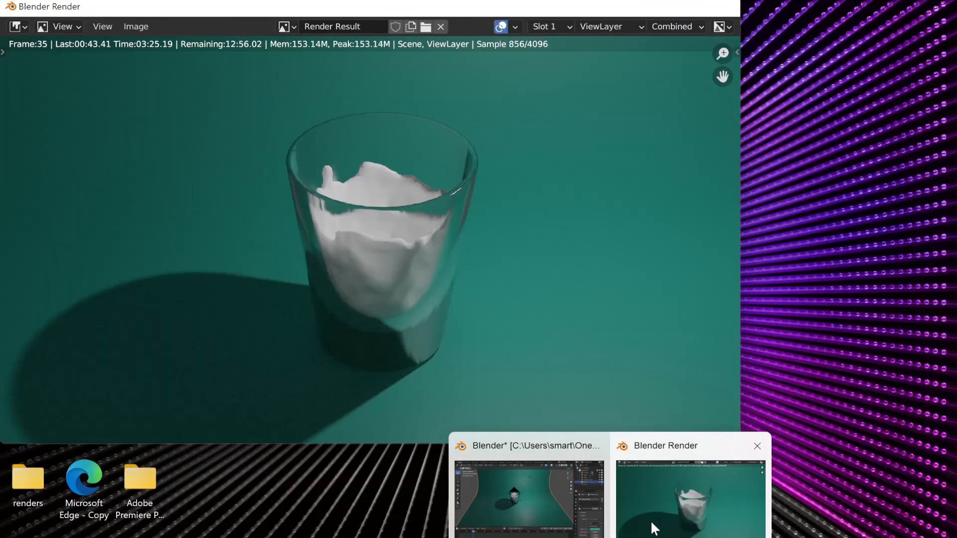
left_click(652, 522)
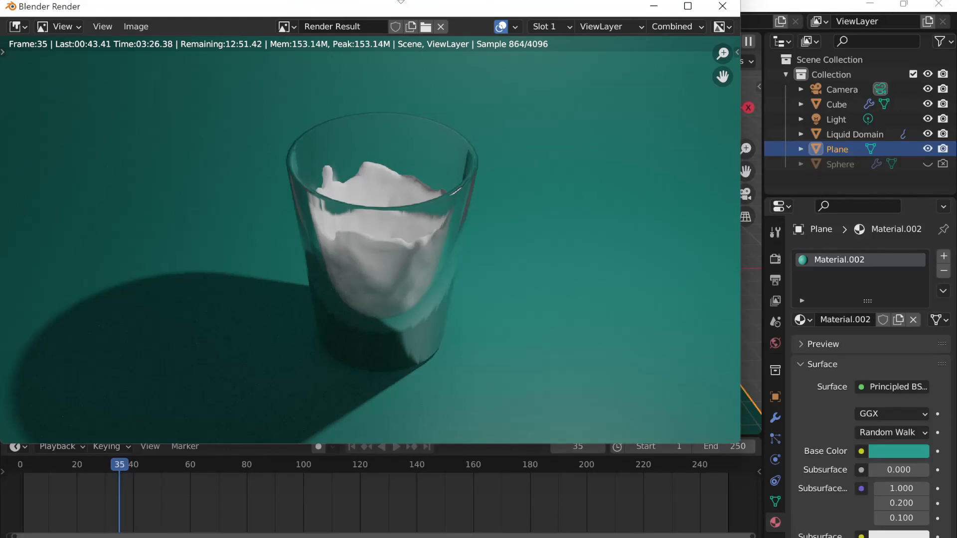
key("Escape")
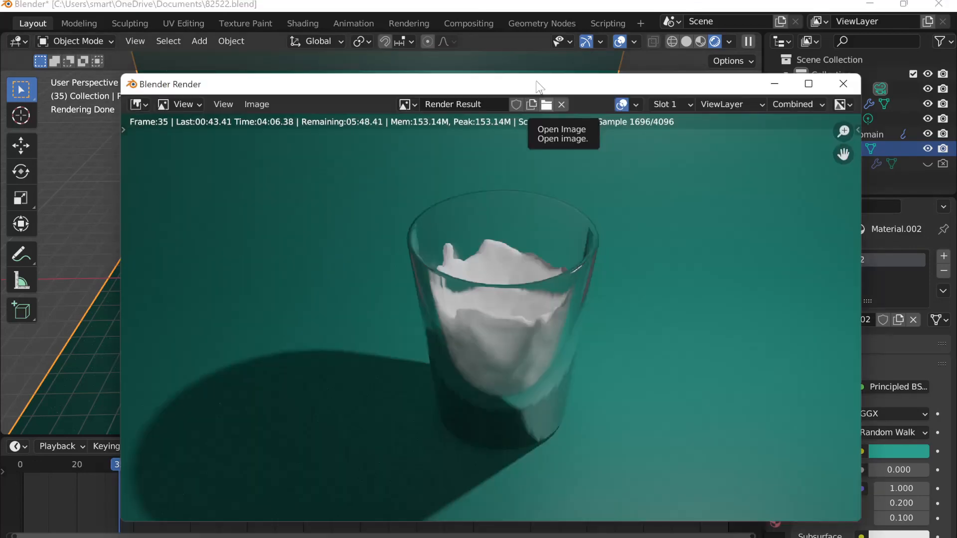
left_click_drag(538, 86, 518, 52)
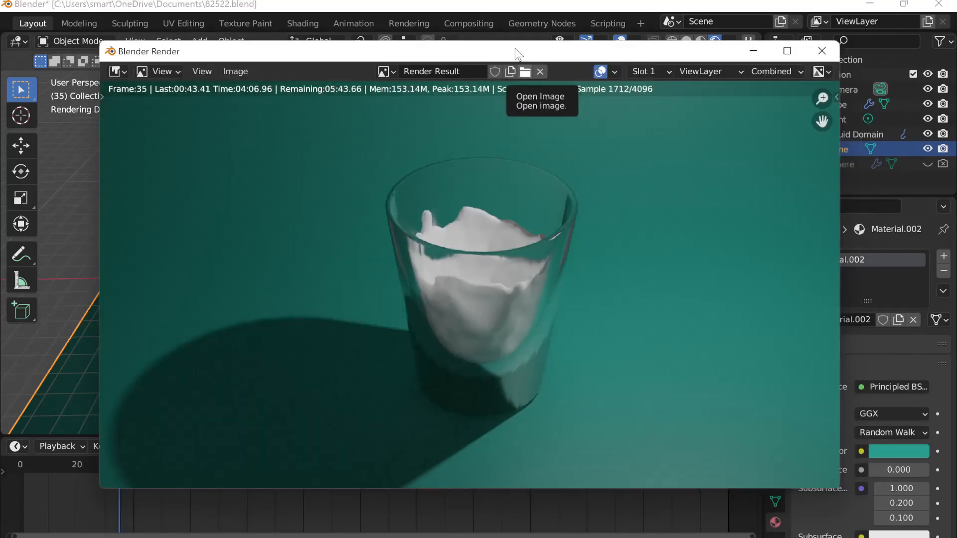
scroll(630, 292, "up", 8)
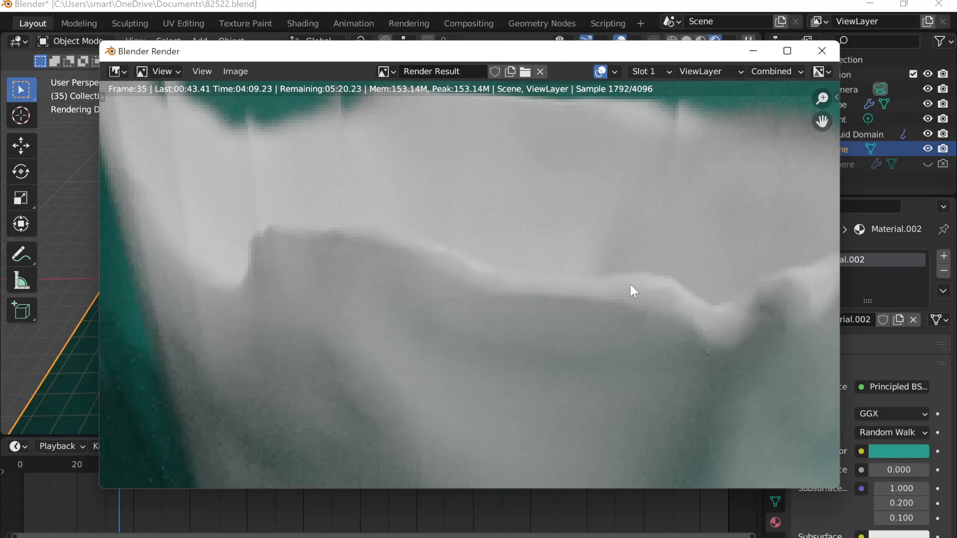